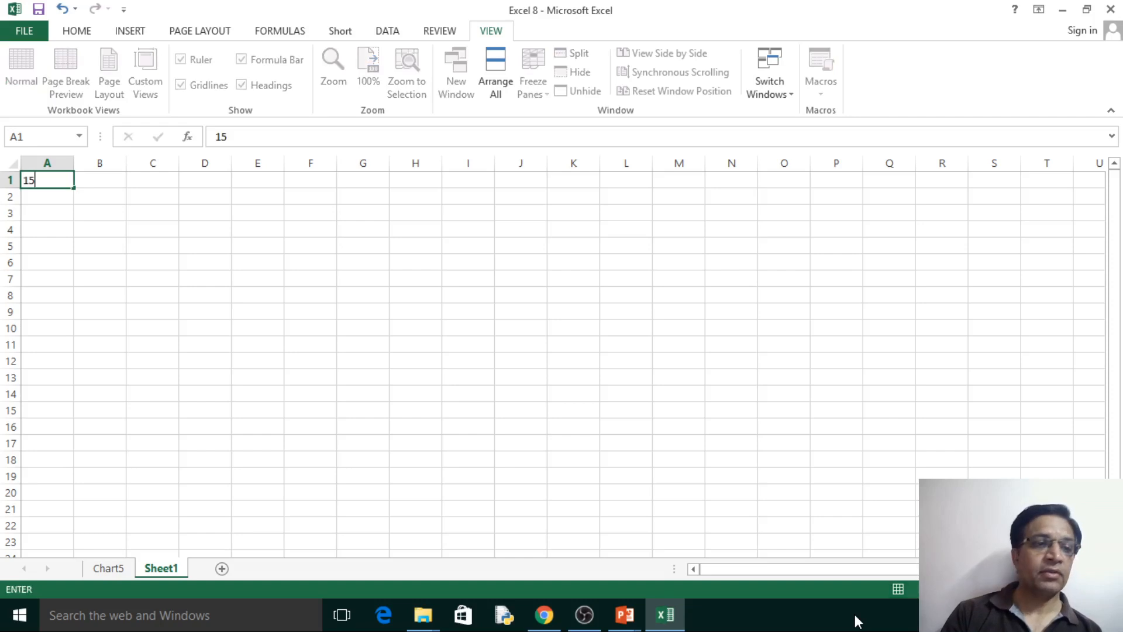
Fill cells A1 to A7 downward with the numbers 15, 25, 134, 25, 18, 24 and 18
key(Return)
text(25)
key(Return)
text(134)
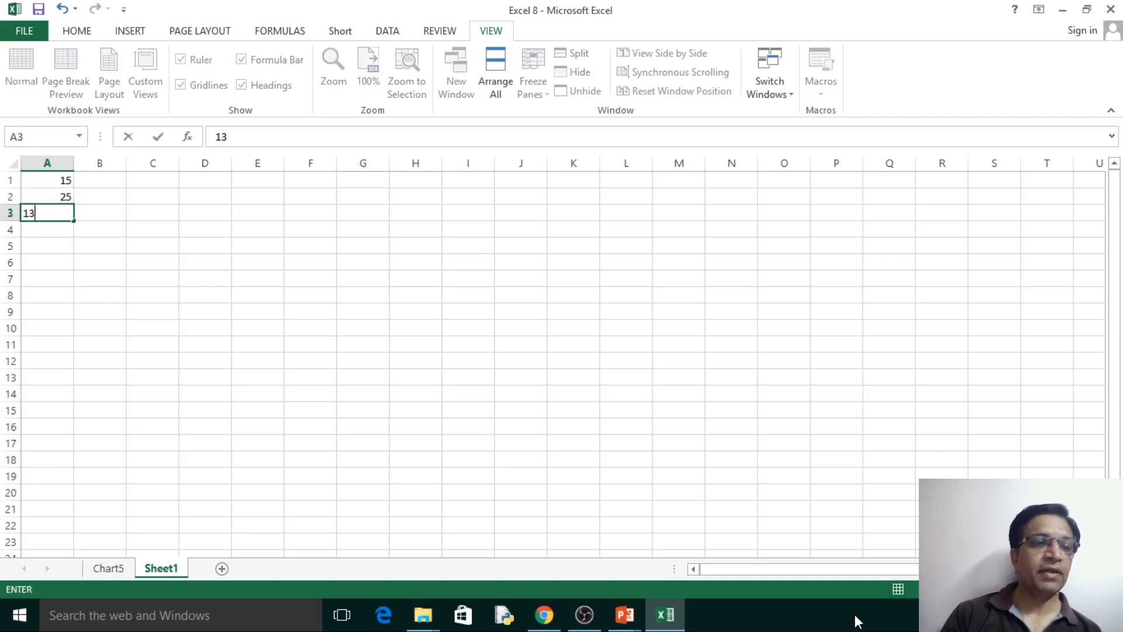
key(Return)
text(25)
key(Return)
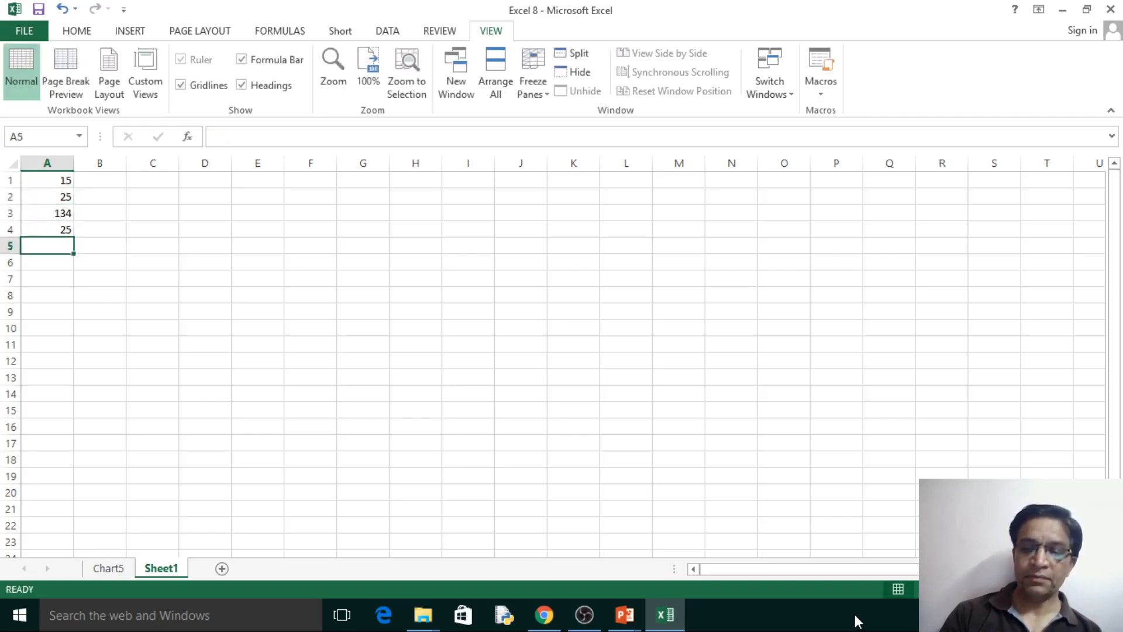
text(18)
key(Return)
text(24)
key(Return)
text(18)
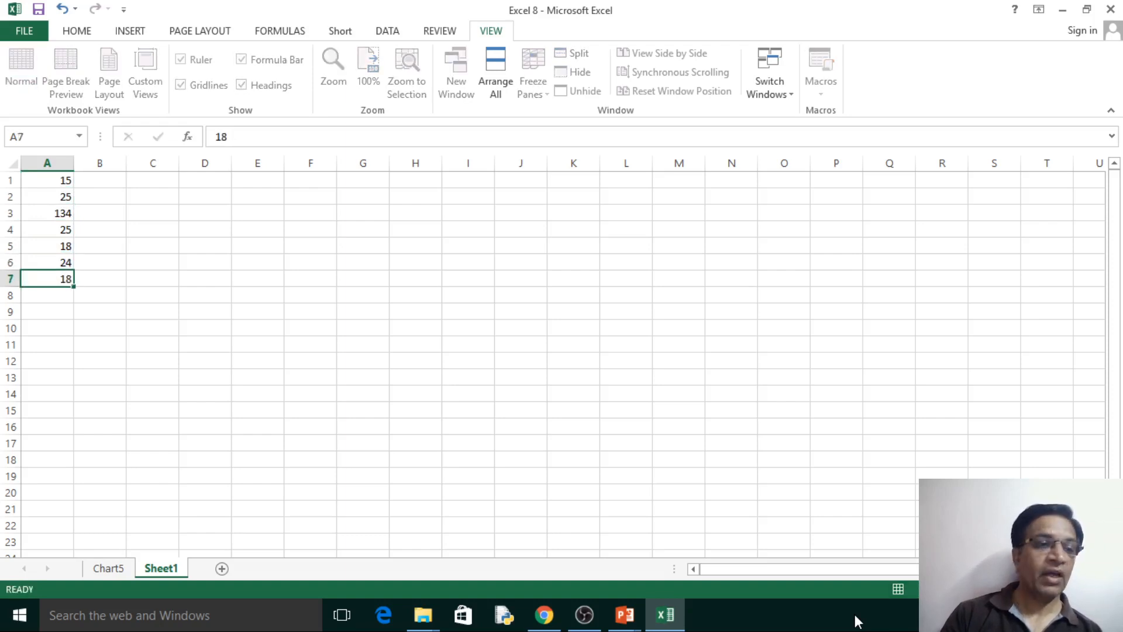
key(Return)
Add the seven numbers of column A in cell A11 with the formula =a1+a2+a3+a4+a5+a6+a7
key(Return)
key(Return)
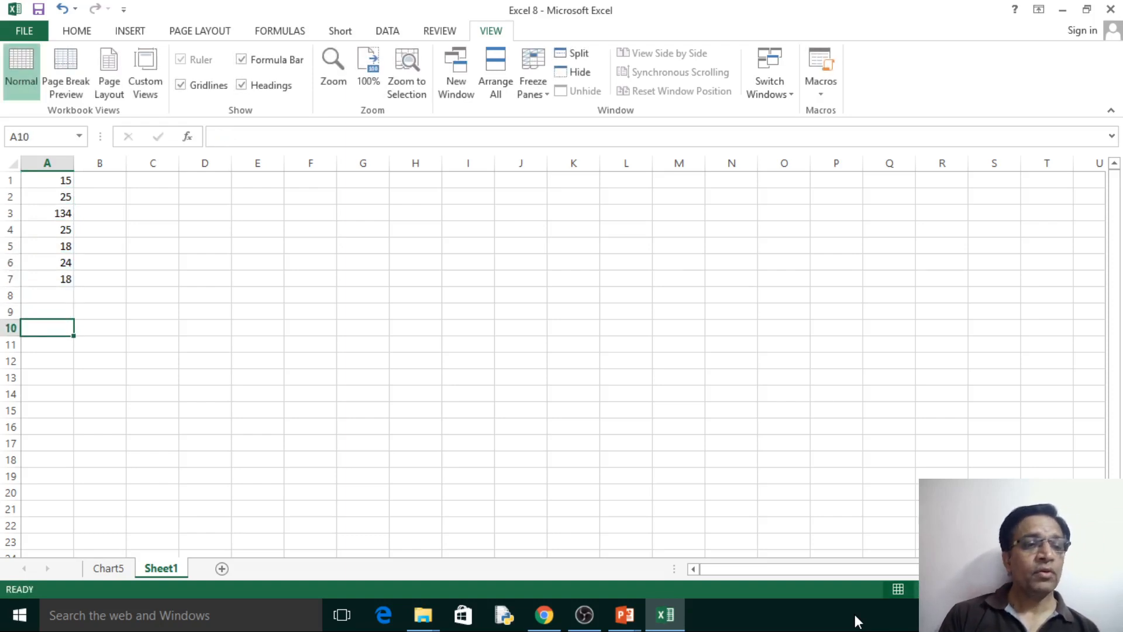
key(Return)
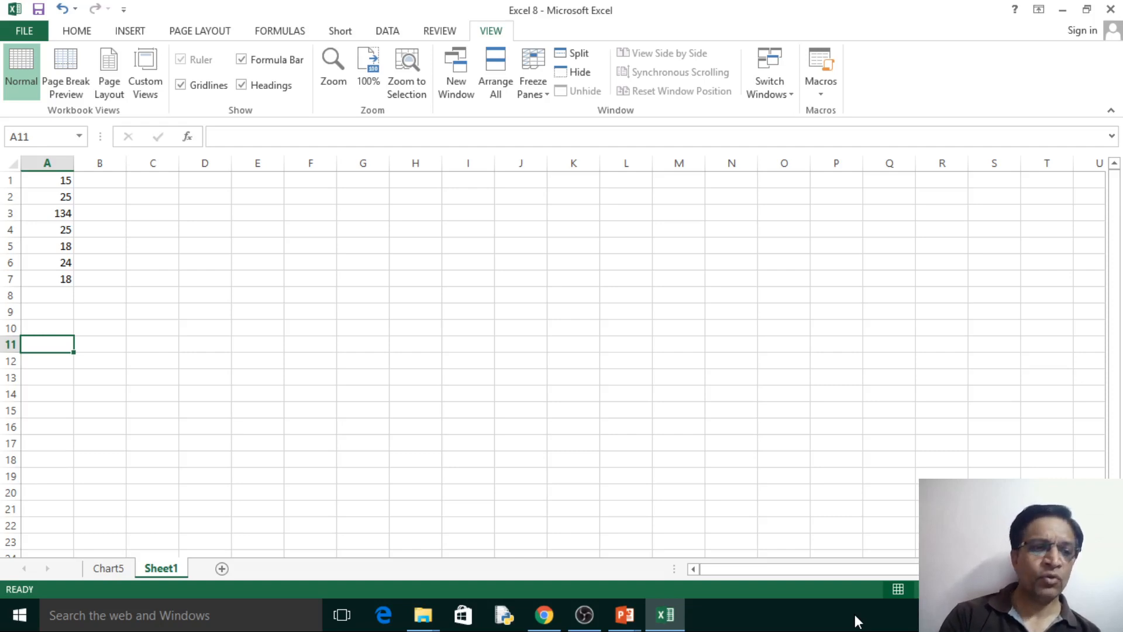
text(=)
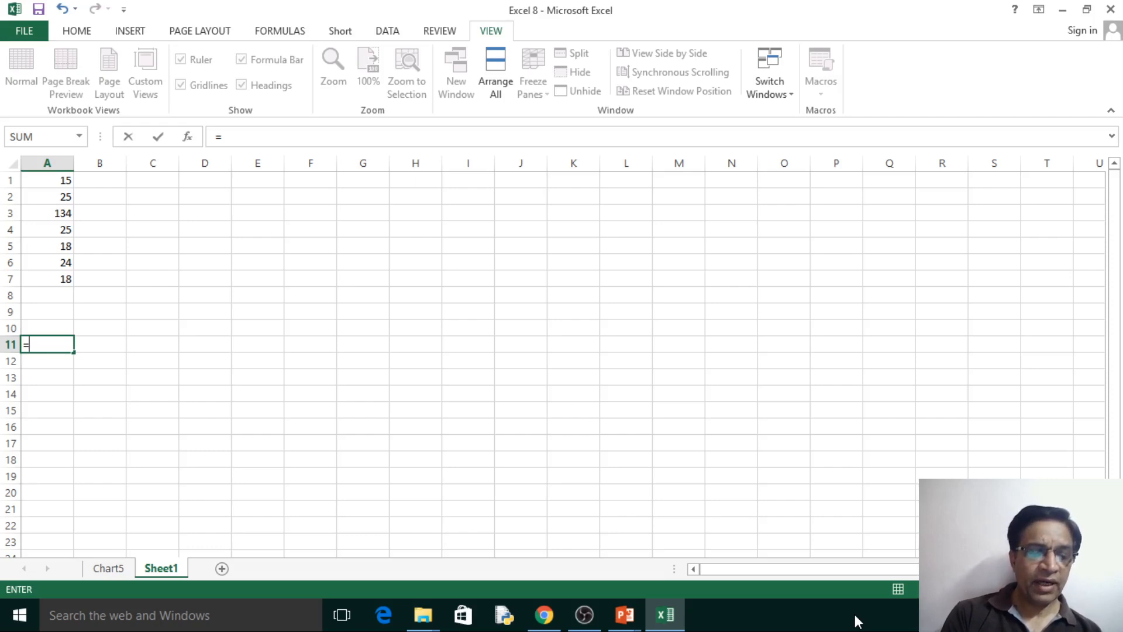
text(a1)
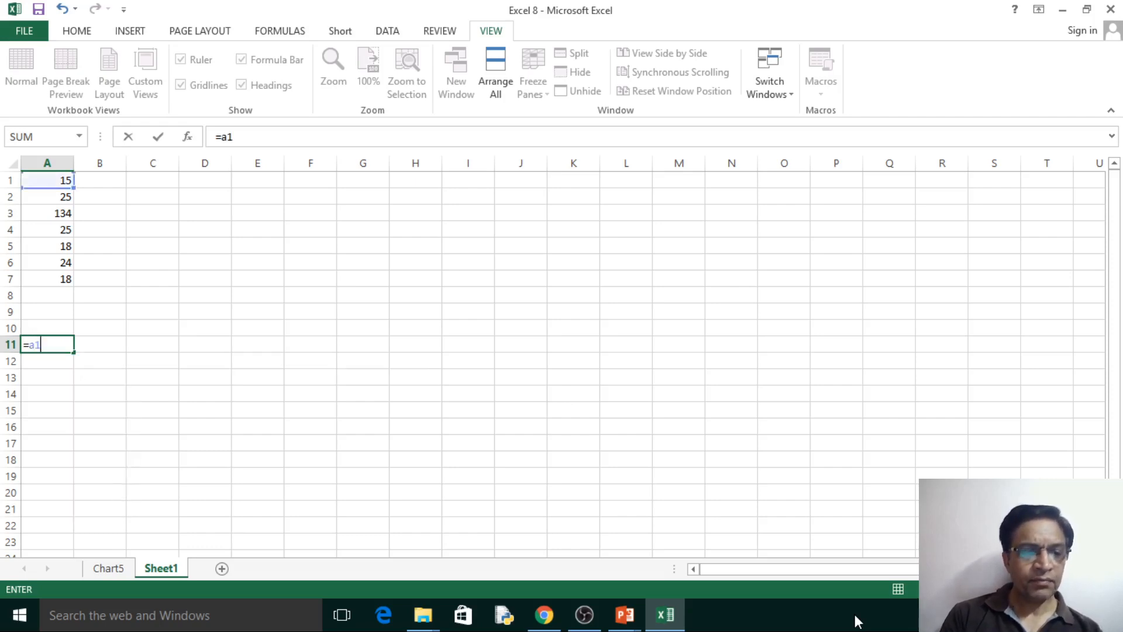
text(+)
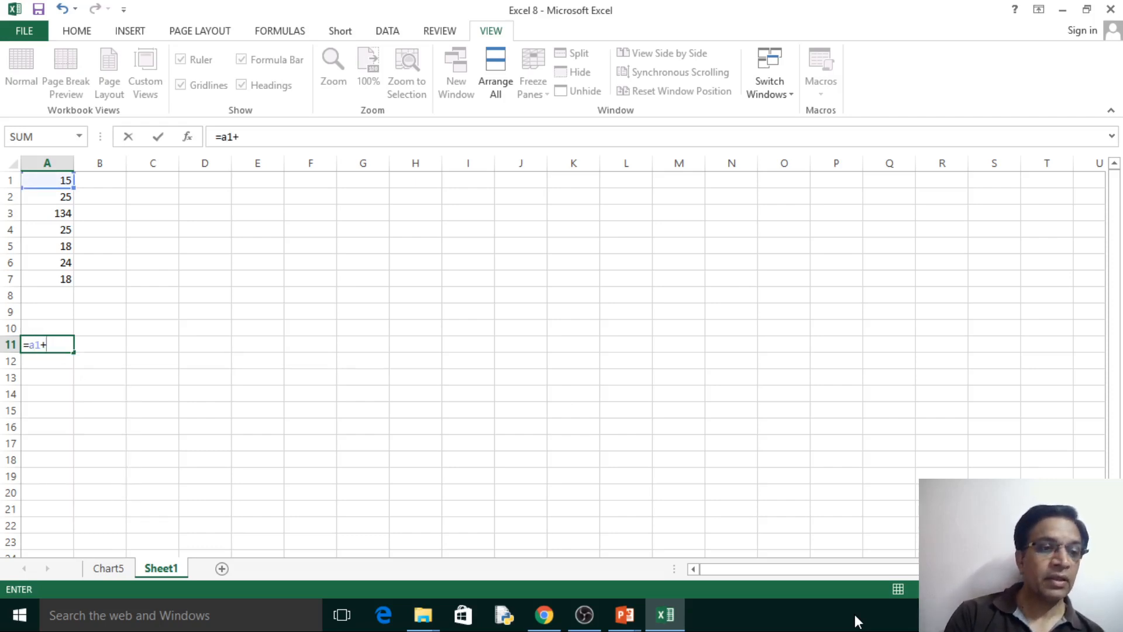
text(a)
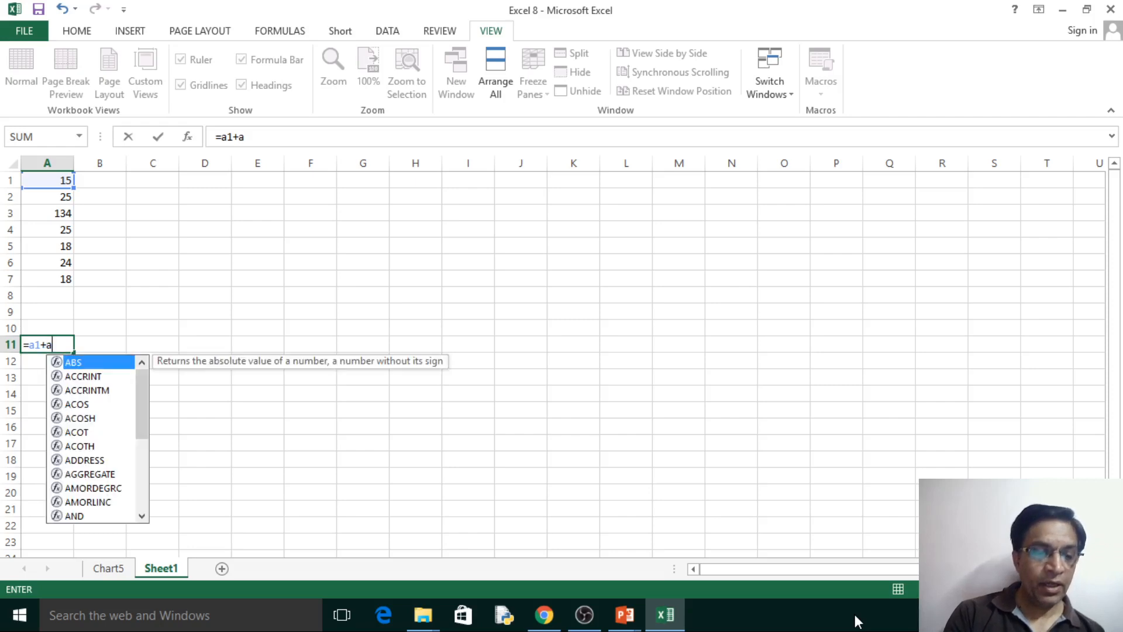
text(2+)
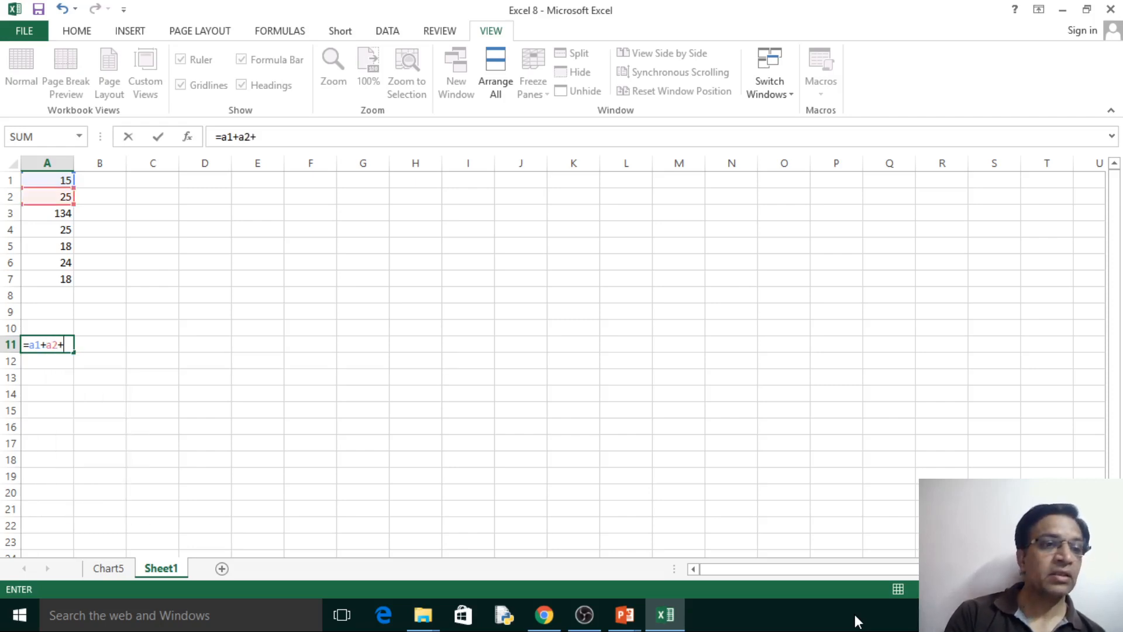
text(a)
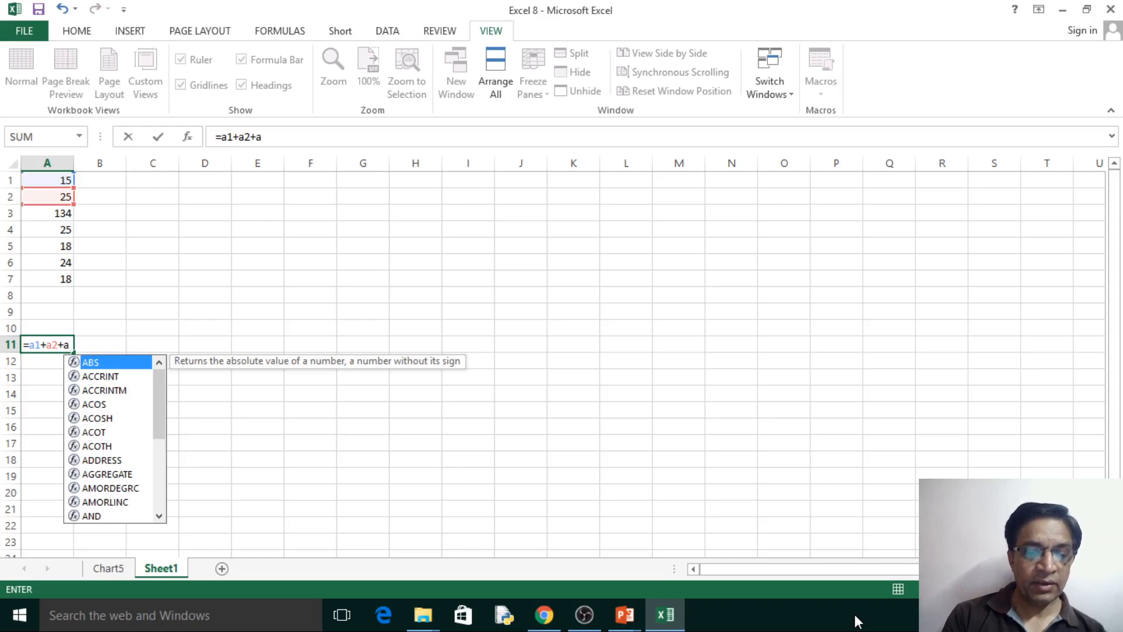
text(3)
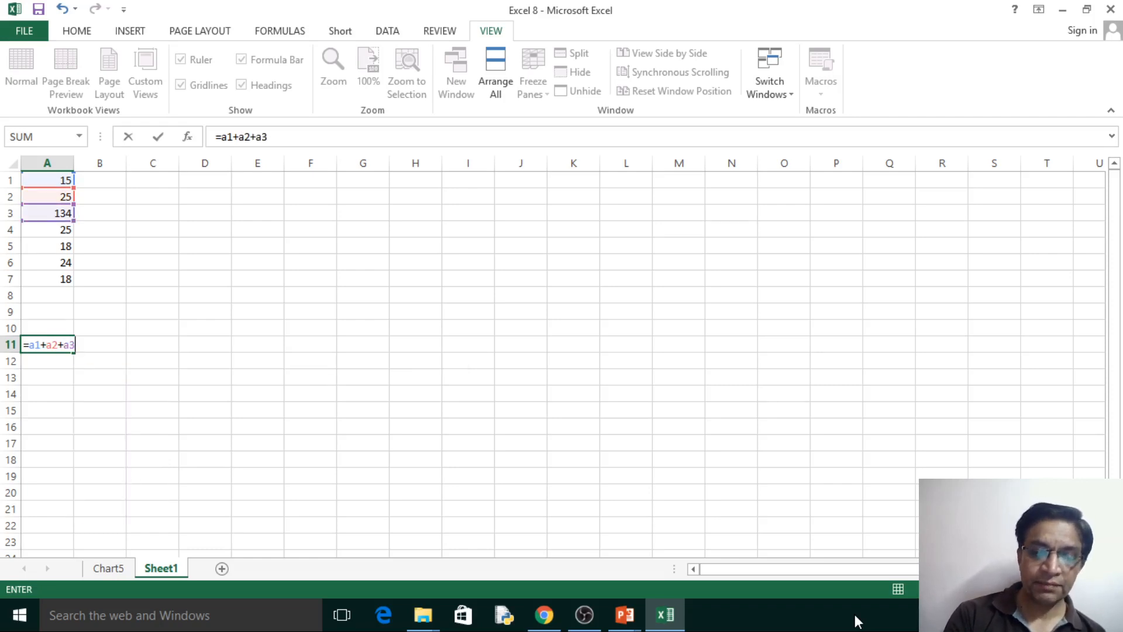
text(+)
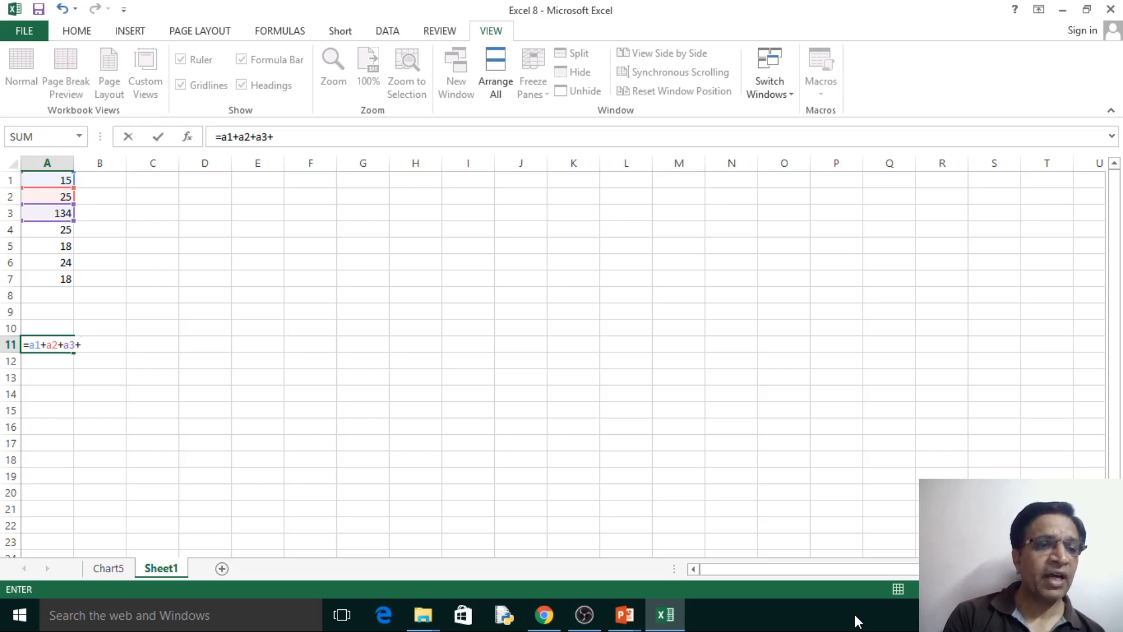
text(a)
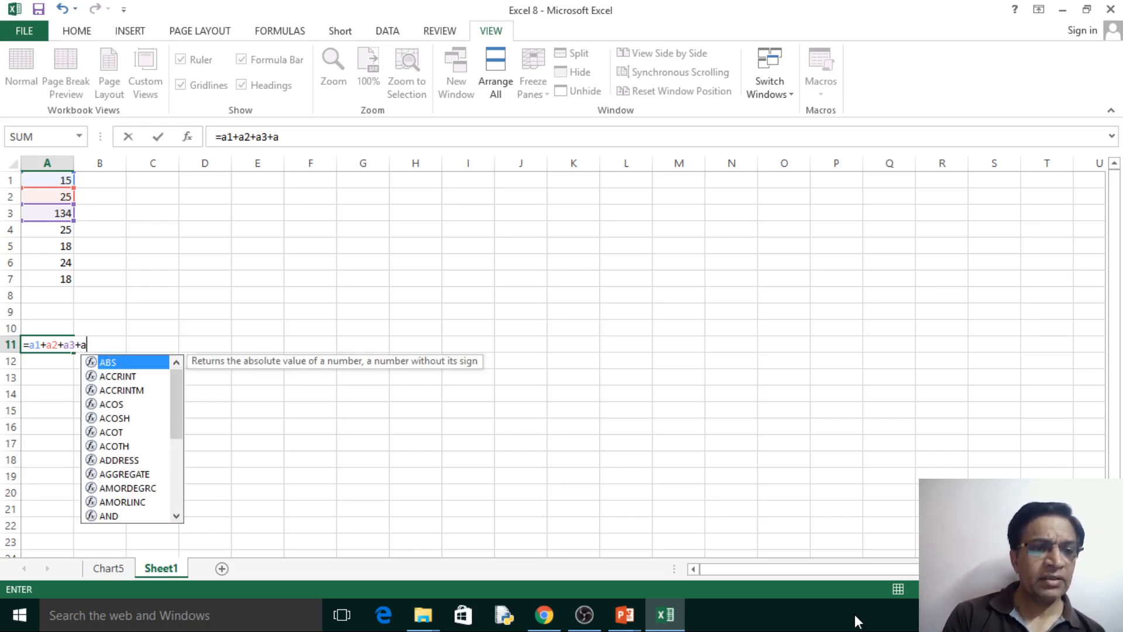
text(4)
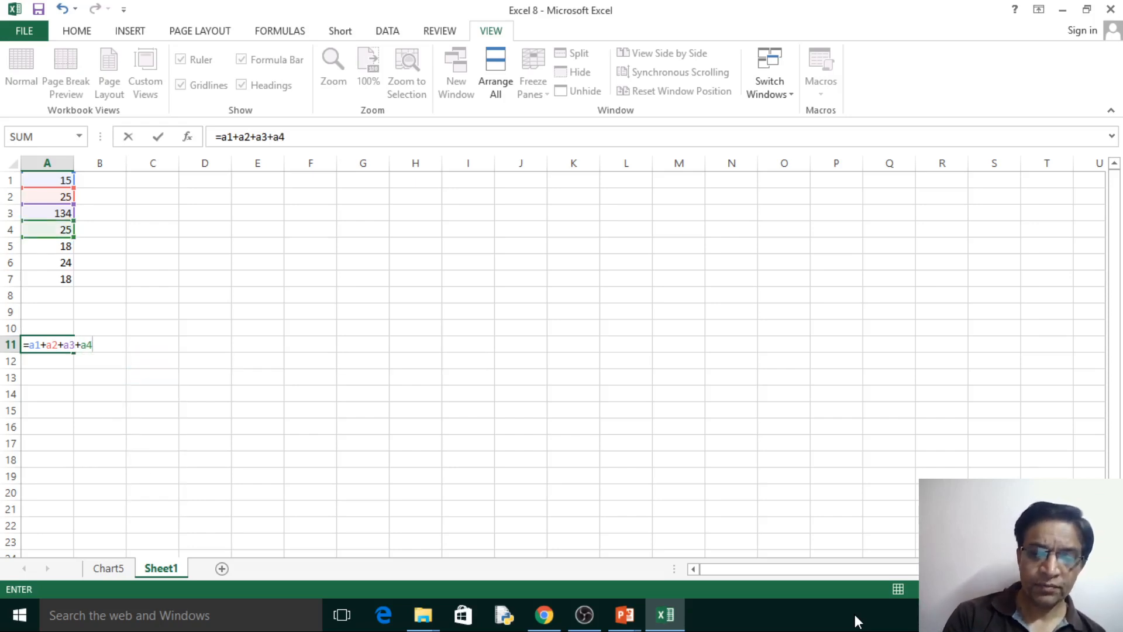
text(+a)
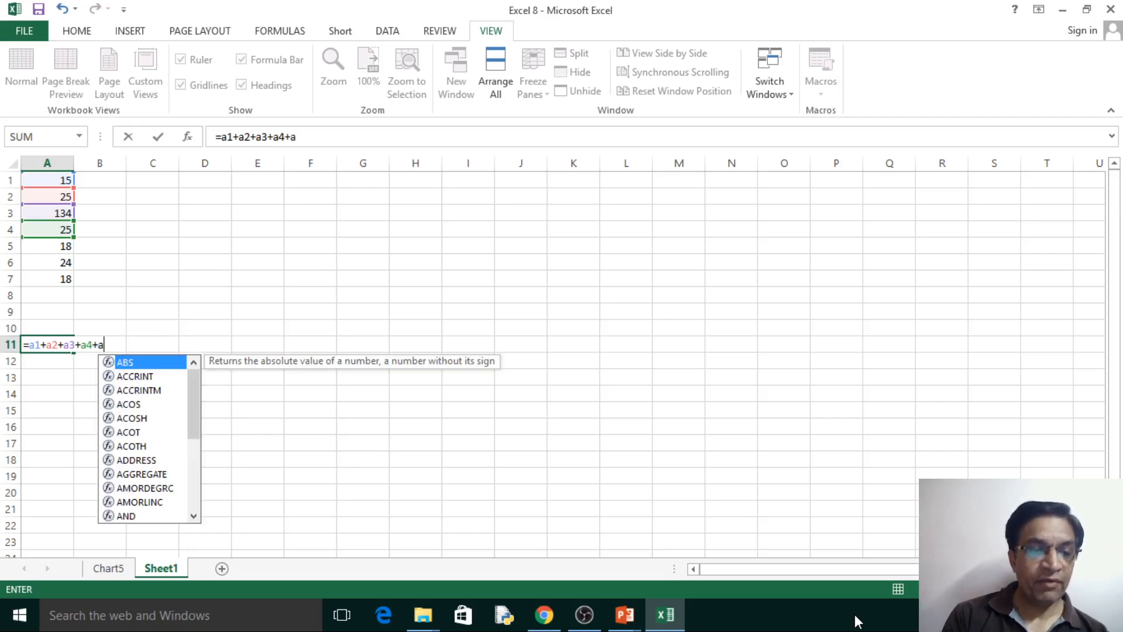
text(5)
text(+a)
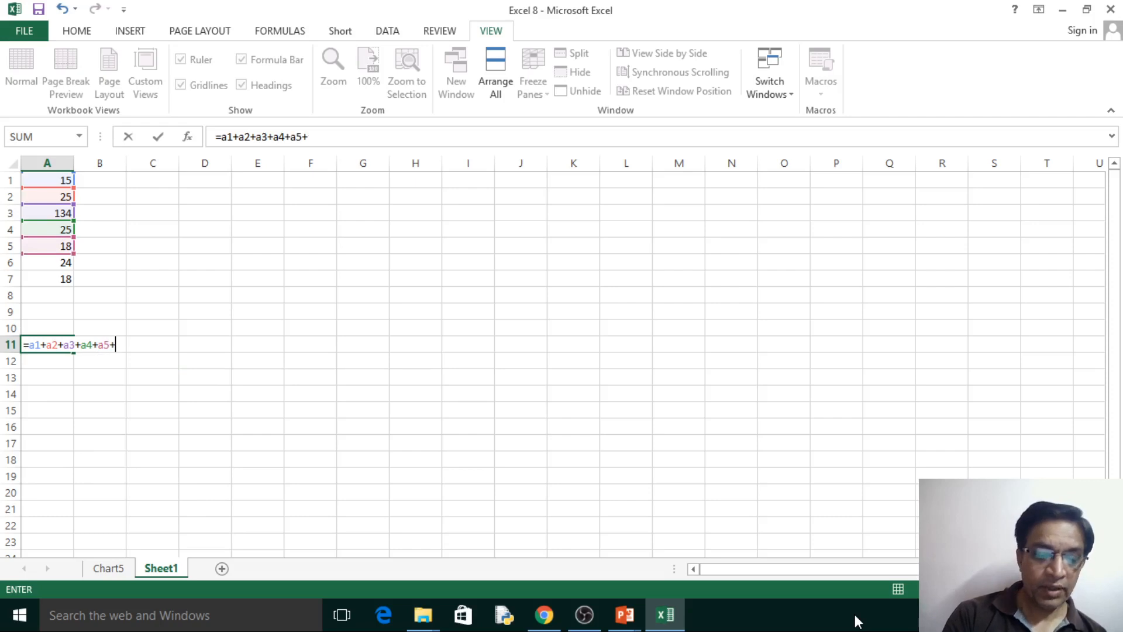
text(6)
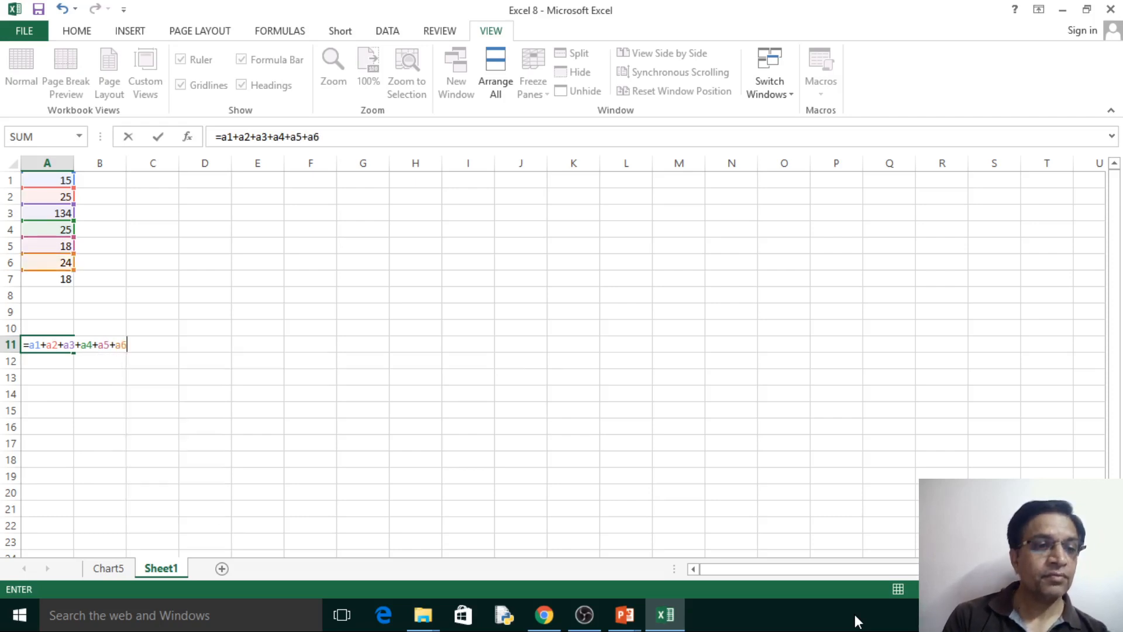
text(+)
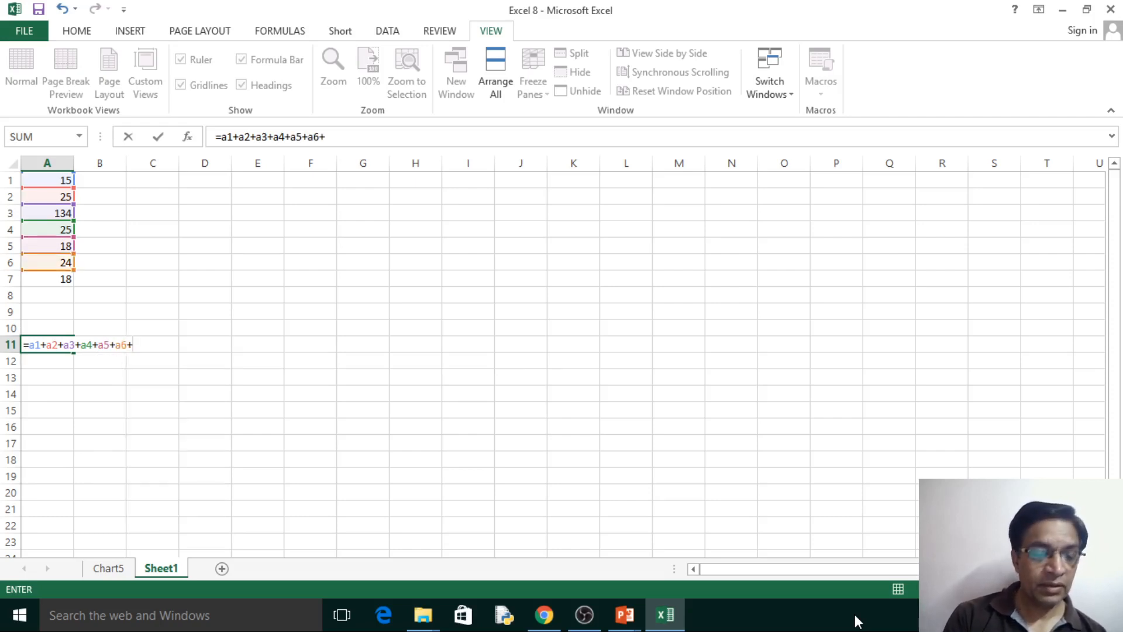
text(a6)
key(BackSpace)
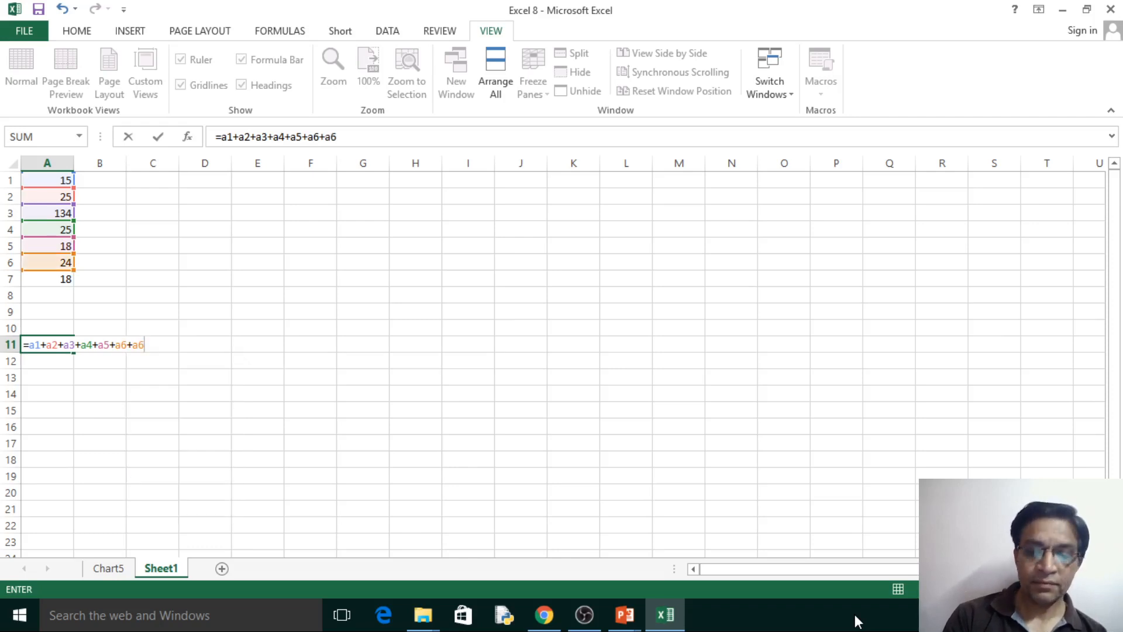
text(7)
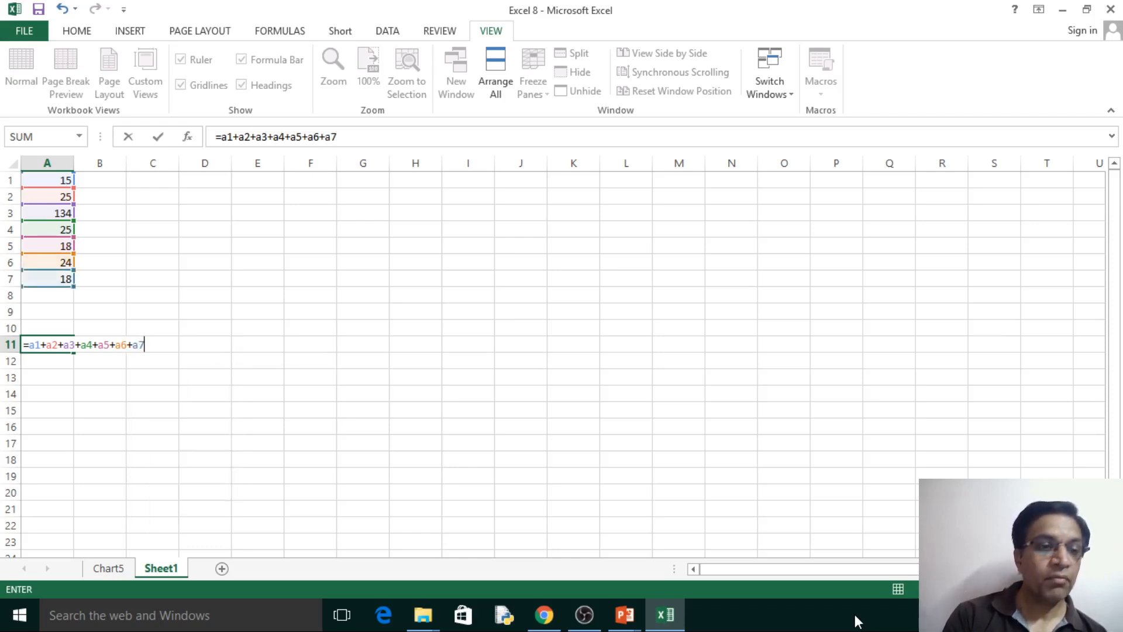
text(+)
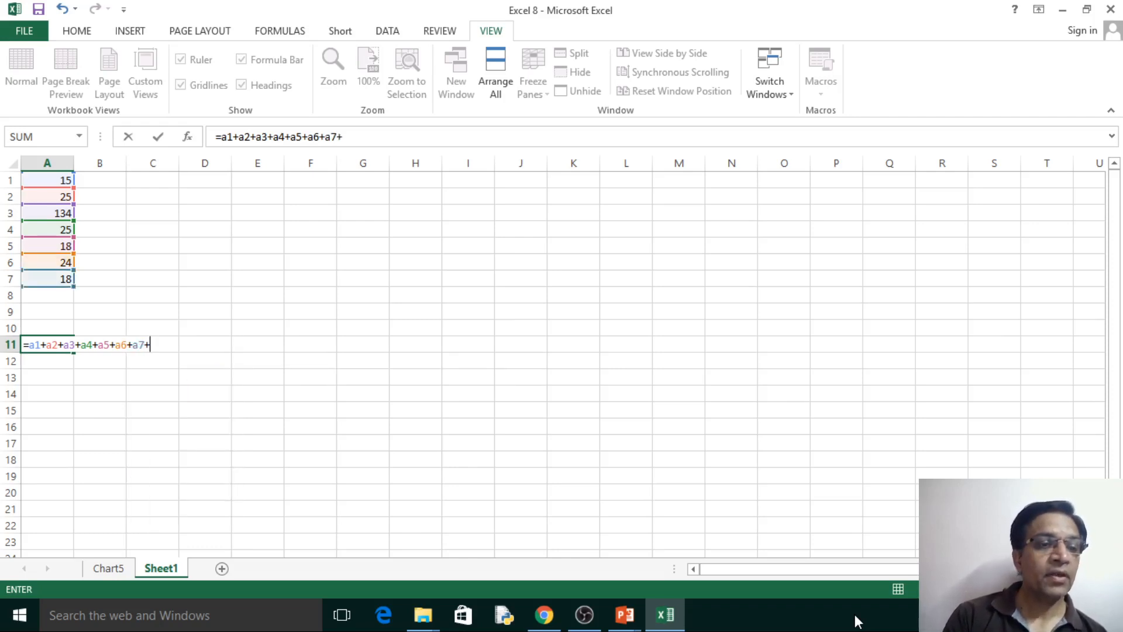
key(BackSpace)
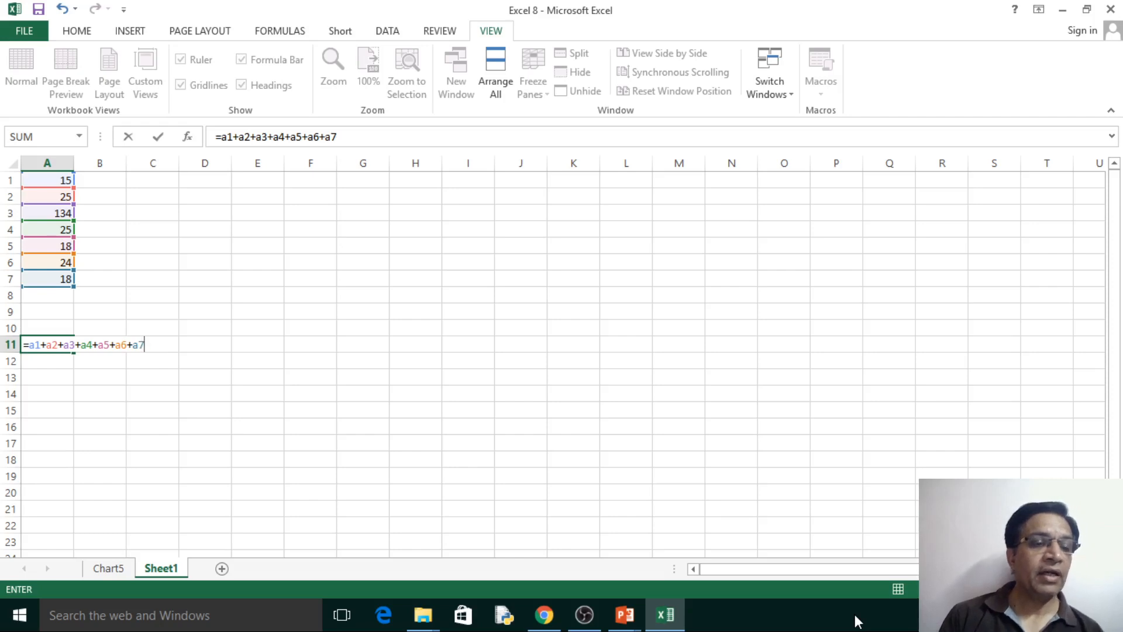
key(Return)
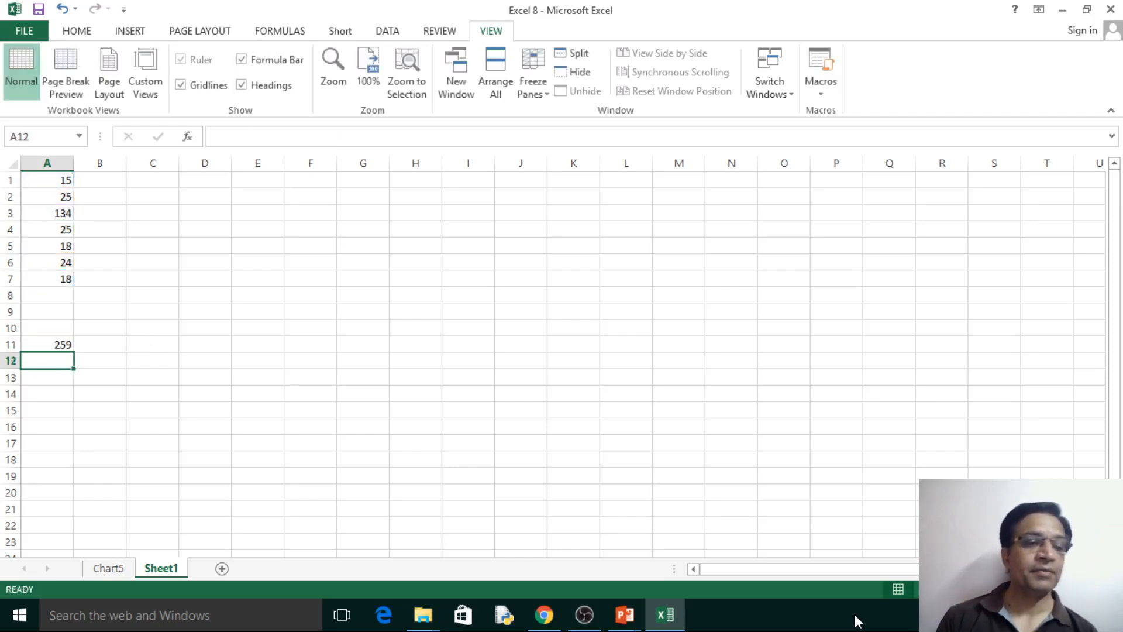
Examine the addition formula stored in cell A11, leaving any editing of it cancelled
key(Up)
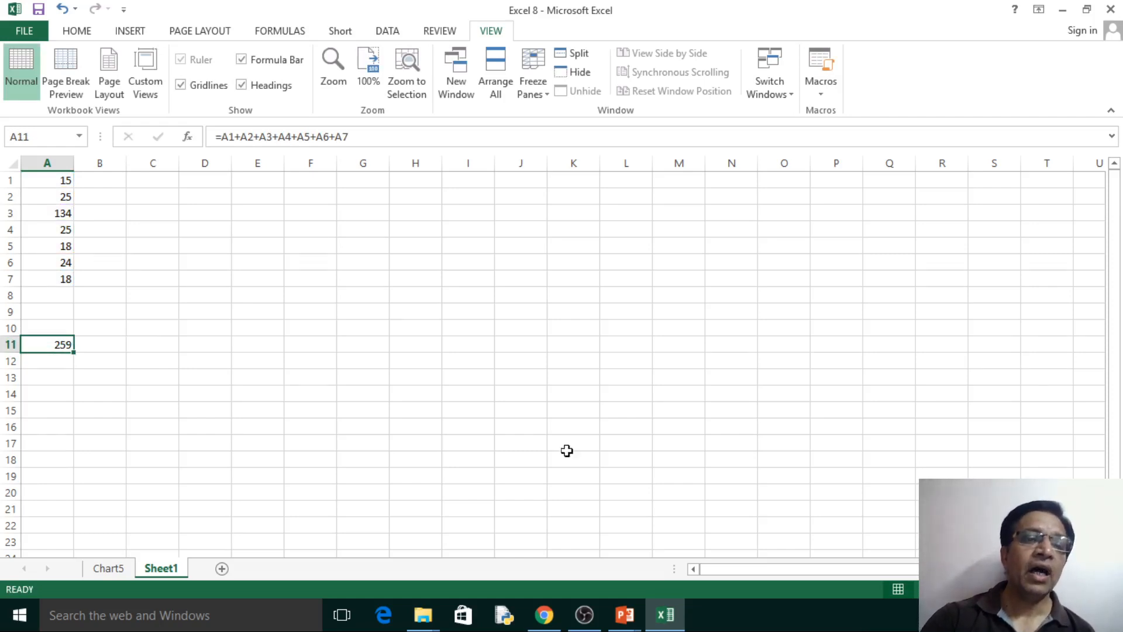
drag(349, 136, 214, 137)
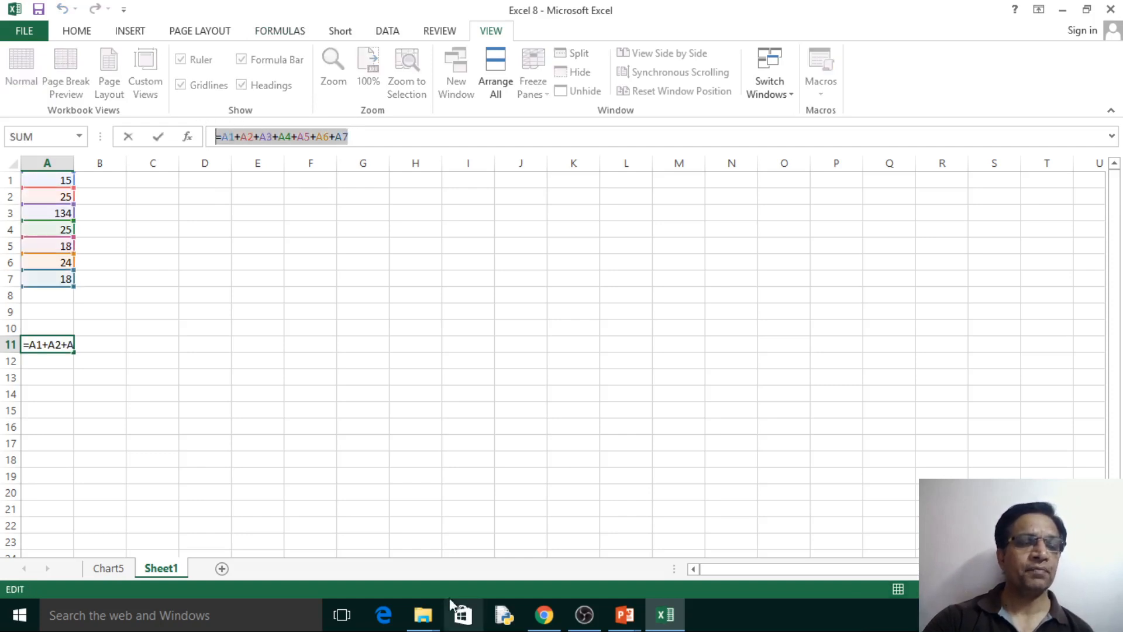
click(267, 348)
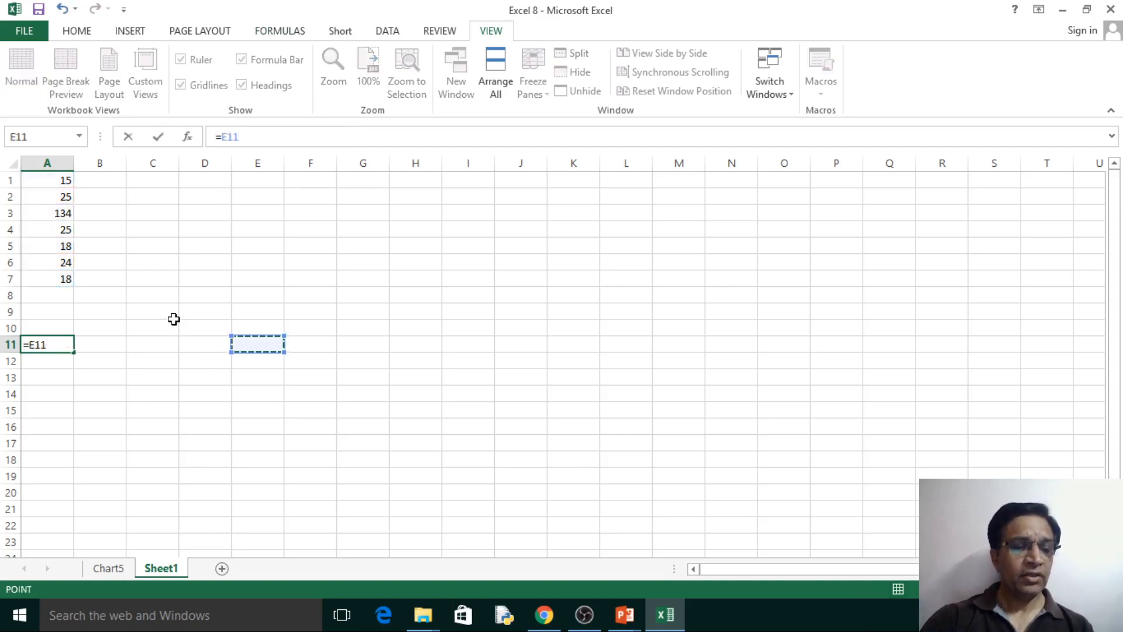
key(Escape)
click(136, 250)
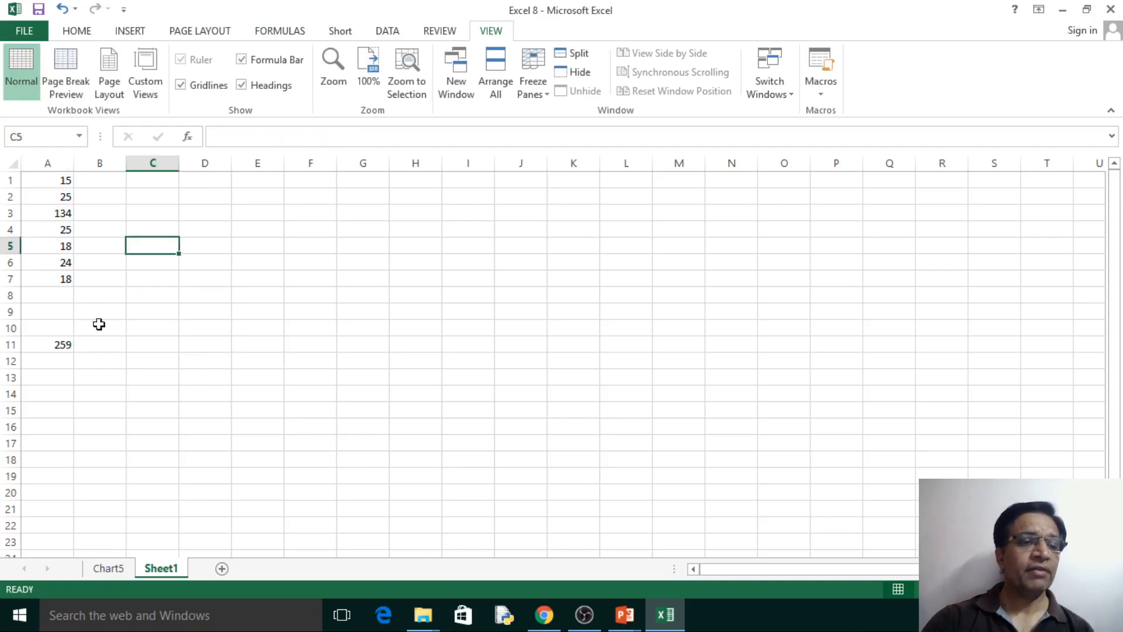
click(40, 346)
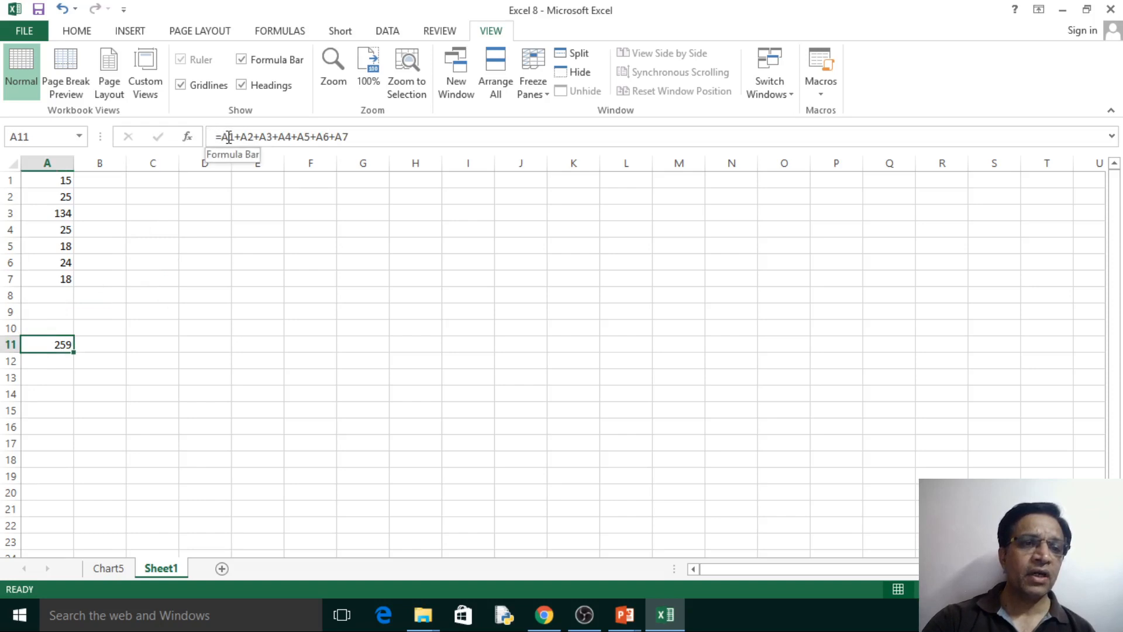
Label cells D3 to D5 Principal Amount, Rate of Interest and Time (in years), and widen column D to fit the labels
click(204, 207)
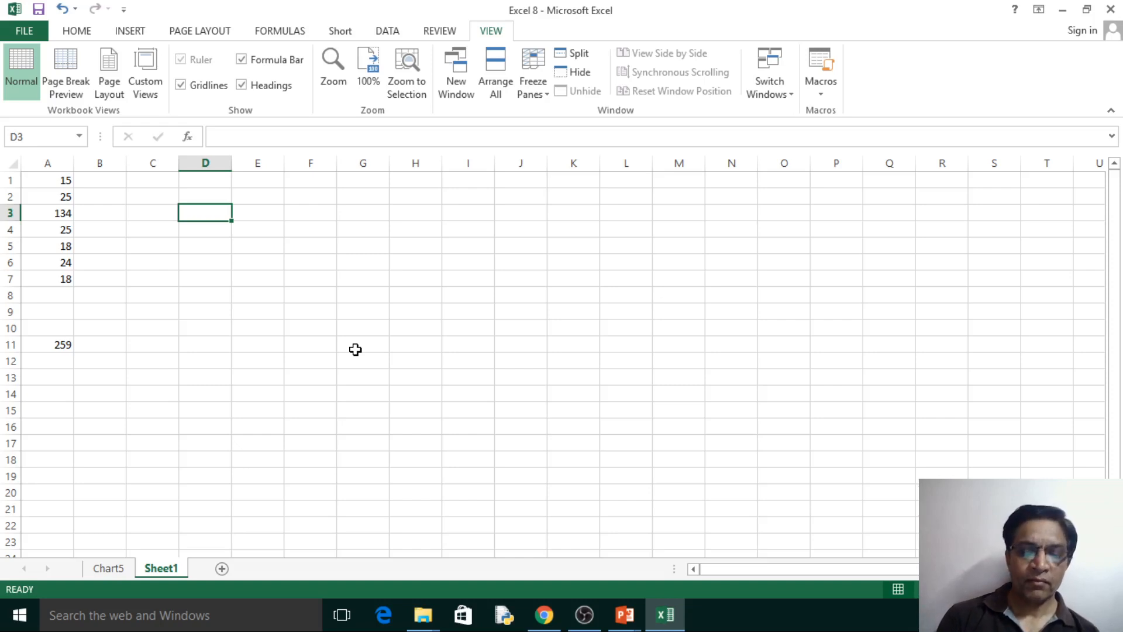
text(Principal Amount)
key(Return)
text(Rate of Interest)
key(Return)
text(Time (in years))
key(Return)
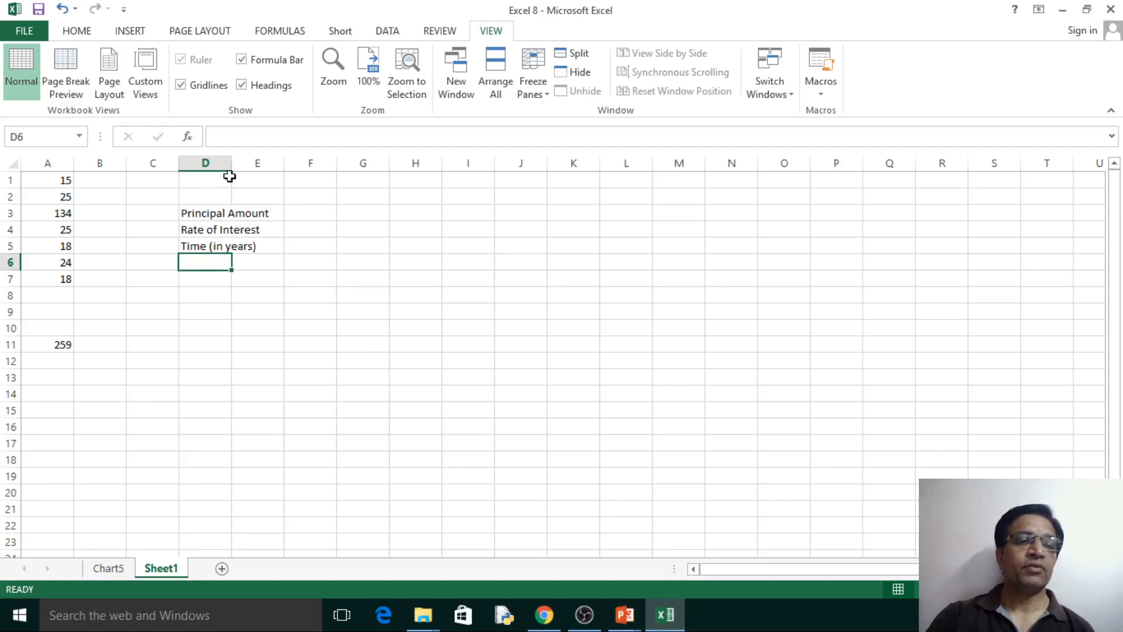
drag(231, 162, 284, 165)
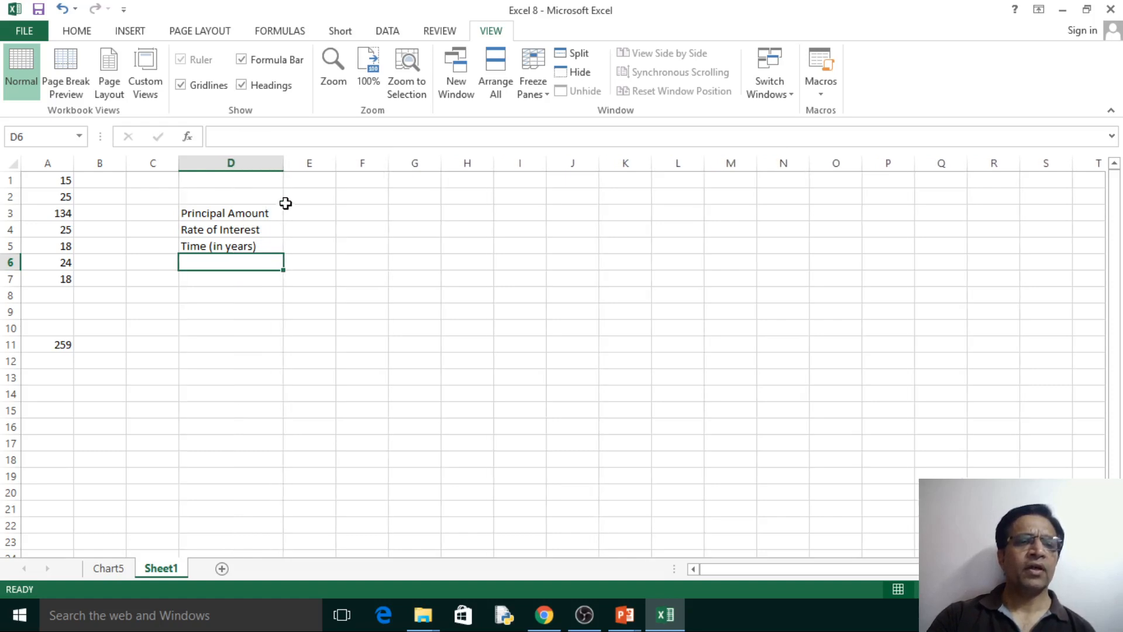
click(281, 167)
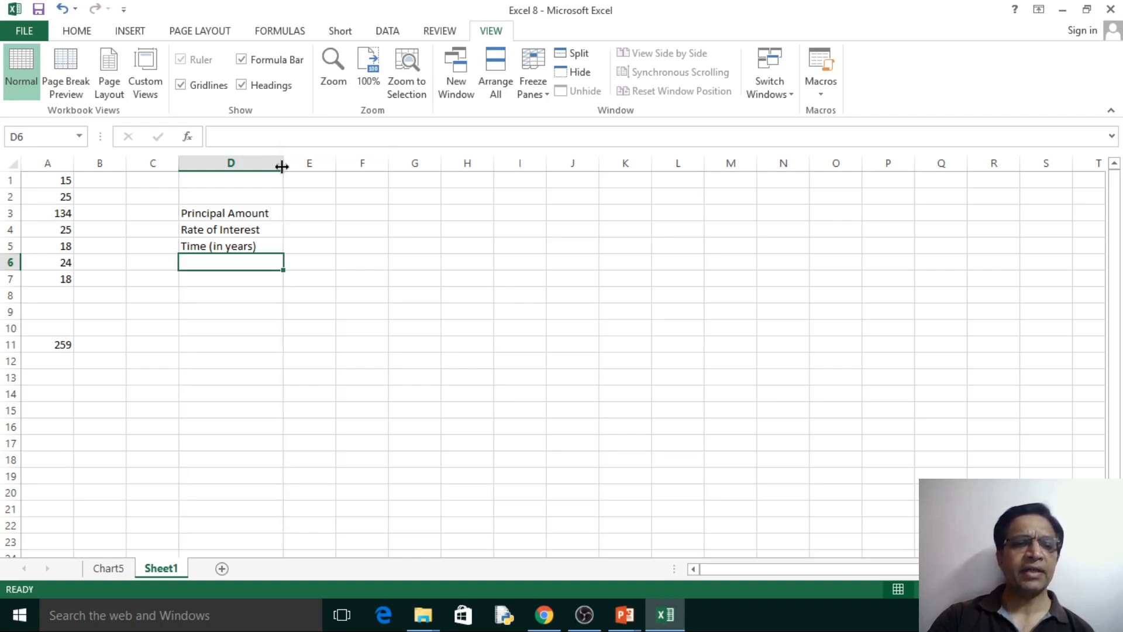
Enter the values 1000, 6 and 3 in cells E3 to E5 beside the principal, rate and time labels
click(300, 215)
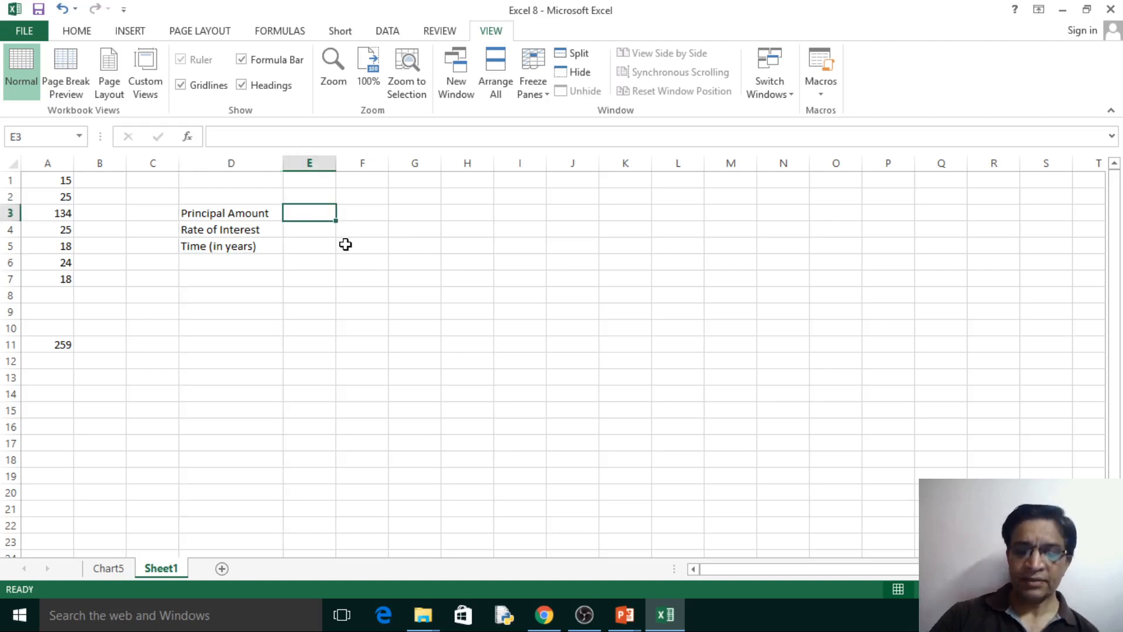
text(1000)
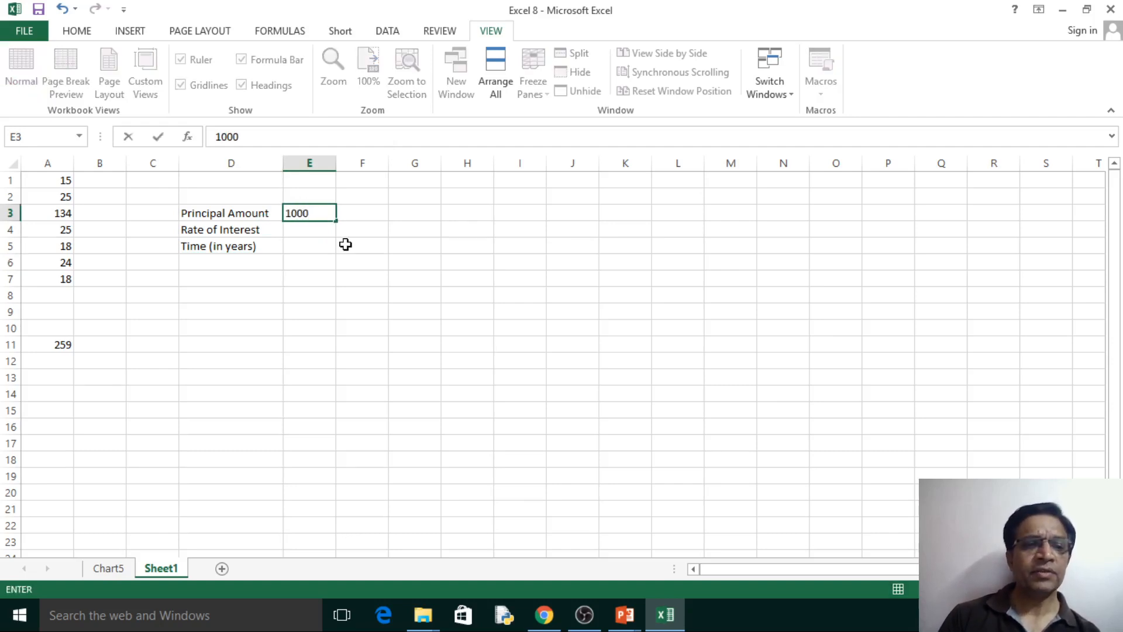
key(Return)
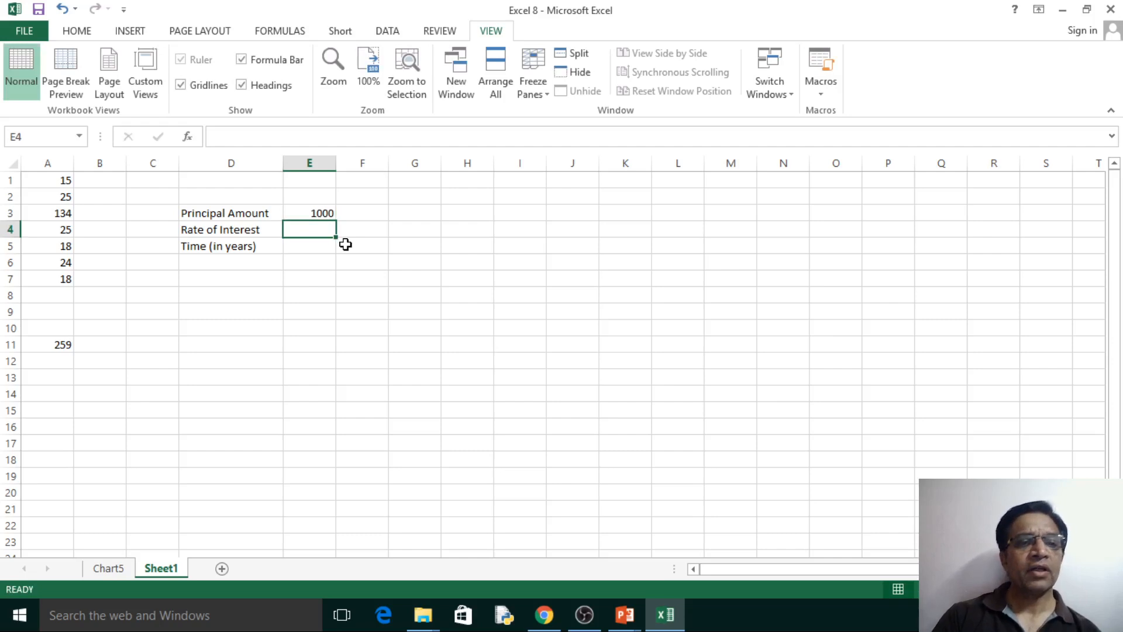
text(6)
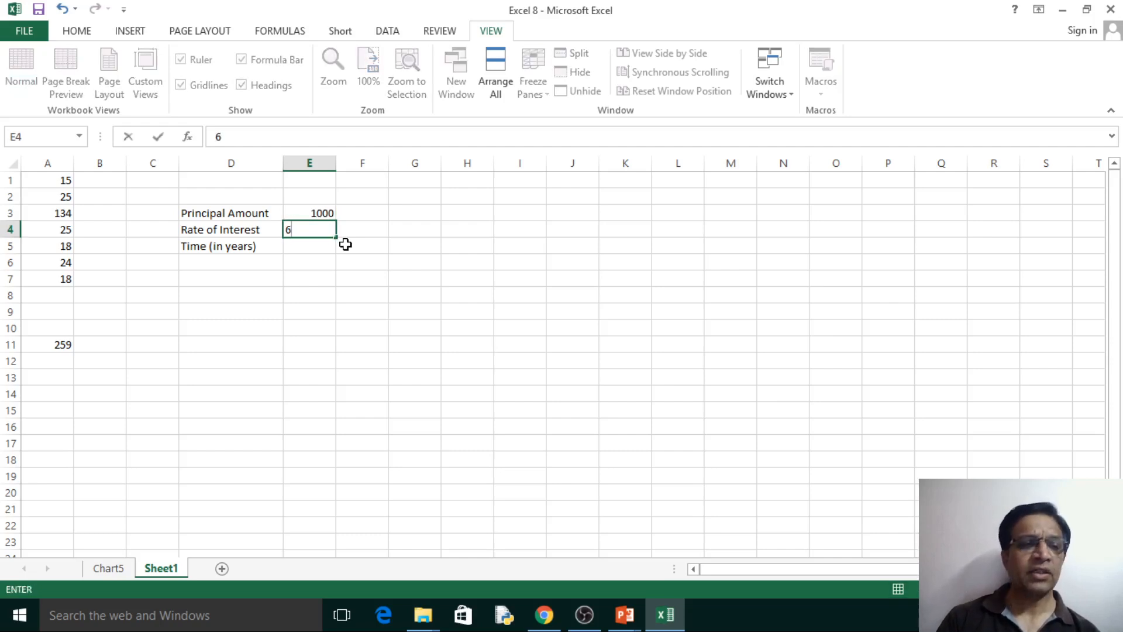
key(Return)
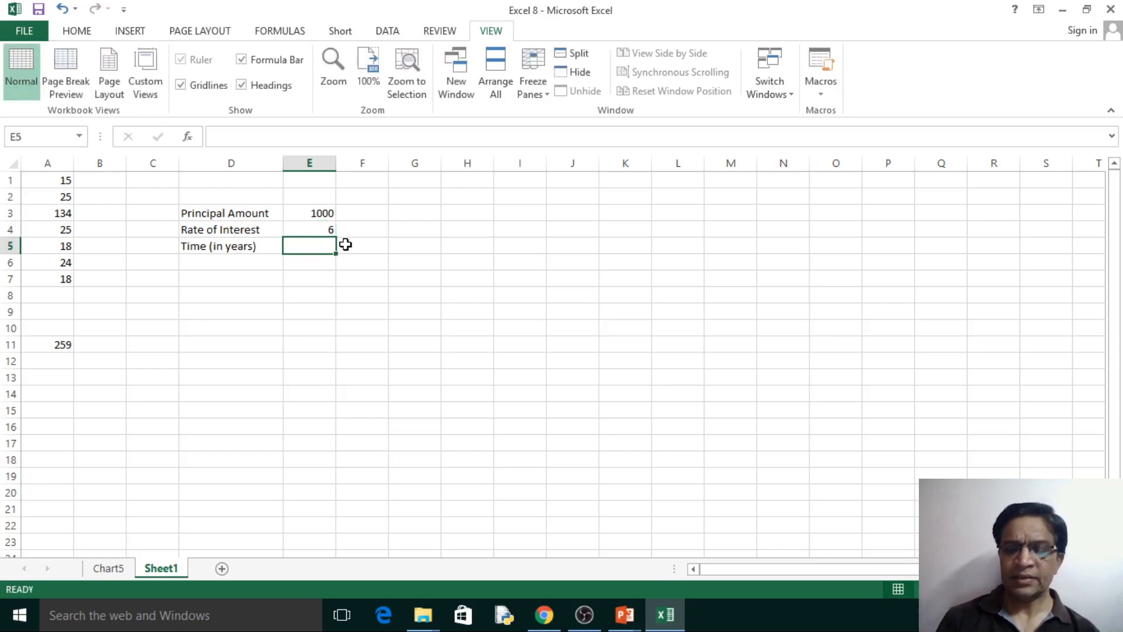
text(3)
key(Return)
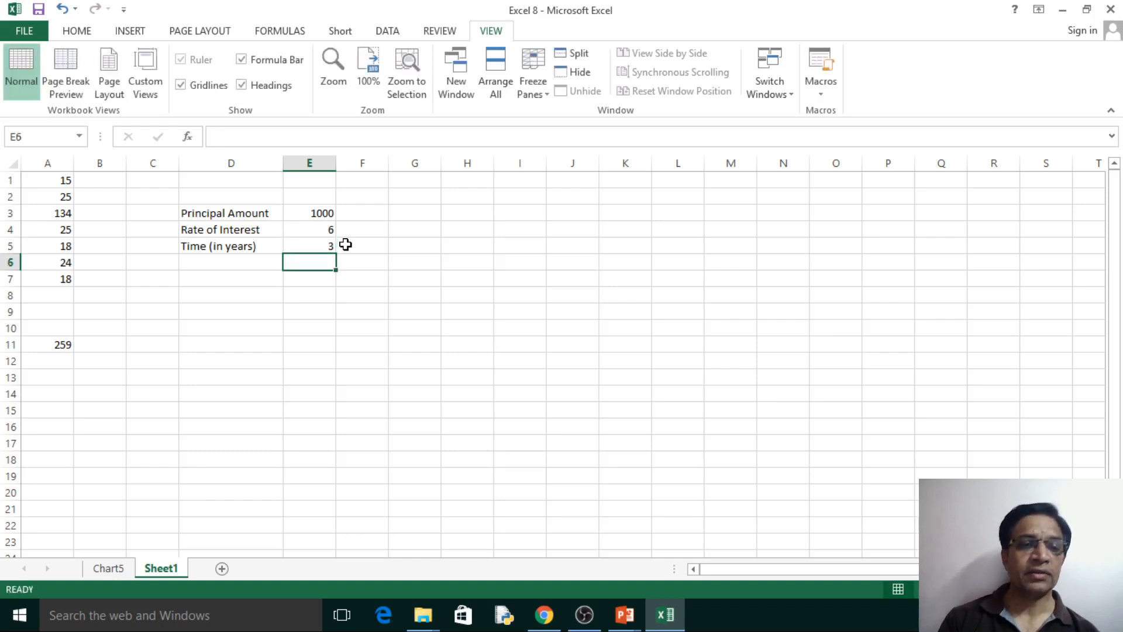
Label cell D11 Simple Interest
key(Return)
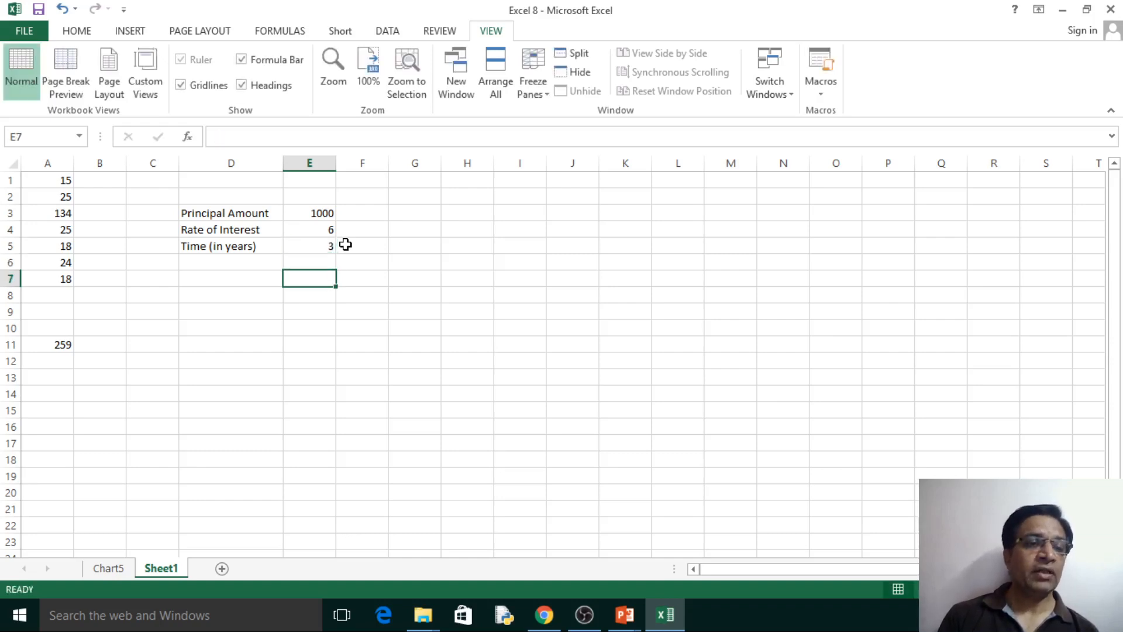
key(Down)
key(Down)
key(Down)
key(Down)
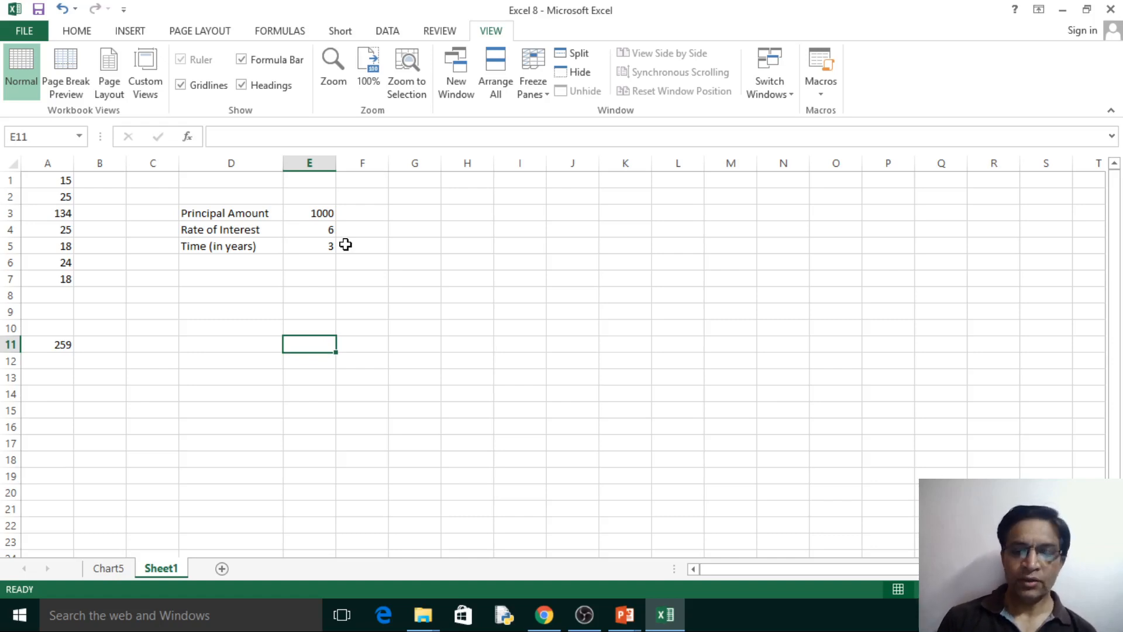
key(Left)
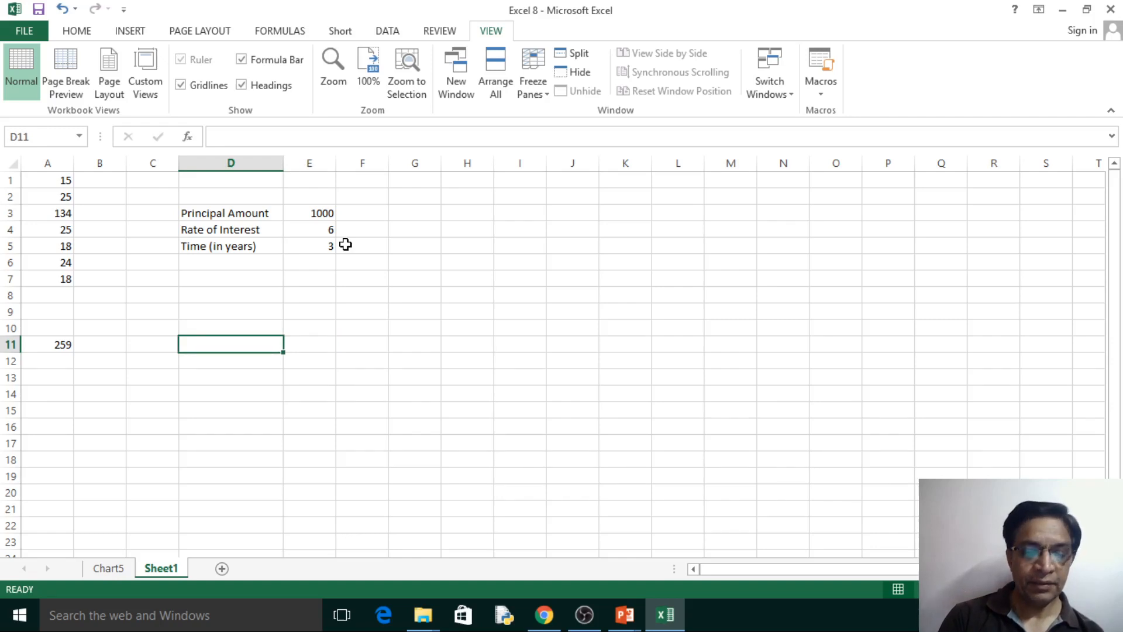
text(Simple )
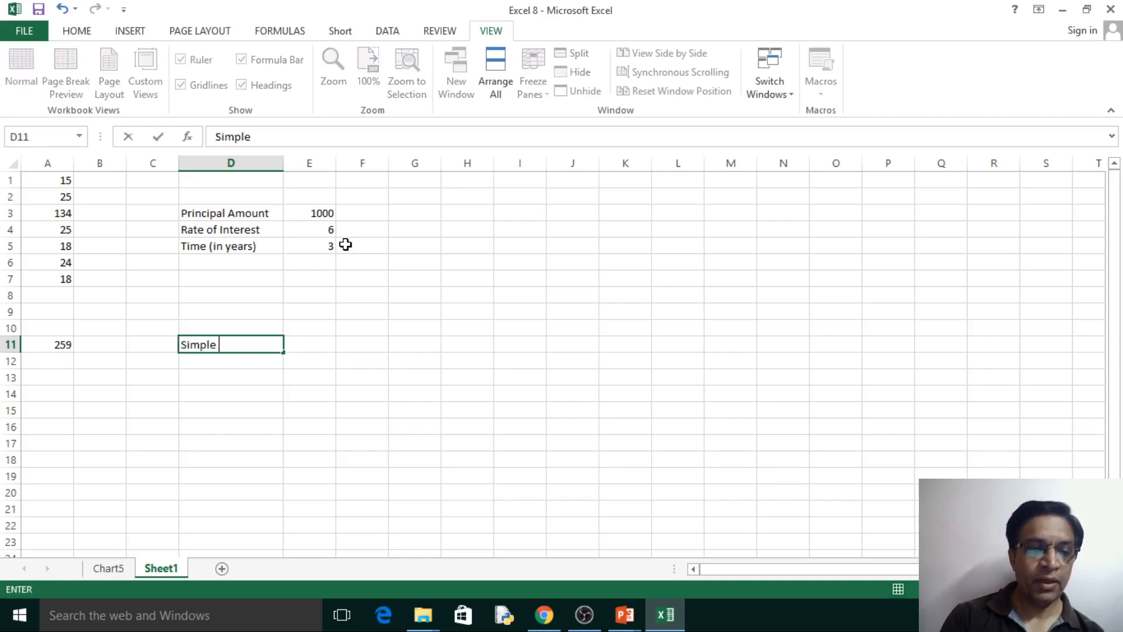
text(Interes)
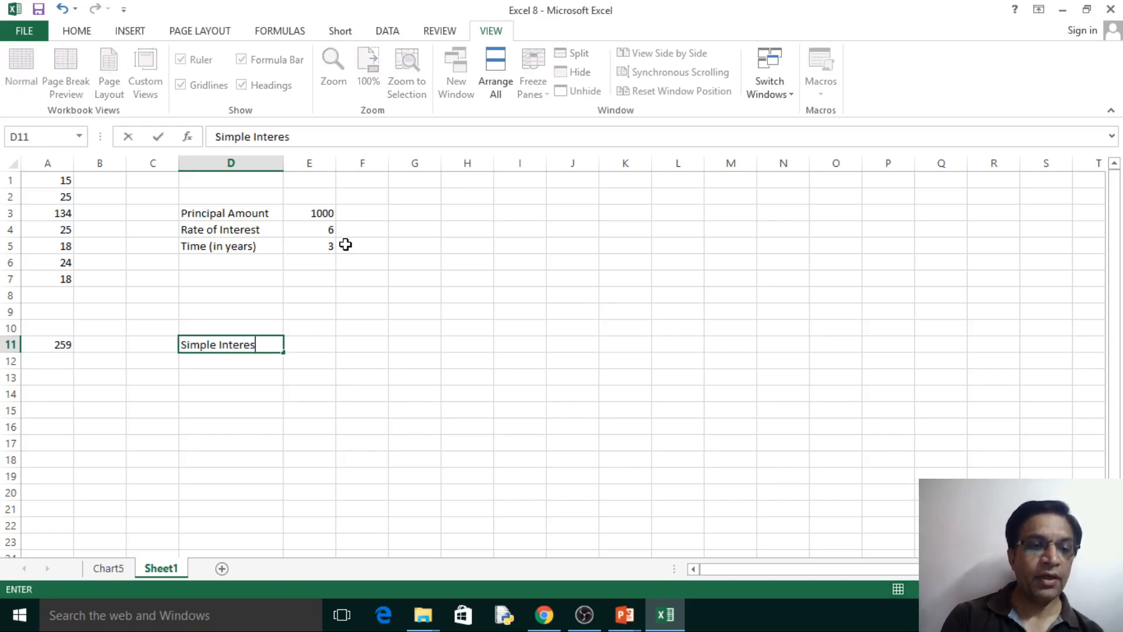
text(t)
key(Tab)
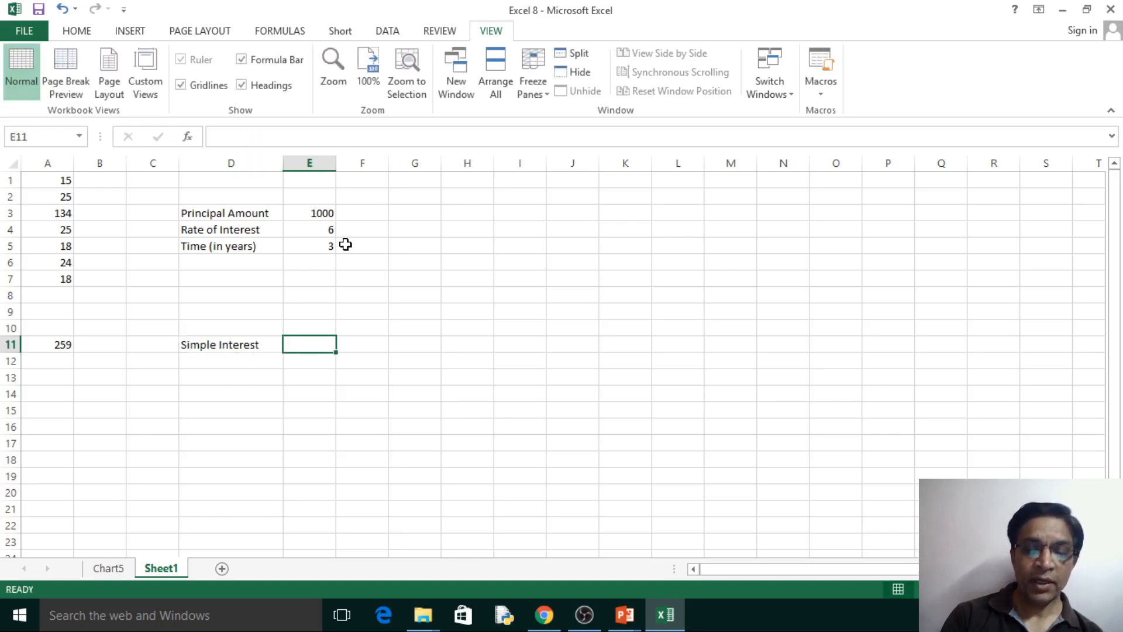
Calculate the simple interest in cell E11 with the formula =E3*E4*E5/100, referencing the principal, rate and time cells
text(=)
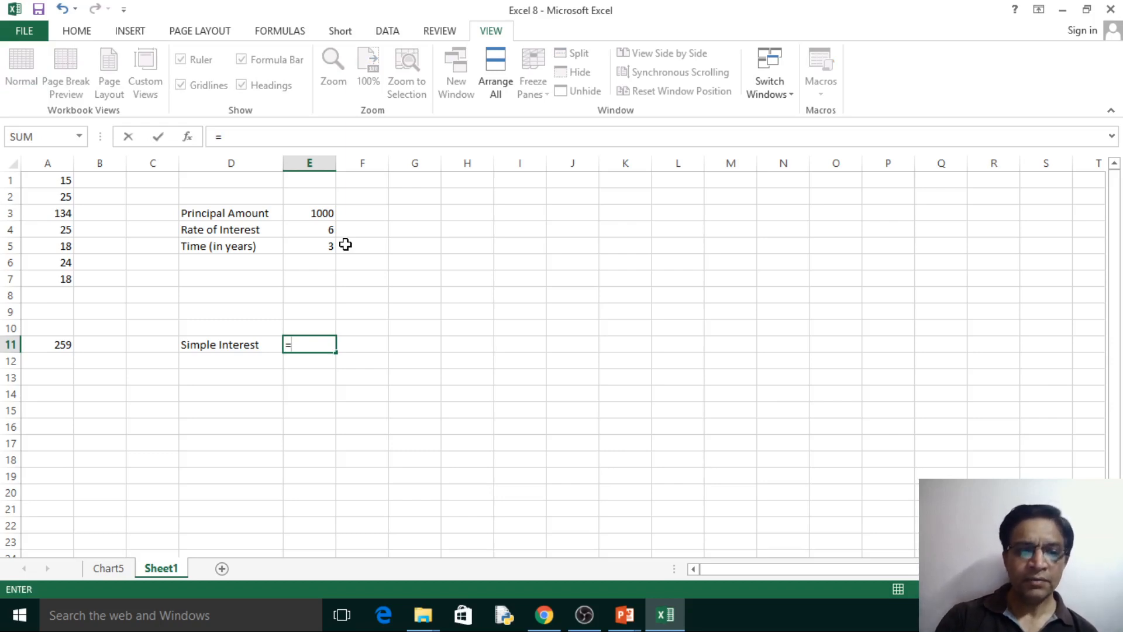
key(Escape)
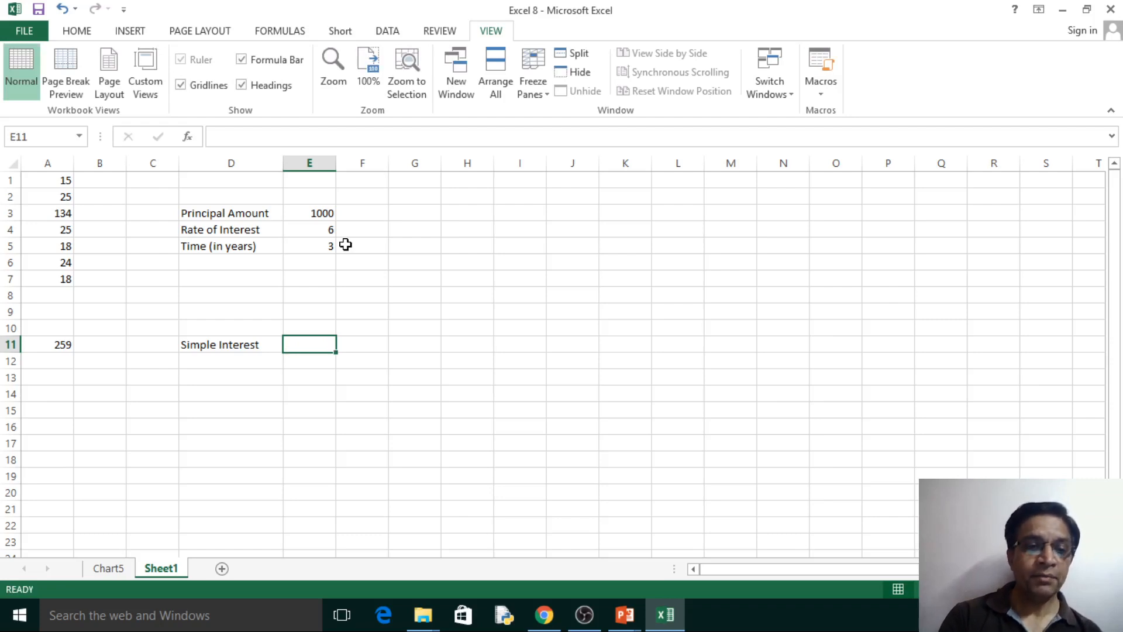
text(=)
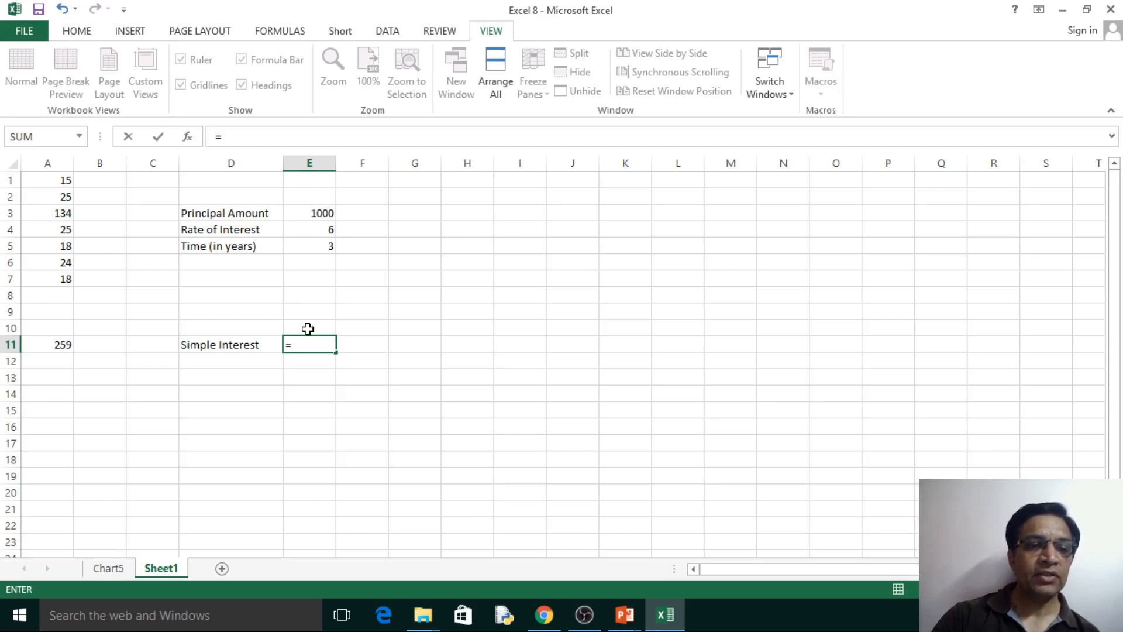
click(323, 214)
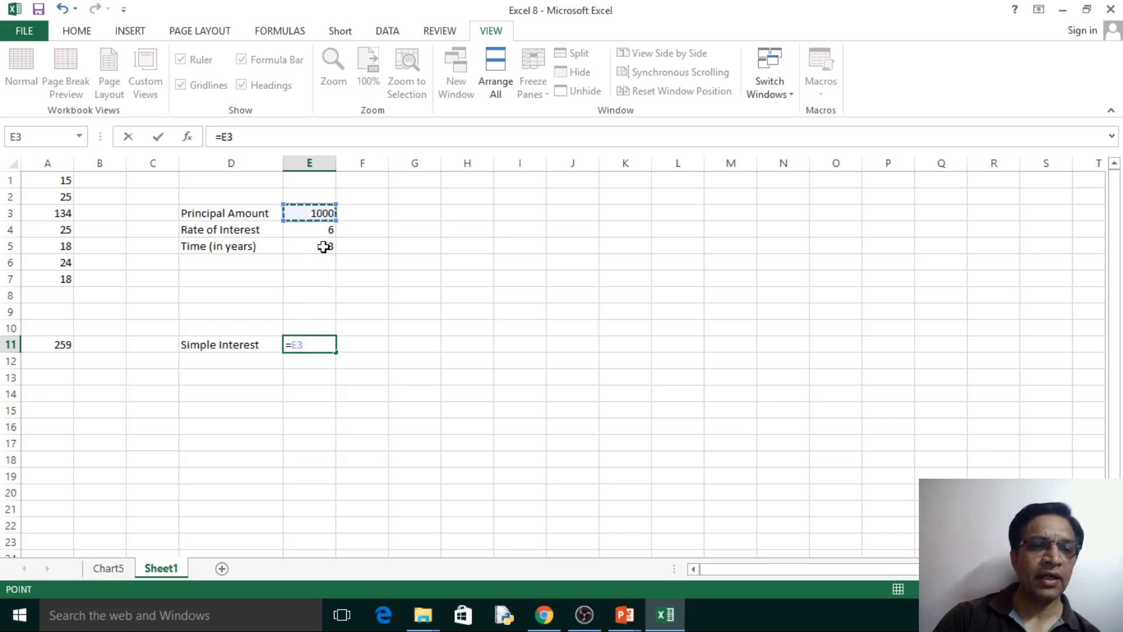
text(*)
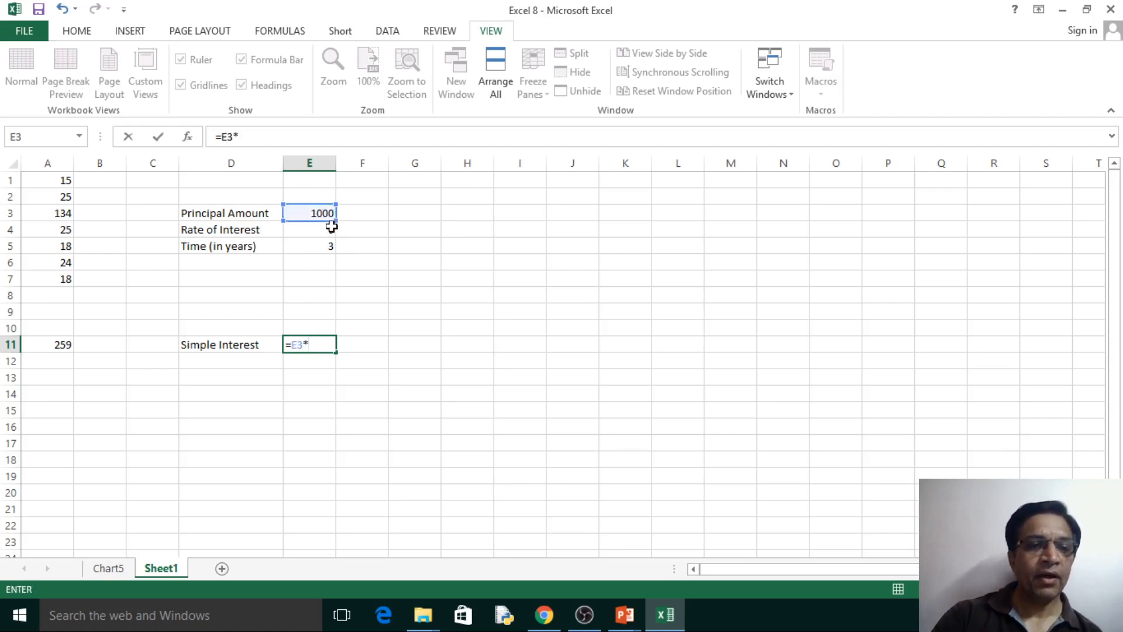
click(328, 228)
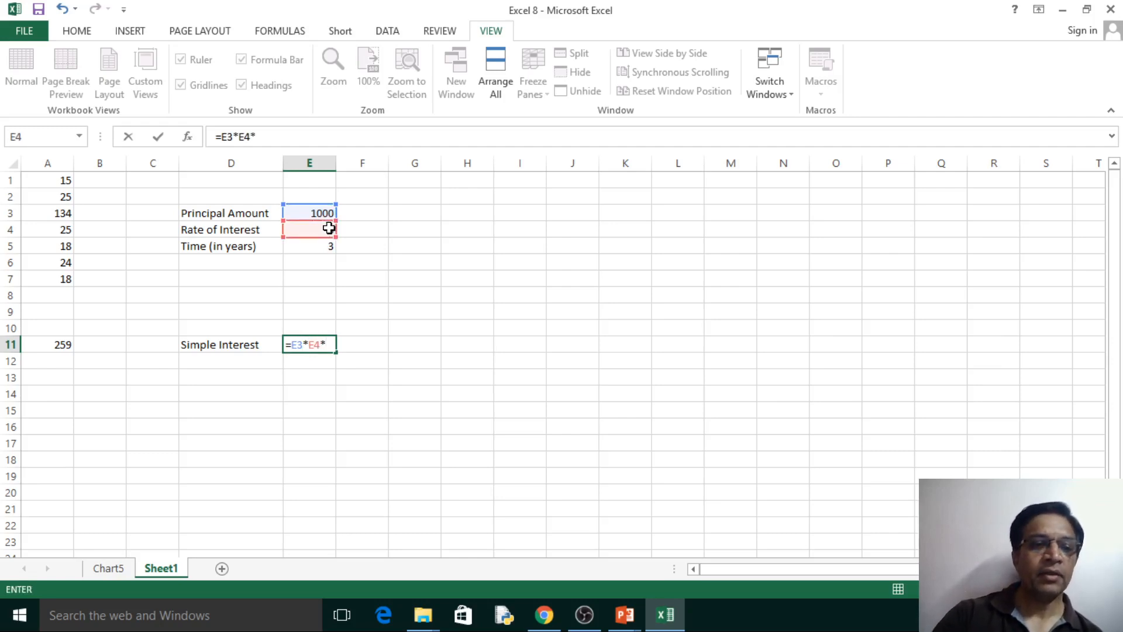
text(*)
click(328, 248)
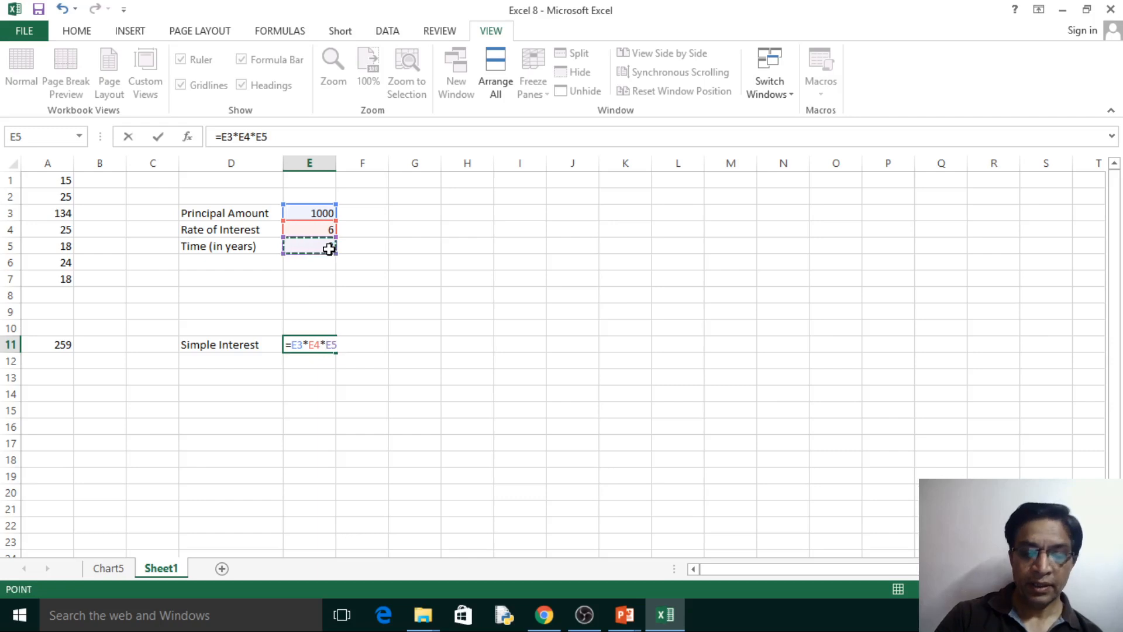
text(/)
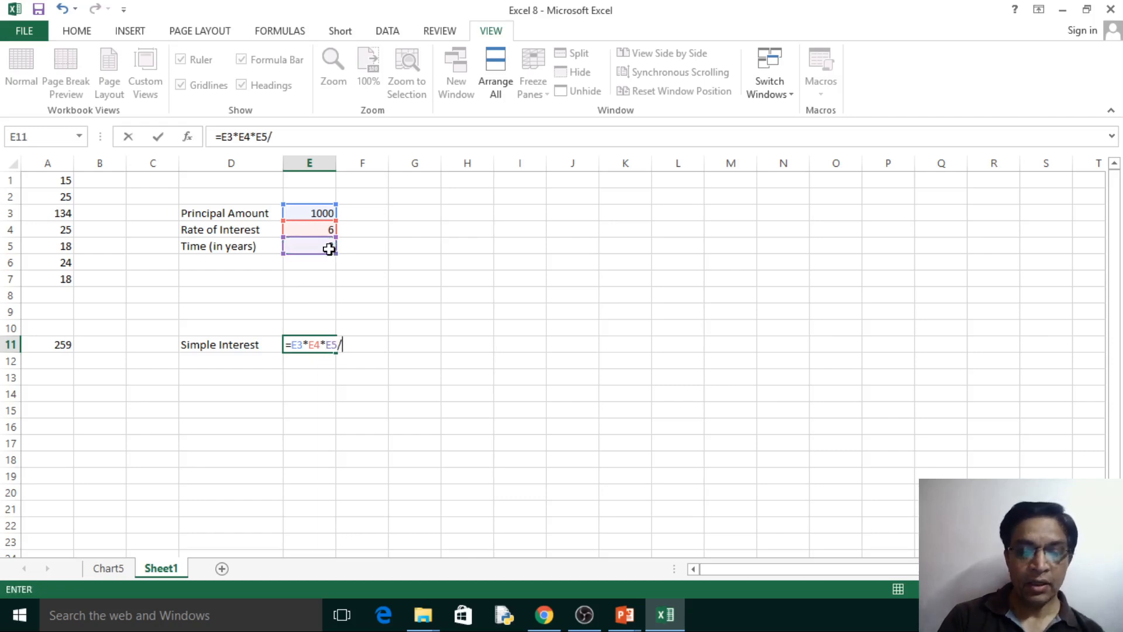
text(100)
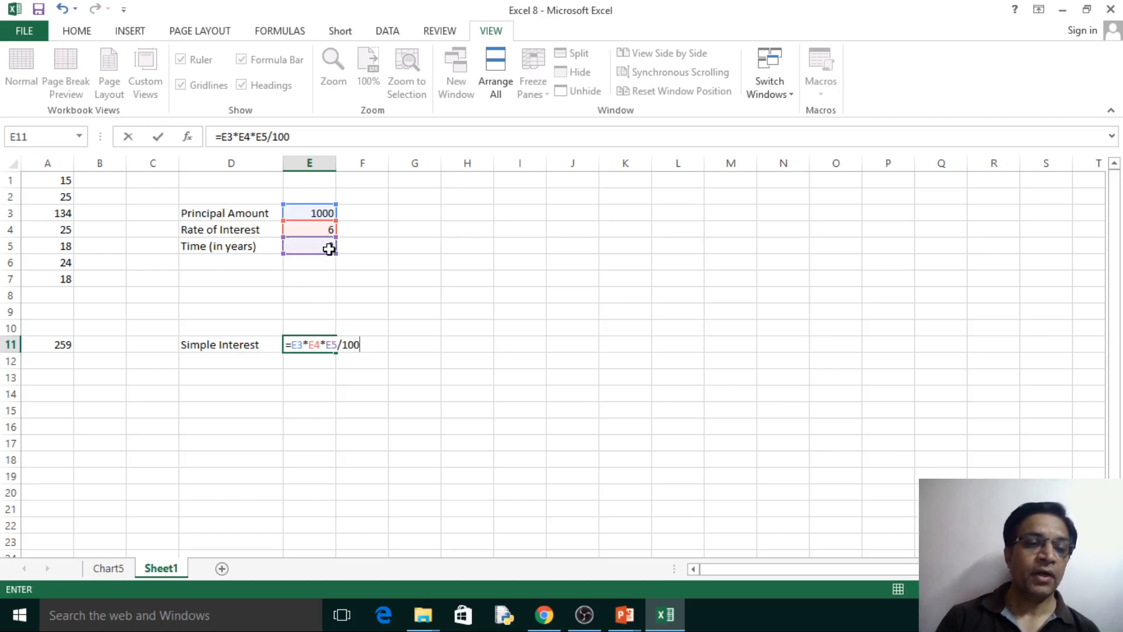
key(Return)
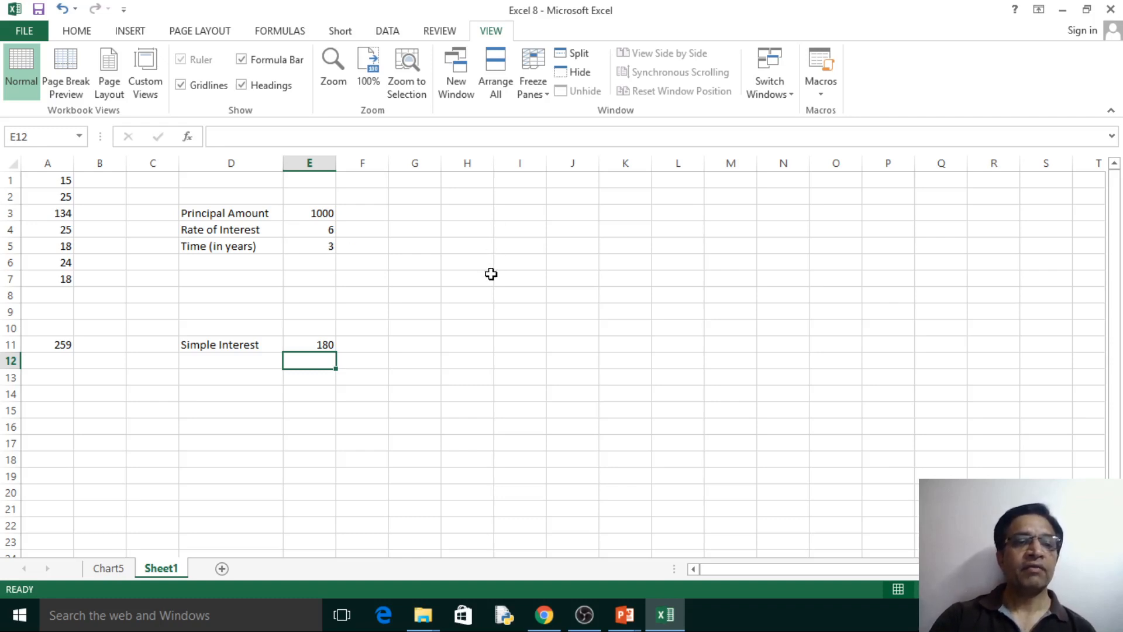
Examine the time value in E5 and the simple interest formula in E11, leaving any editing cancelled
click(319, 246)
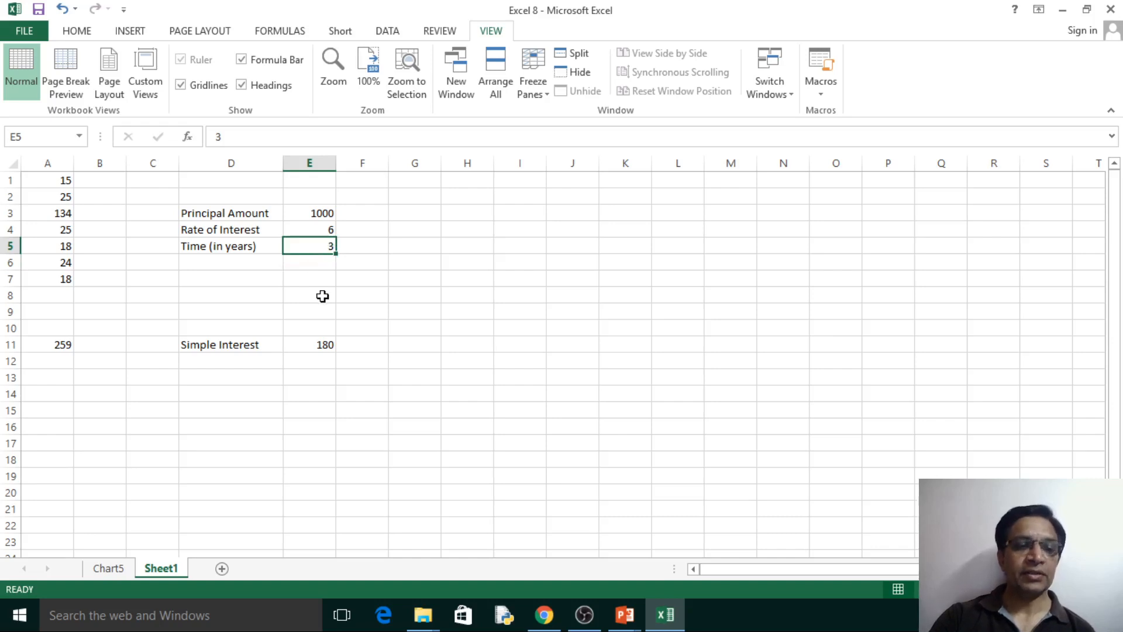
click(312, 344)
drag(304, 137, 196, 143)
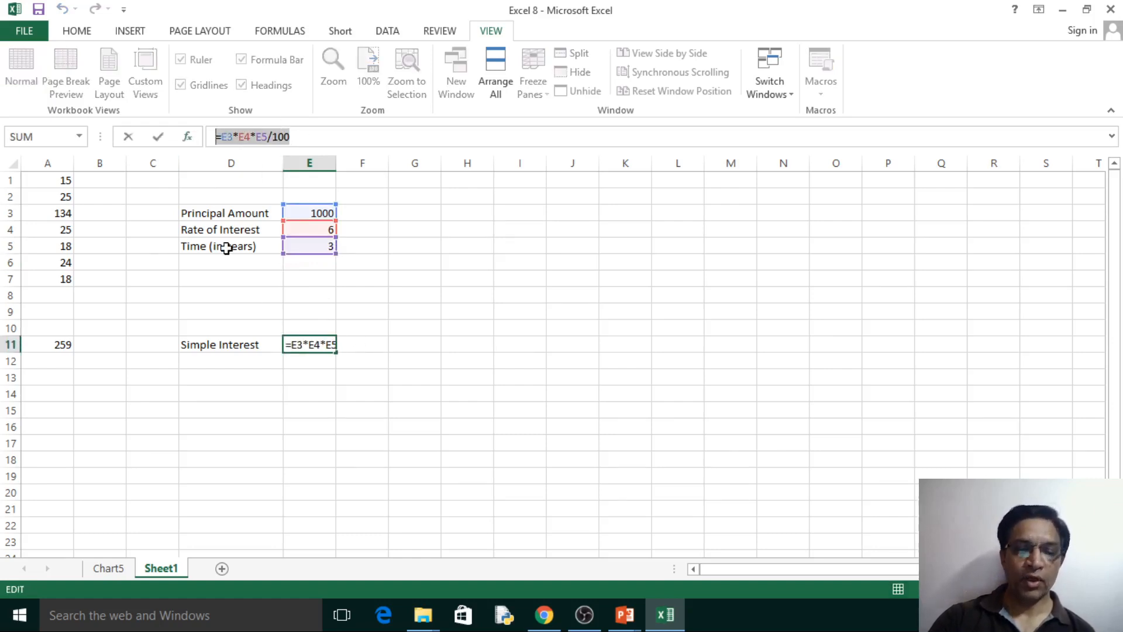
key(Escape)
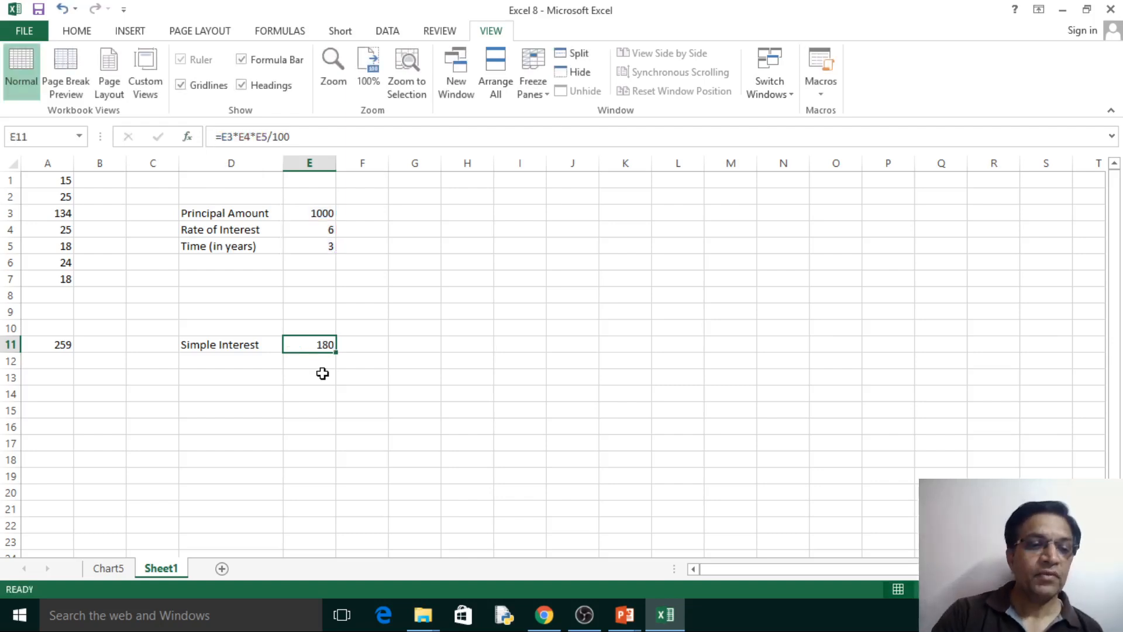
key(Left)
key(Right)
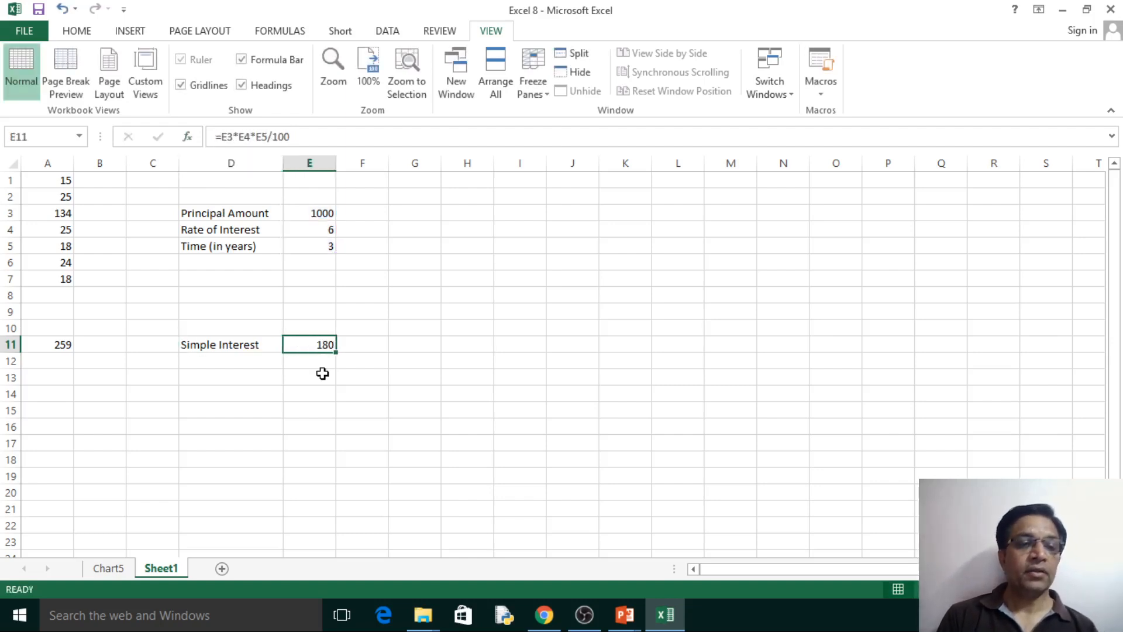
key(Down)
key(Left)
key(Down)
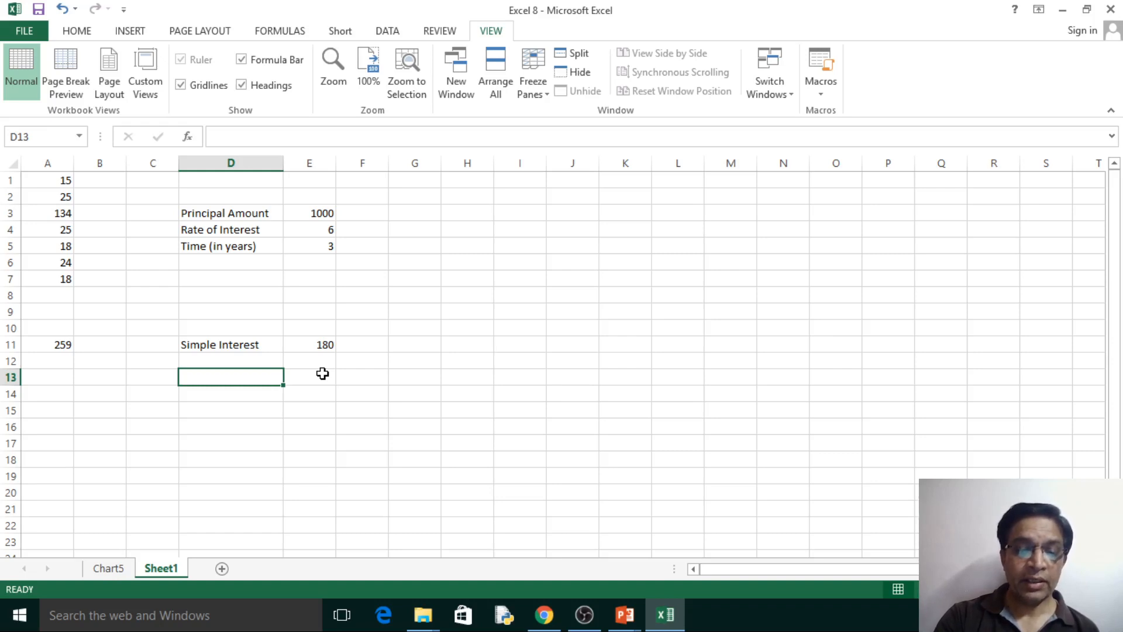
key(Down)
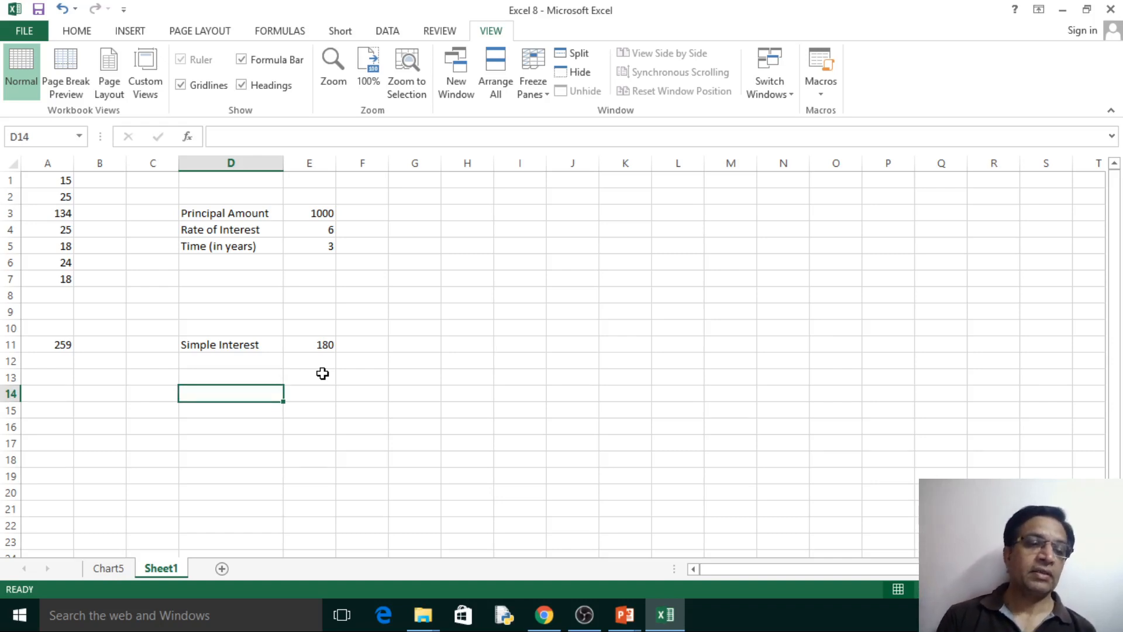
Compare the addition formula in cell A11 with the interest formula in E11, cancelling any change to E11
key(Up)
key(Up)
key(Up)
key(Left)
key(Left)
key(Left)
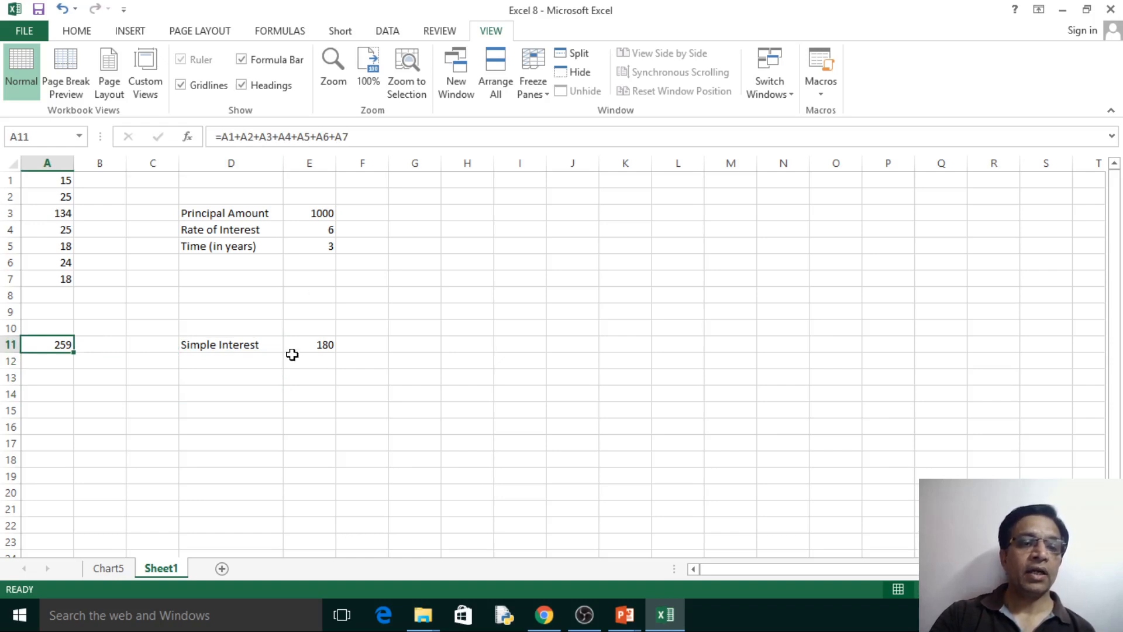
click(318, 343)
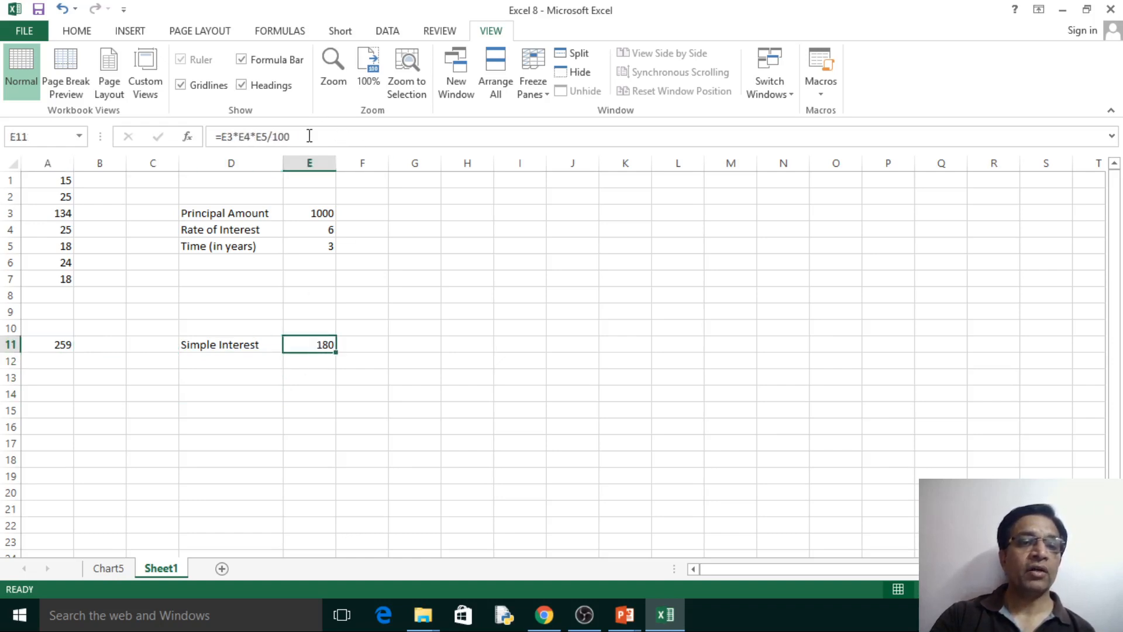
drag(293, 135, 216, 126)
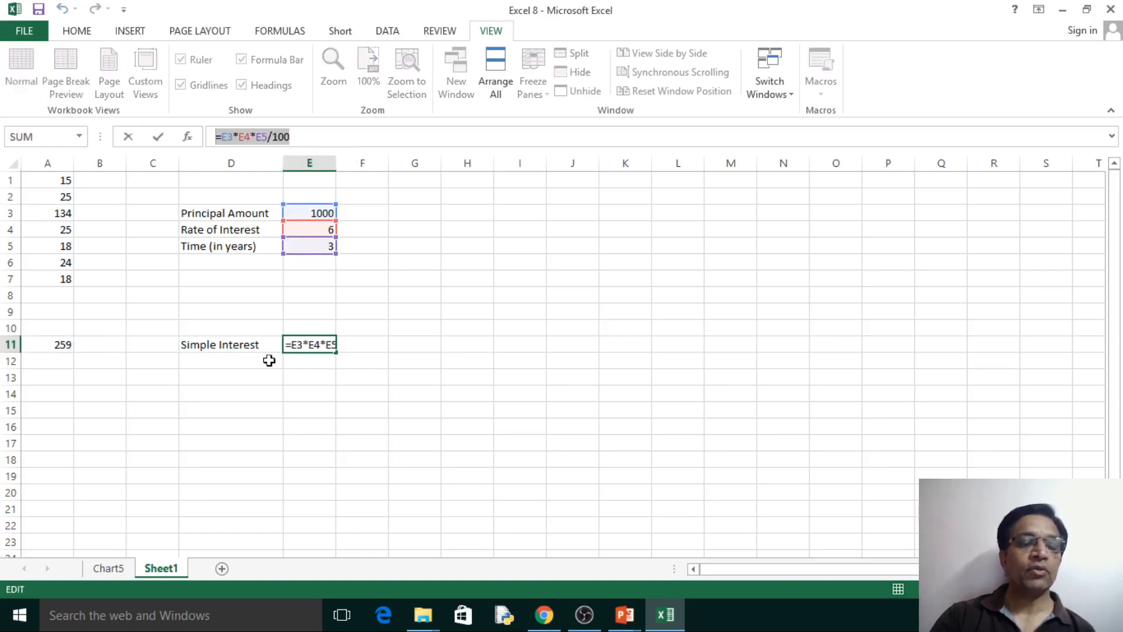
click(230, 426)
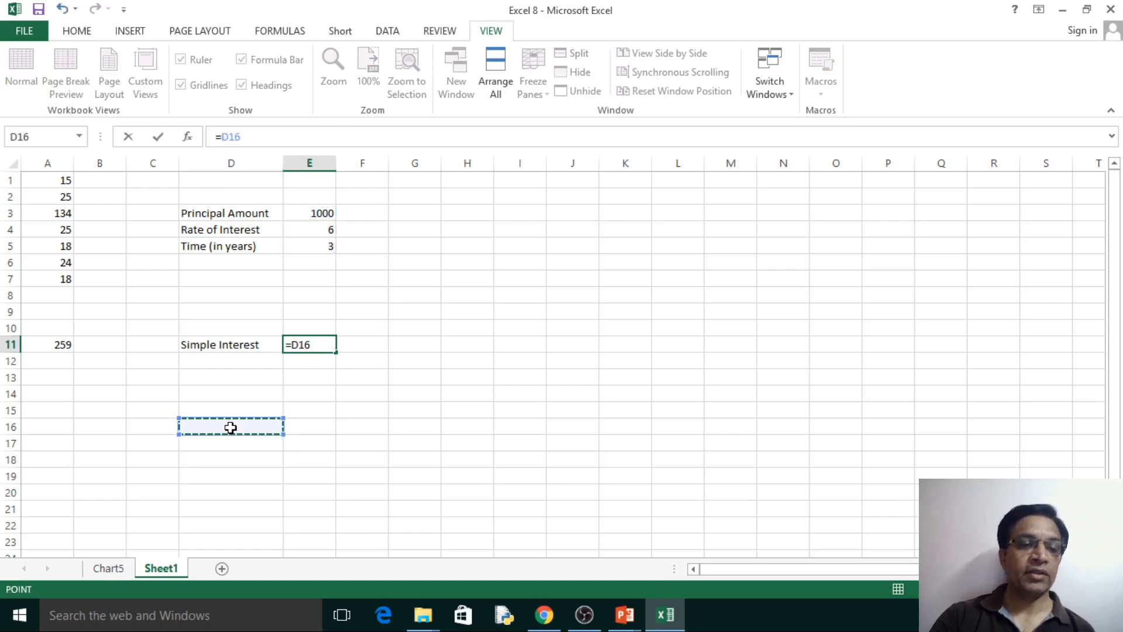
key(Escape)
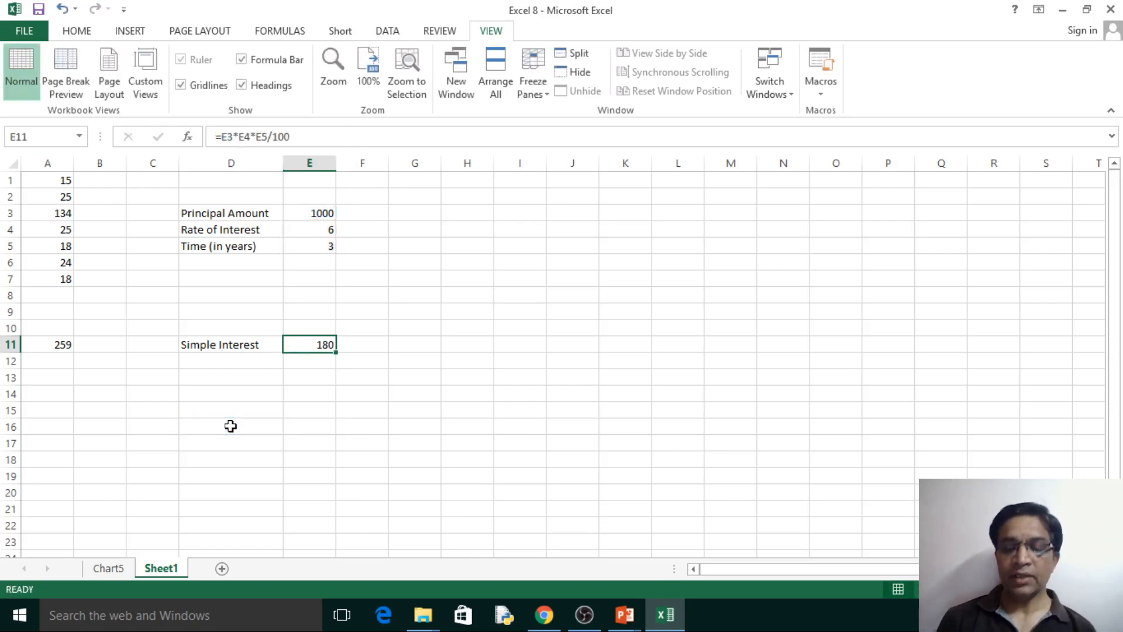
Enter a person's first name in cell D15
key(Down)
key(Down)
key(Down)
key(Down)
key(Left)
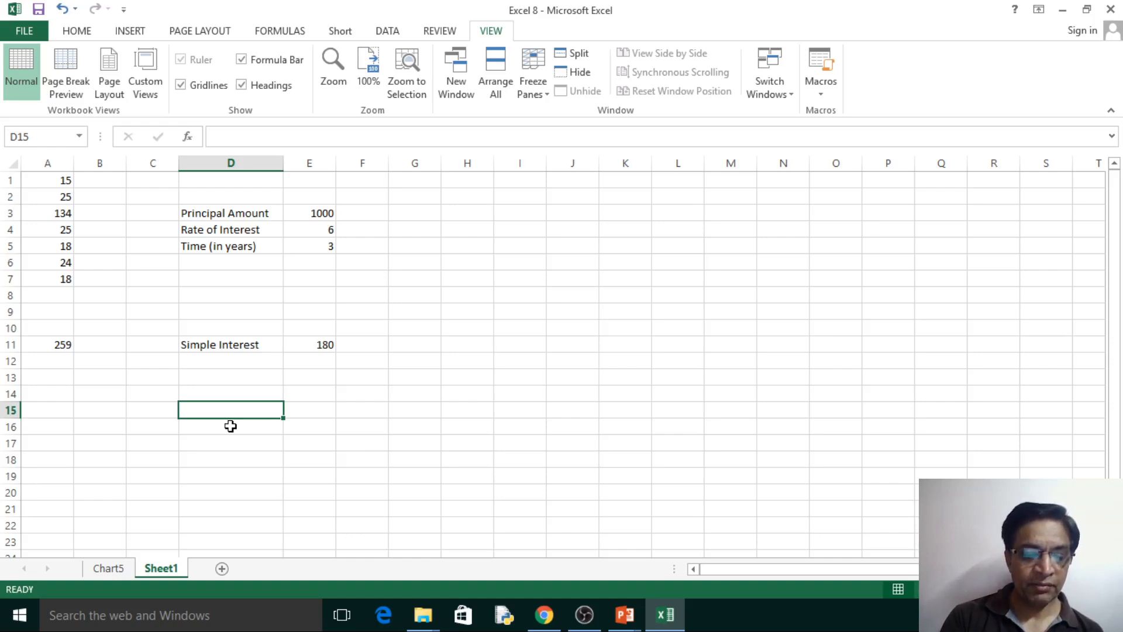
text(Amit)
key(Tab)
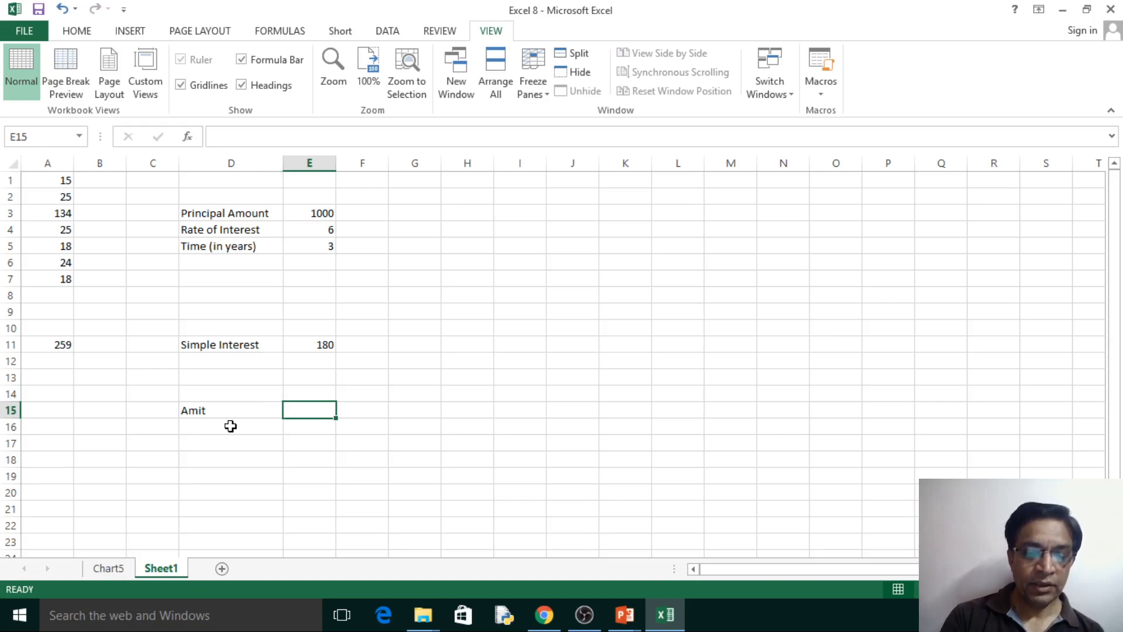
Enter the person's last name in cell E15, and add the headings First Name in D14 and Last Name in E14
text(Kumar)
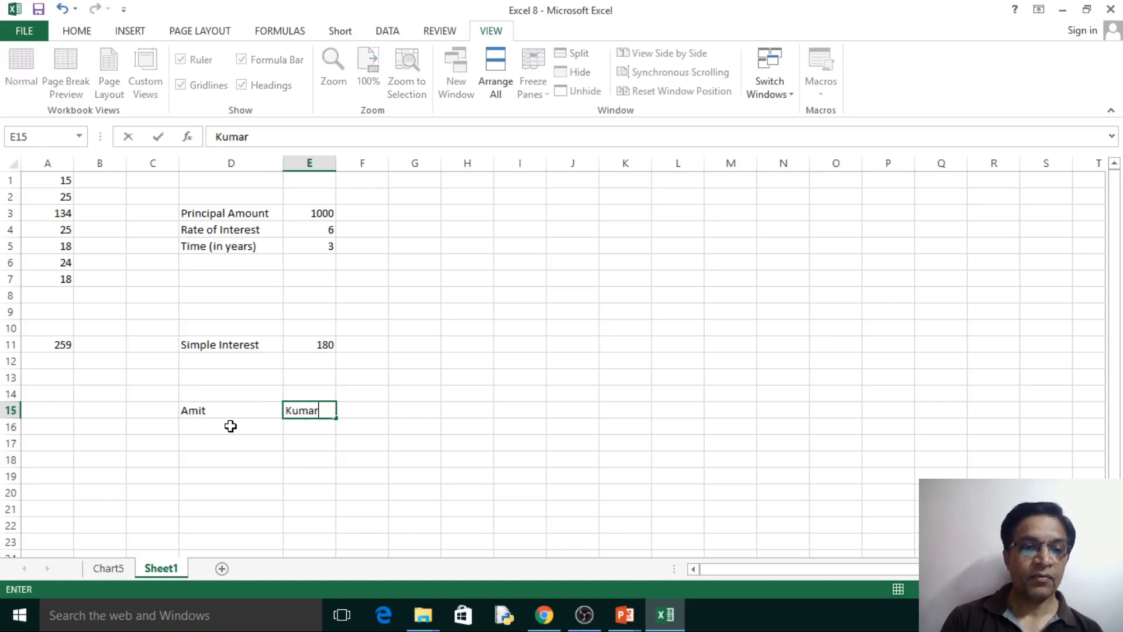
key(Tab)
key(Up)
key(Left)
key(Left)
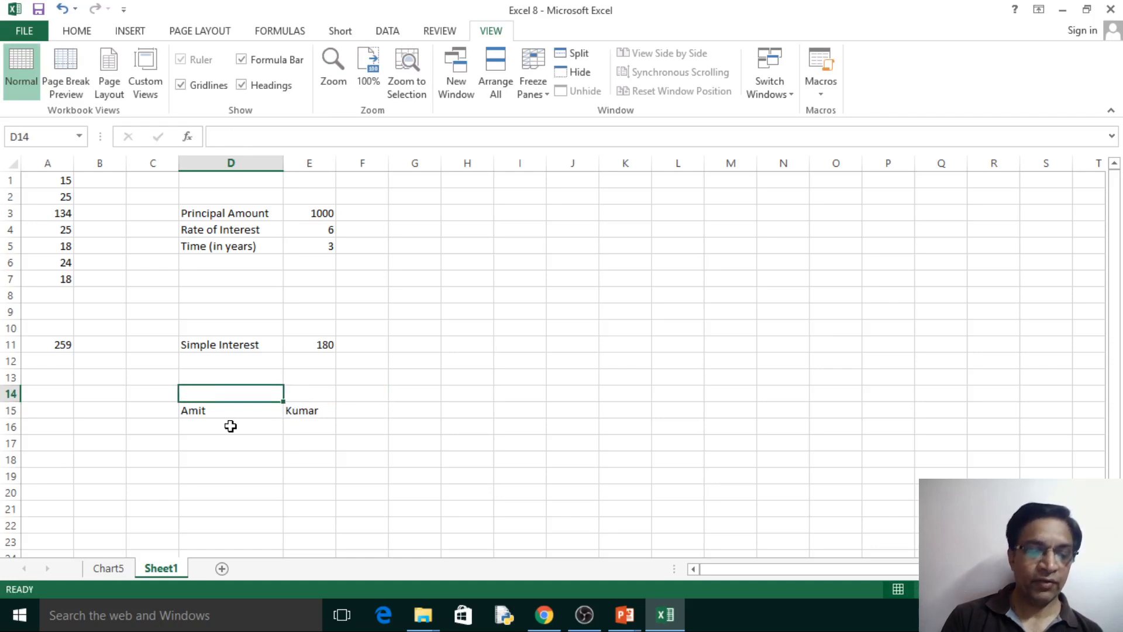
text(First )
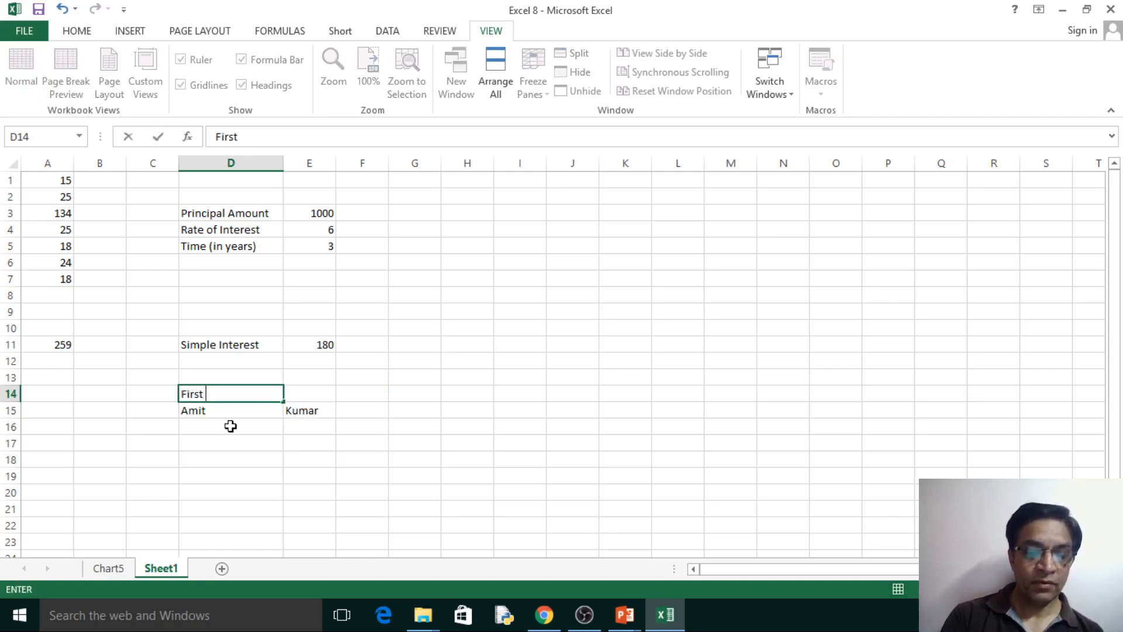
text(Name)
key(Tab)
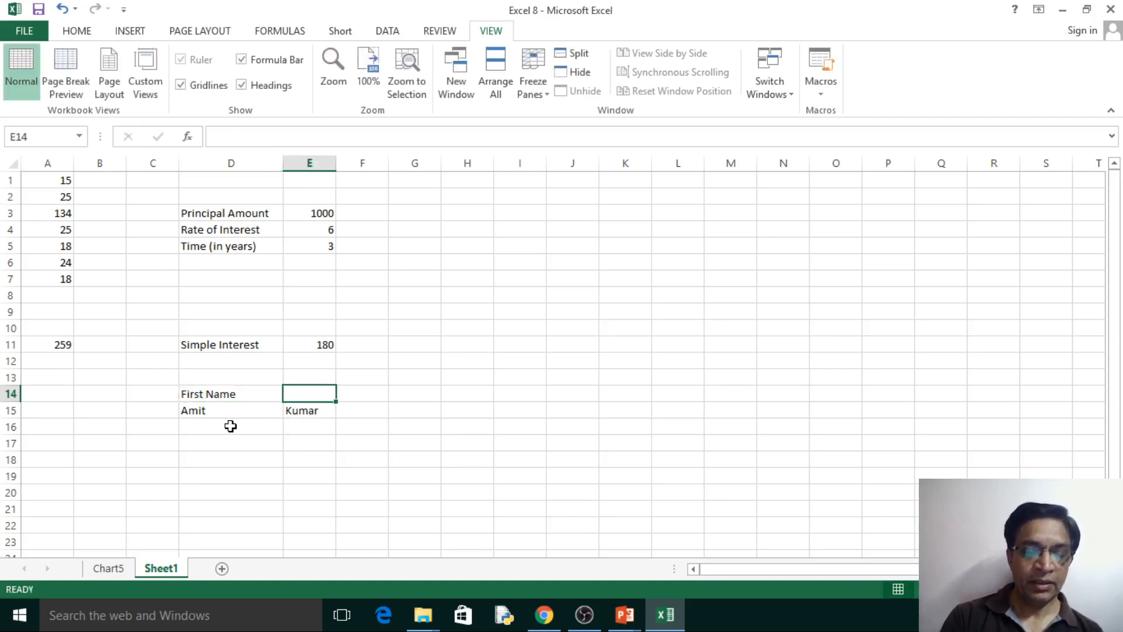
text(Las)
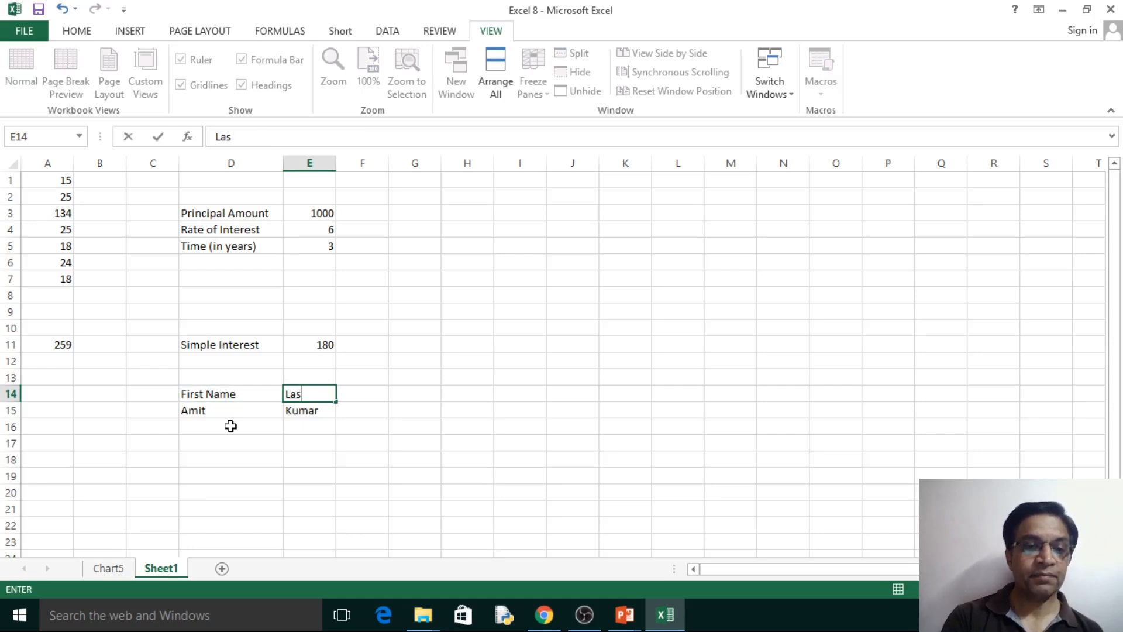
text(t Name)
key(Tab)
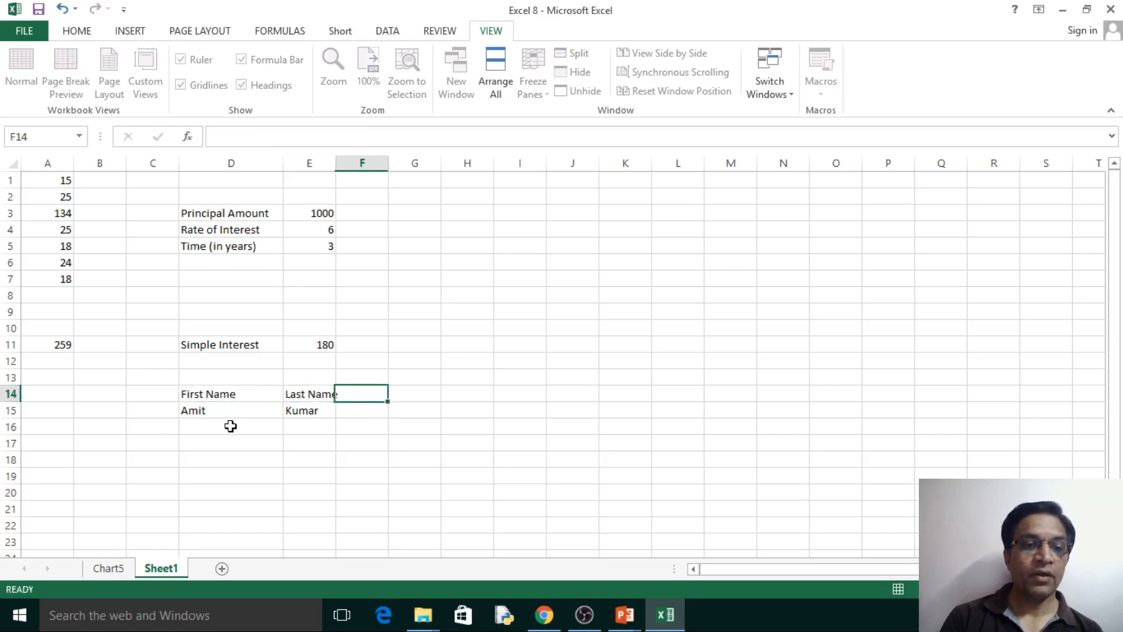
Join the last and first names in cell G15 with the formula =E15&D15, and widen column G to fit the text
key(Down)
key(Right)
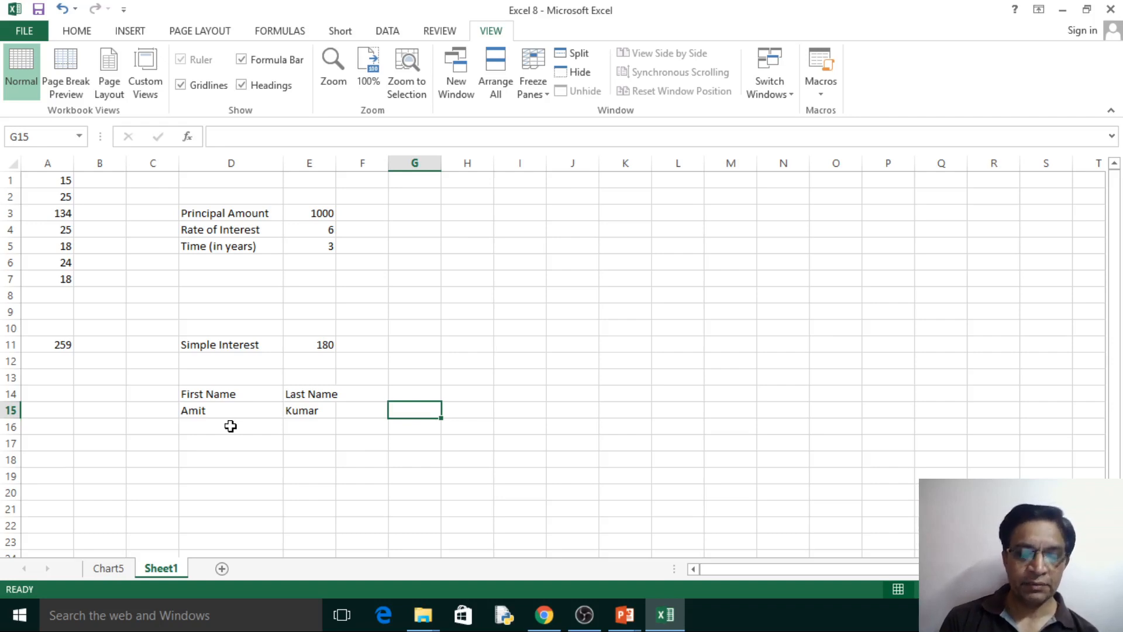
text(=)
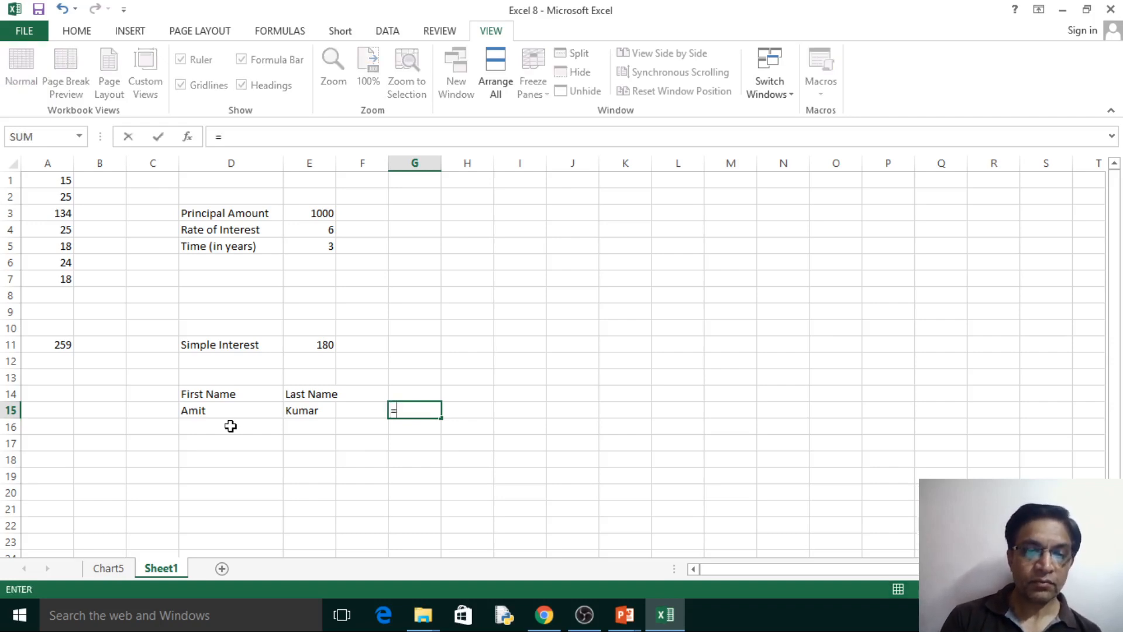
click(299, 412)
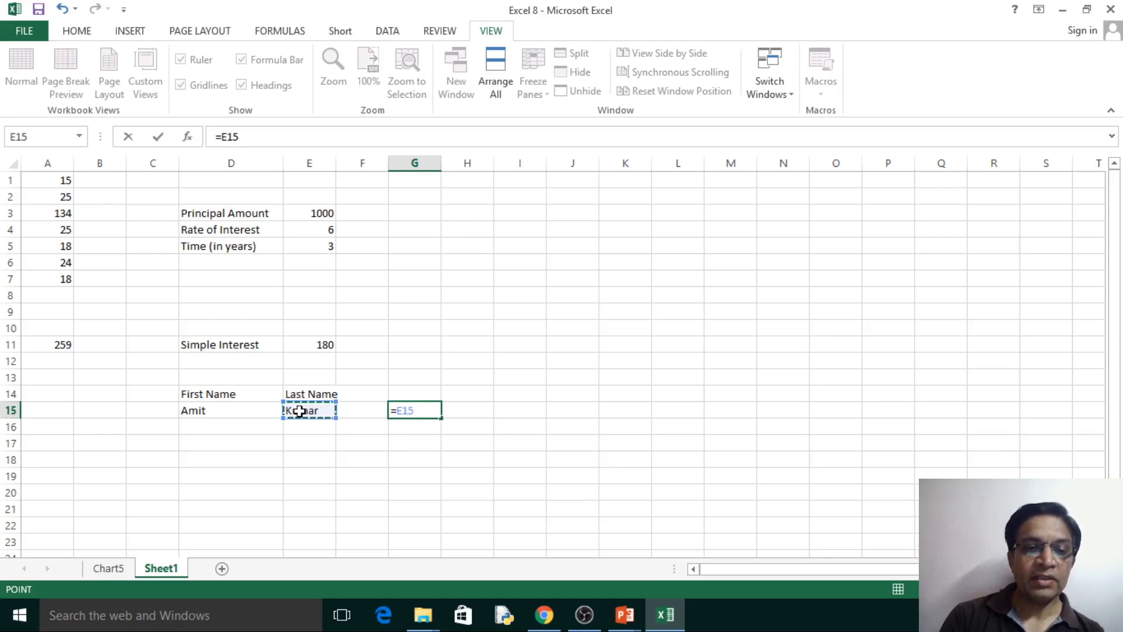
text(&)
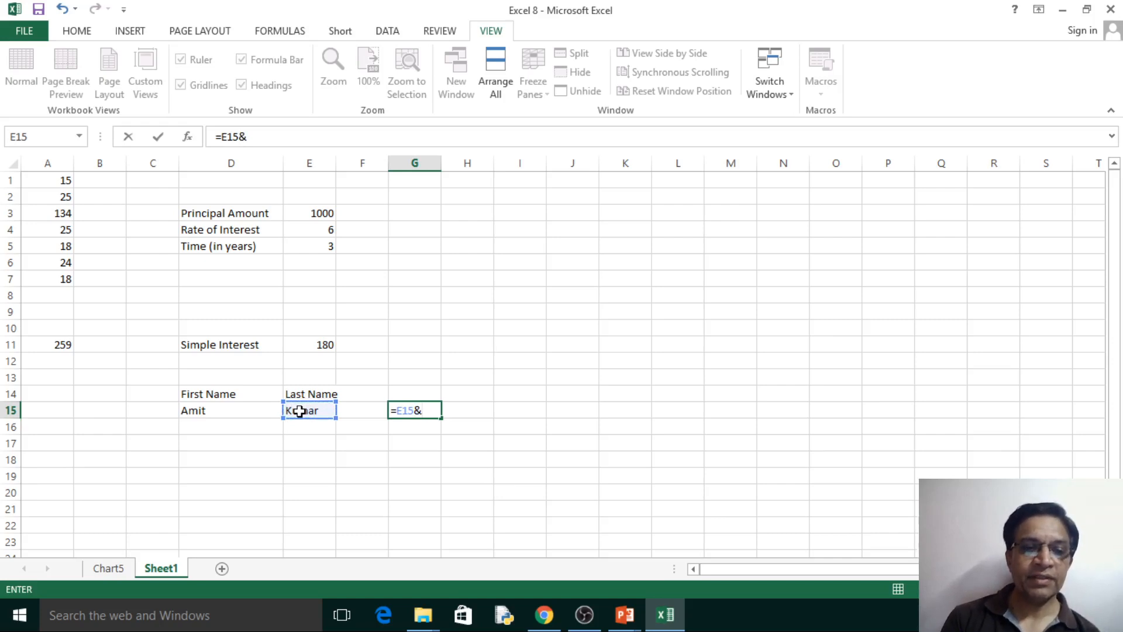
click(213, 416)
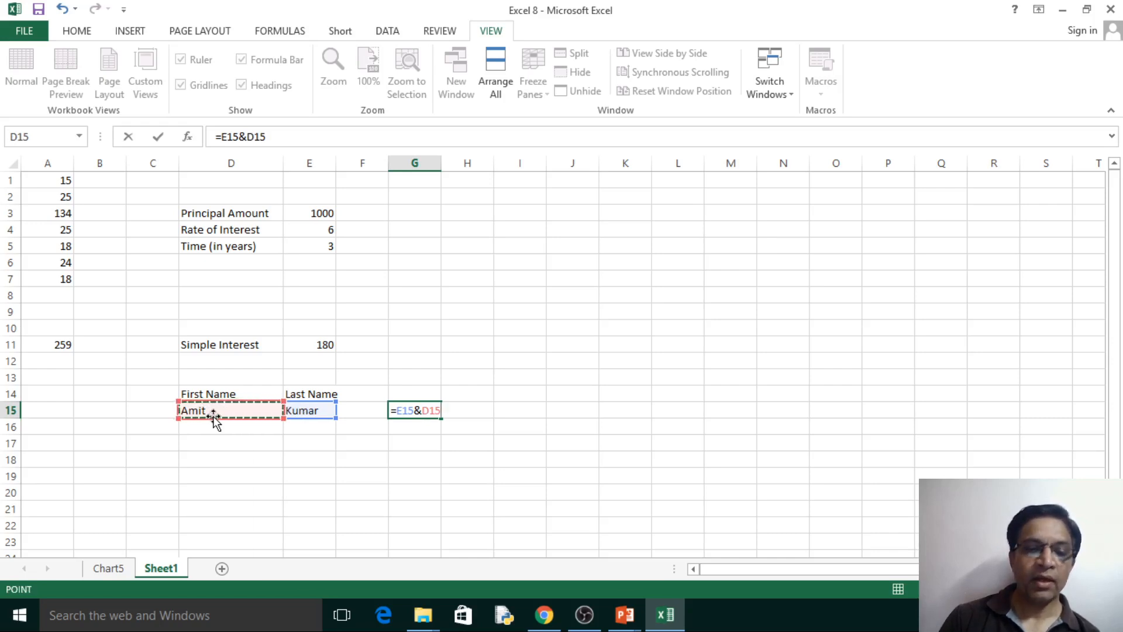
key(Return)
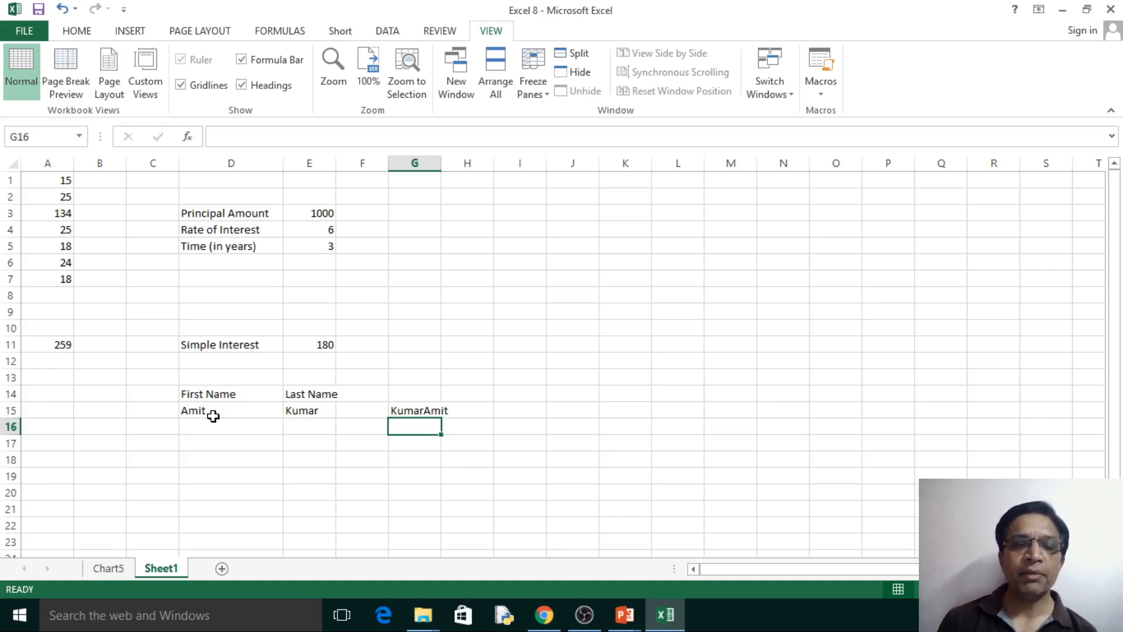
key(Up)
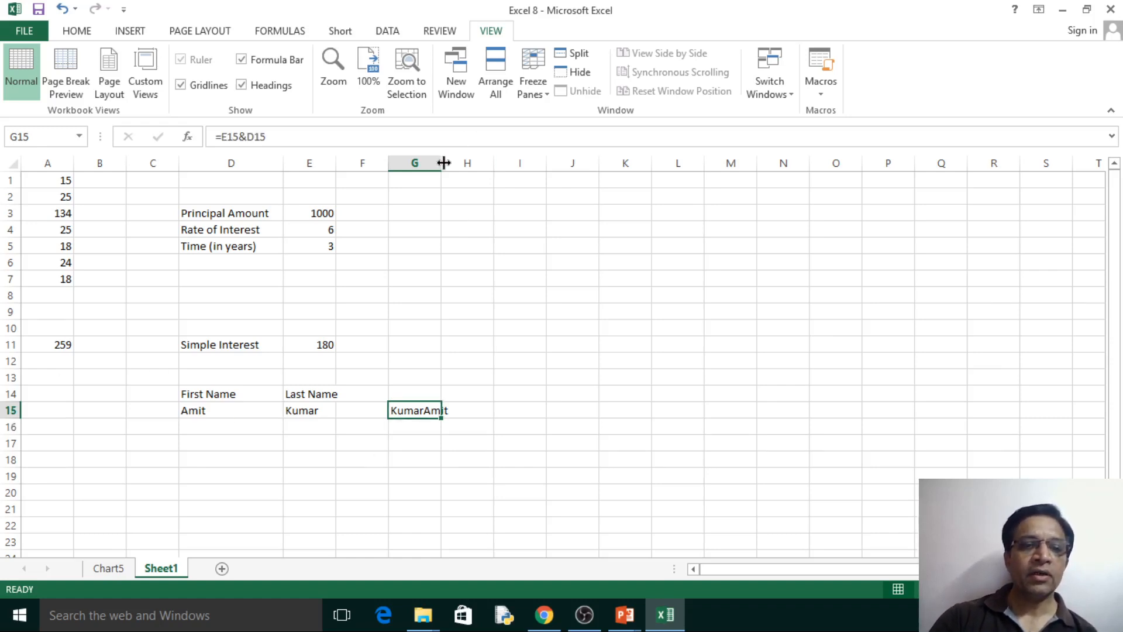
drag(444, 163, 498, 163)
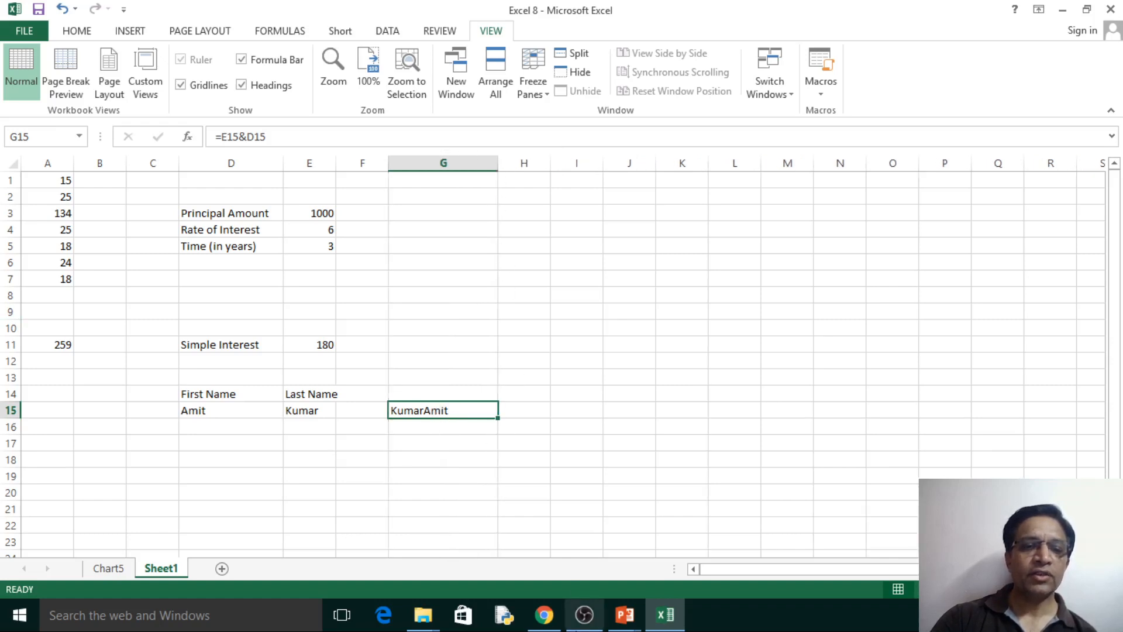
Change the formula in G15 to =E15&" "&D15 so a space separates the two names
mouse_move(573, 627)
double_click(419, 409)
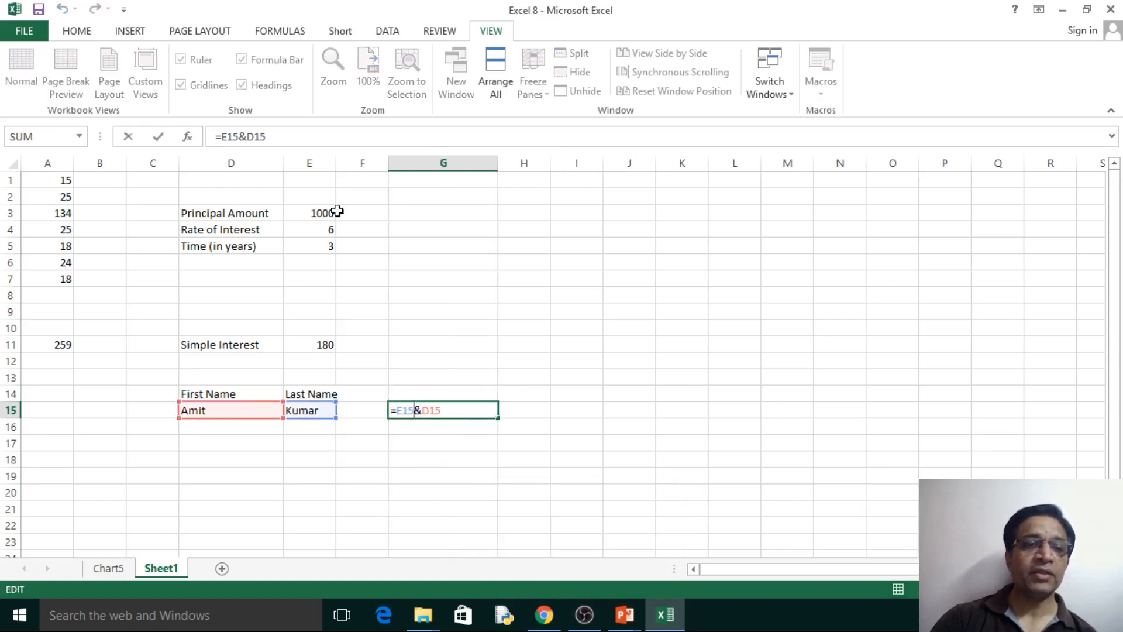
click(248, 136)
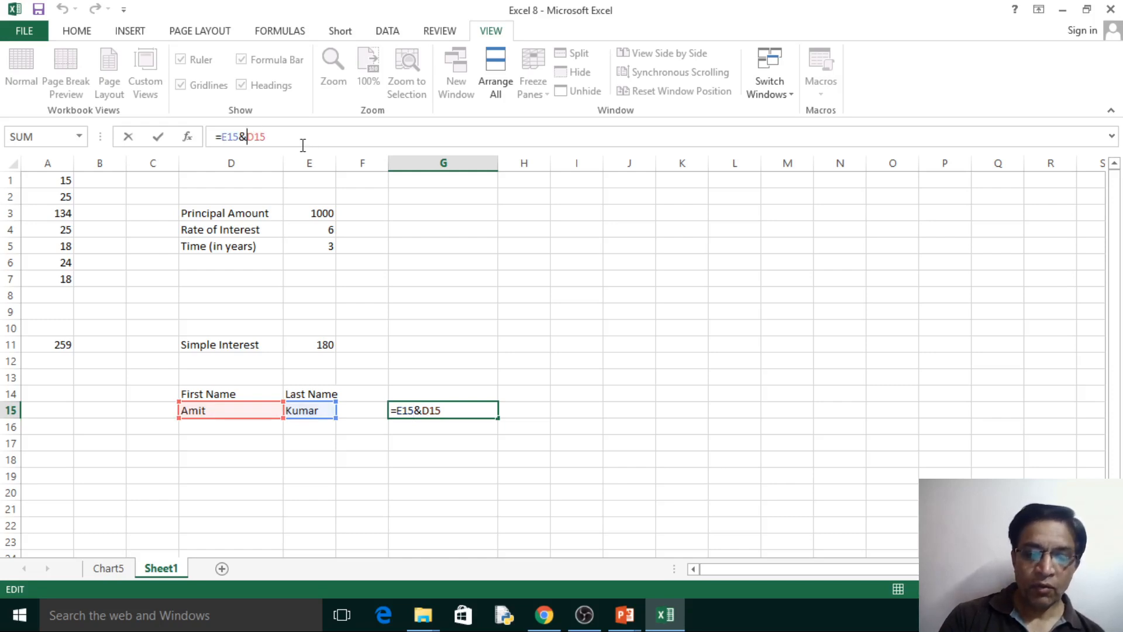
text(" ")
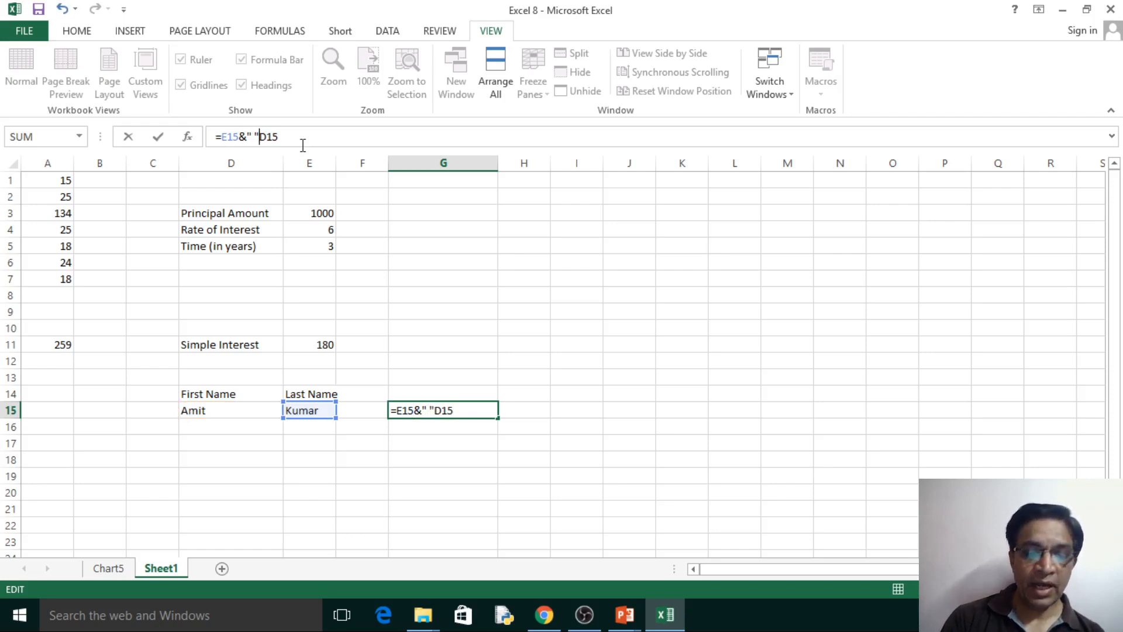
text(&)
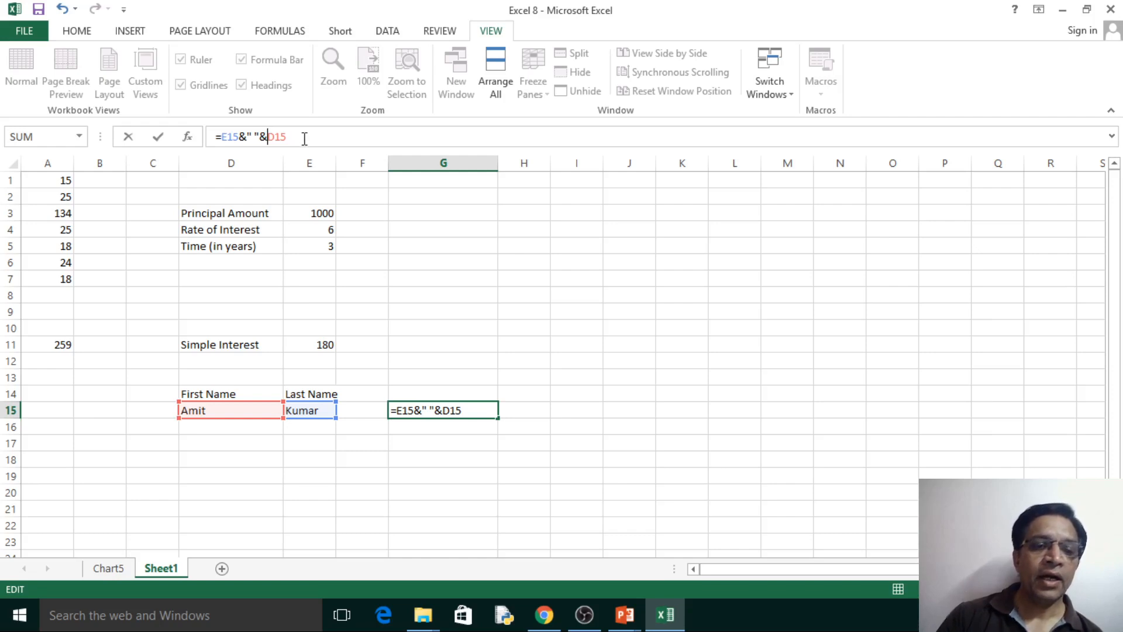
key(Return)
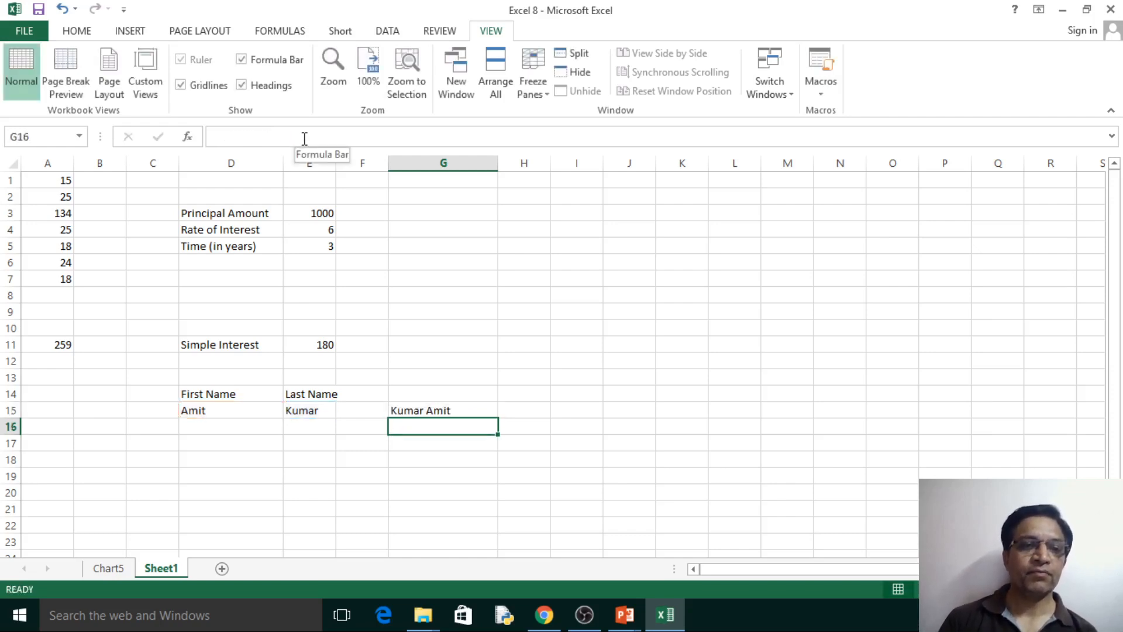
Examine the name-joining formula in cell G15, cancelling any change to it
click(431, 412)
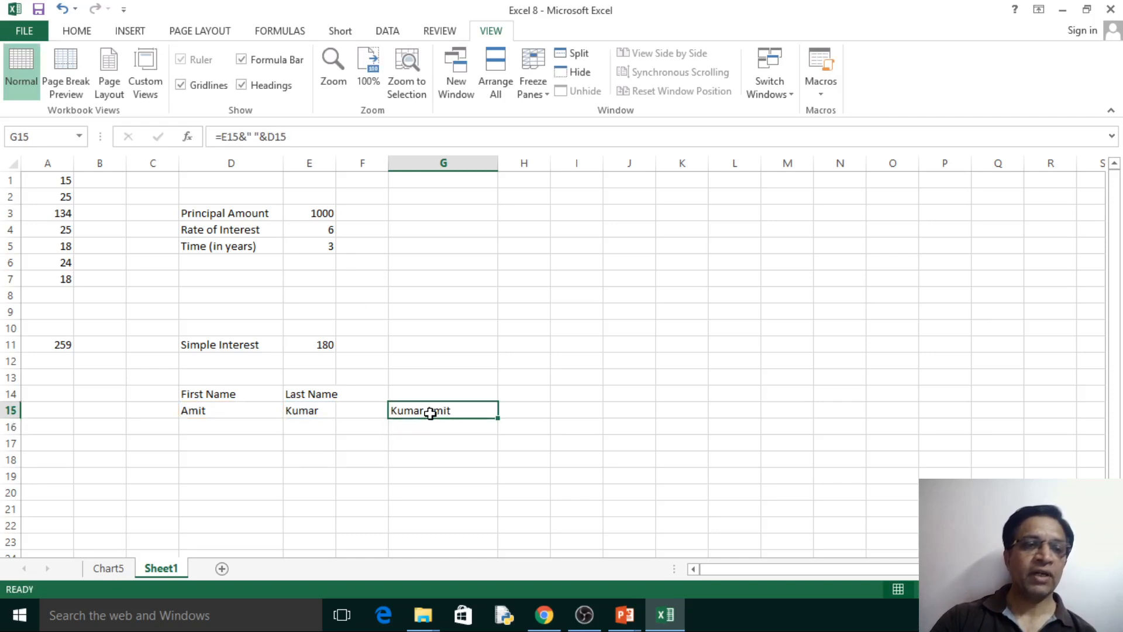
drag(285, 137, 215, 137)
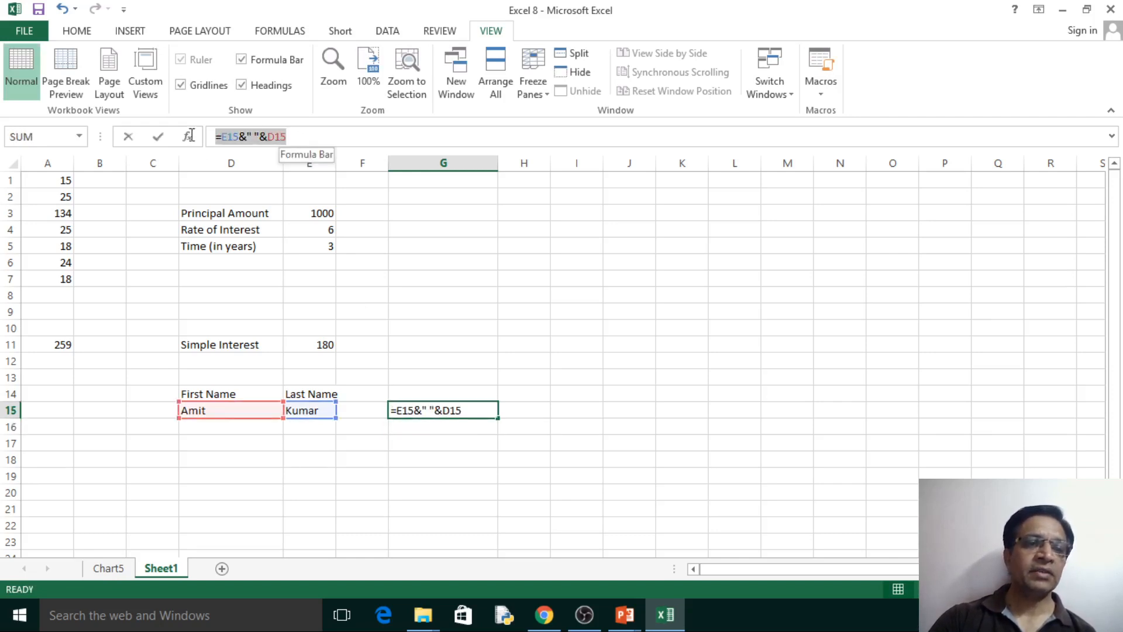
click(476, 446)
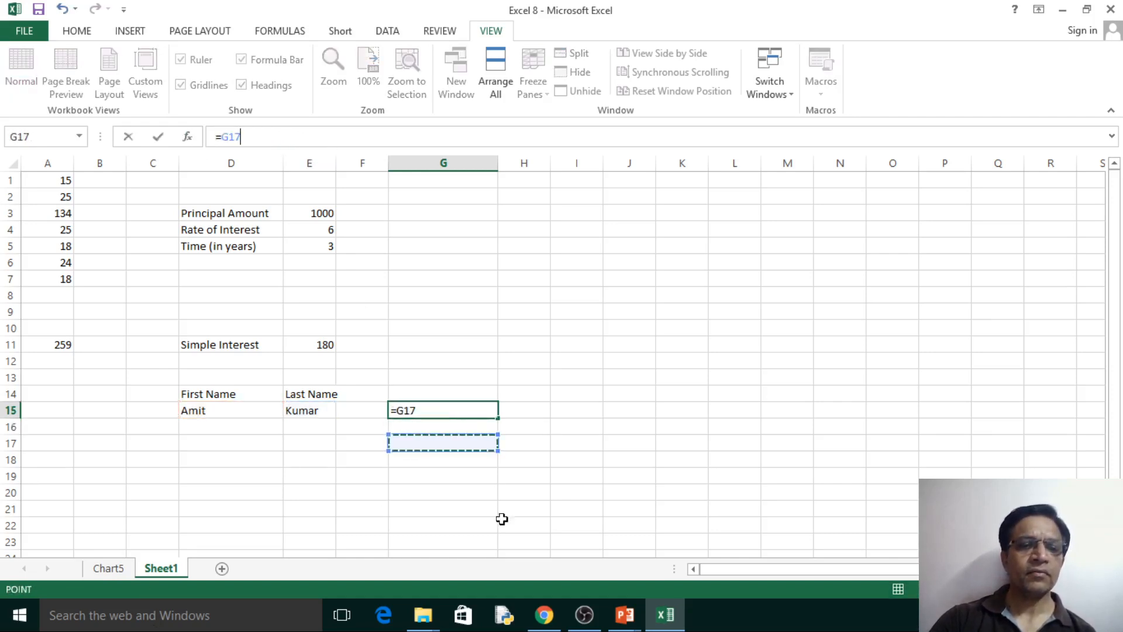
key(Escape)
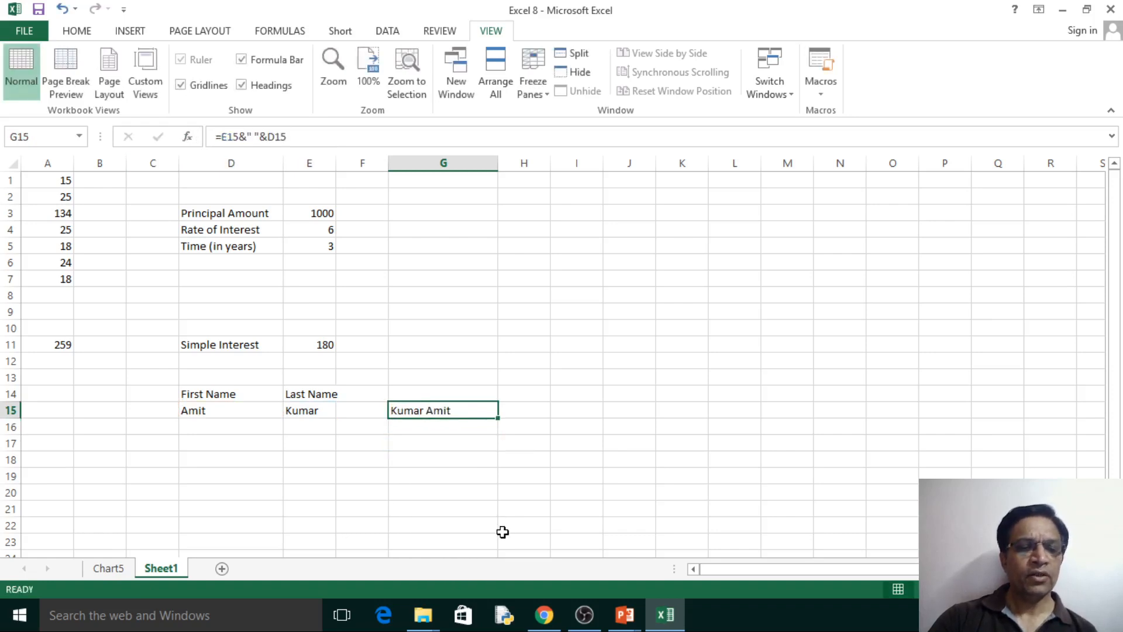
Enter the label Concatenation in cell H15 and widen column H well beyond the text
click(532, 410)
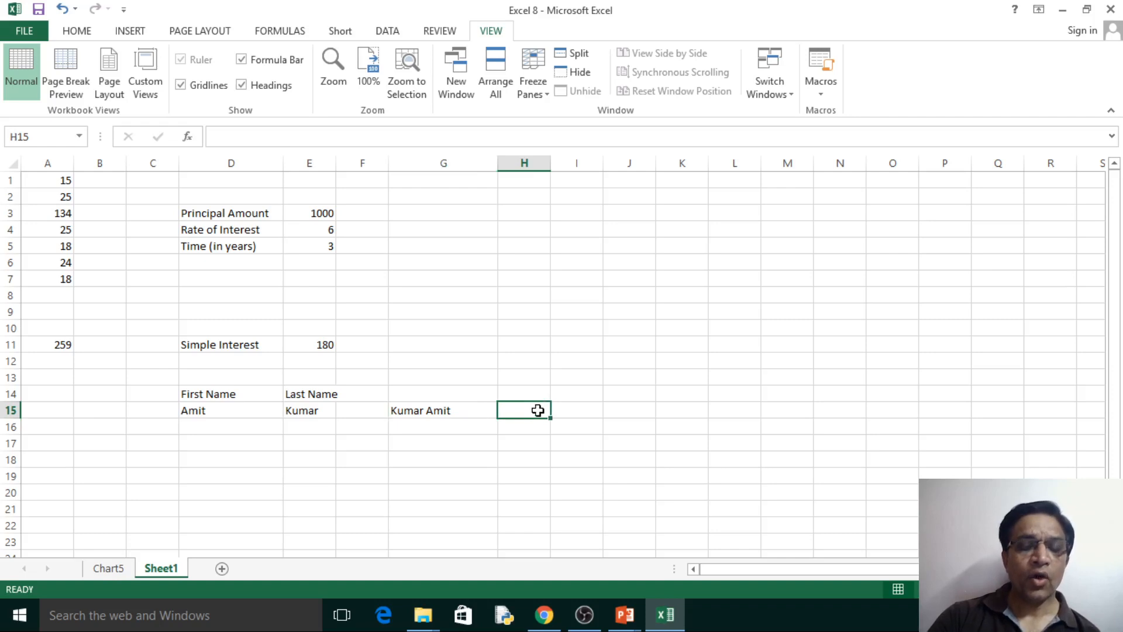
text(C)
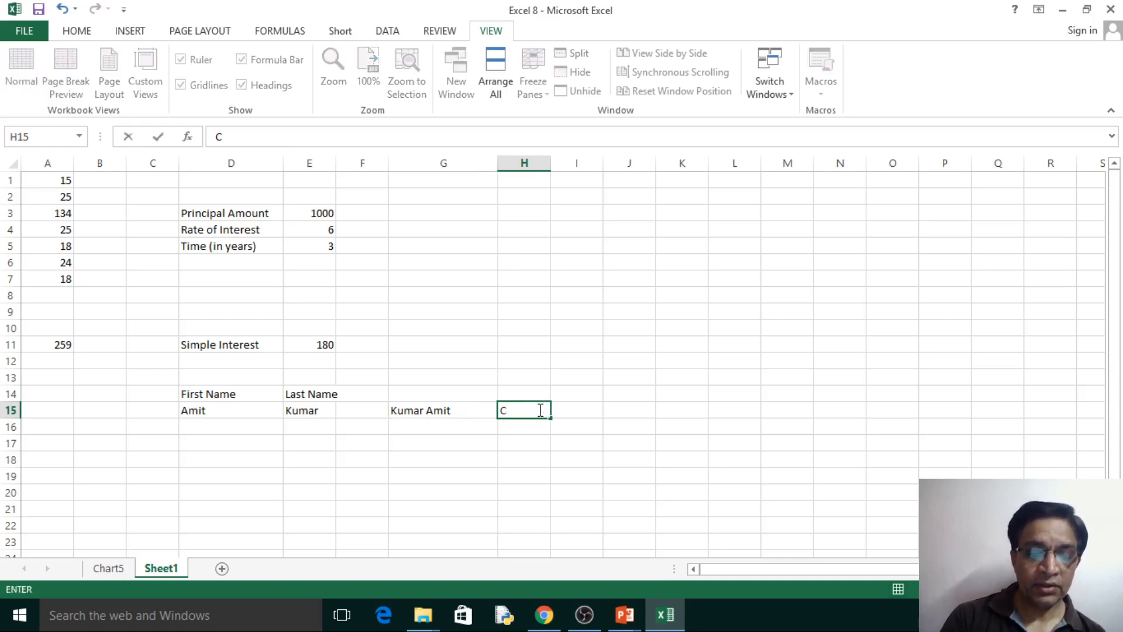
text(oncatenation)
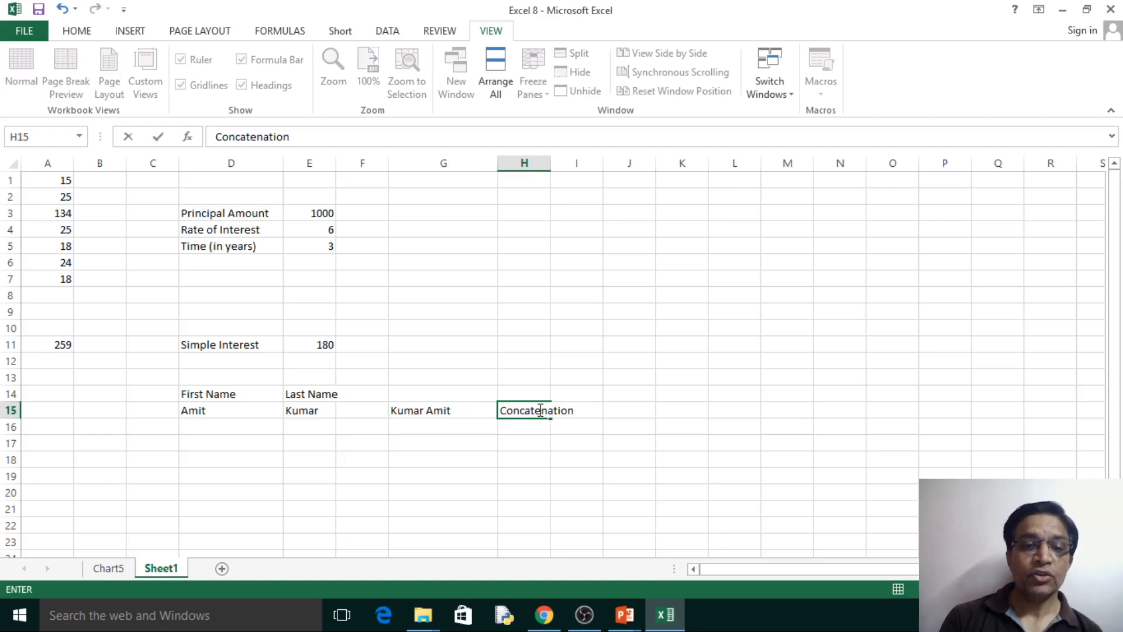
key(Return)
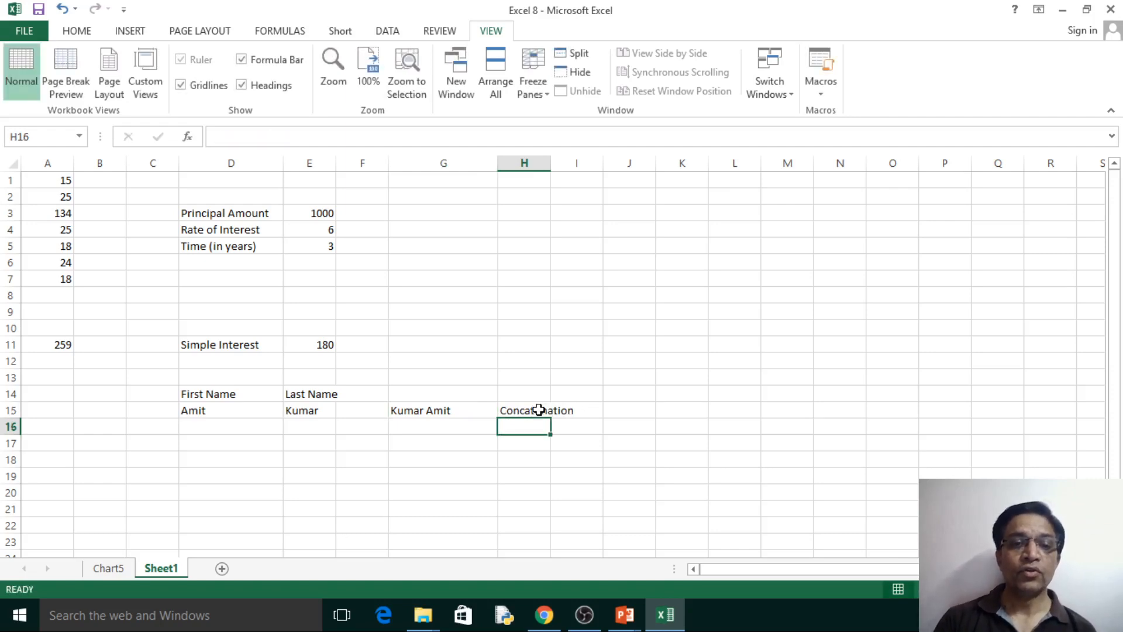
drag(550, 163, 704, 164)
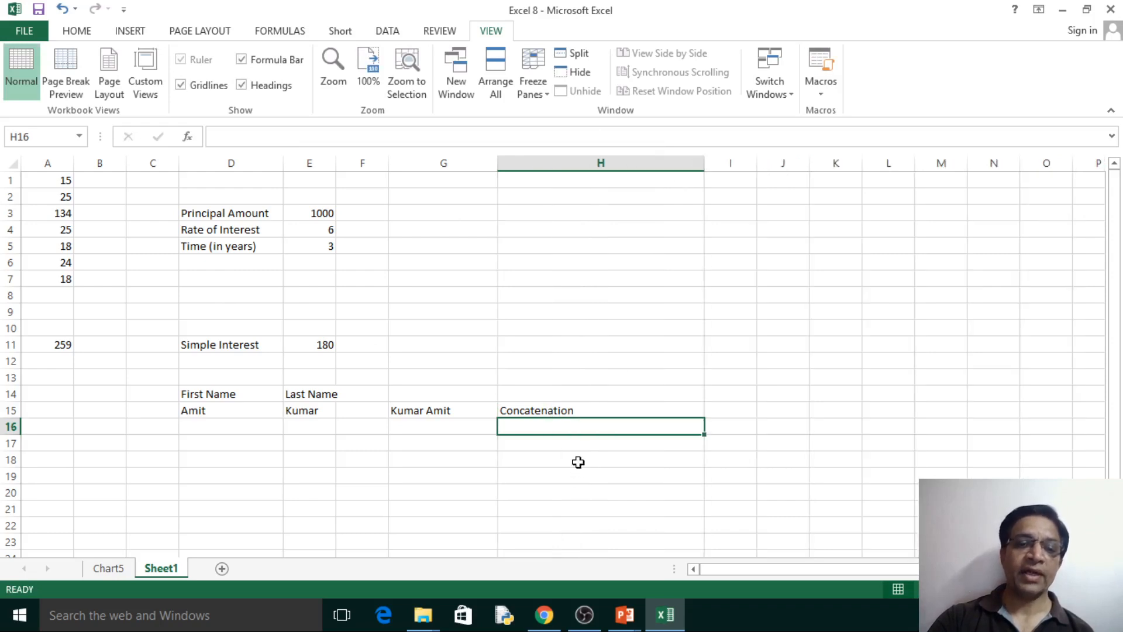
click(577, 410)
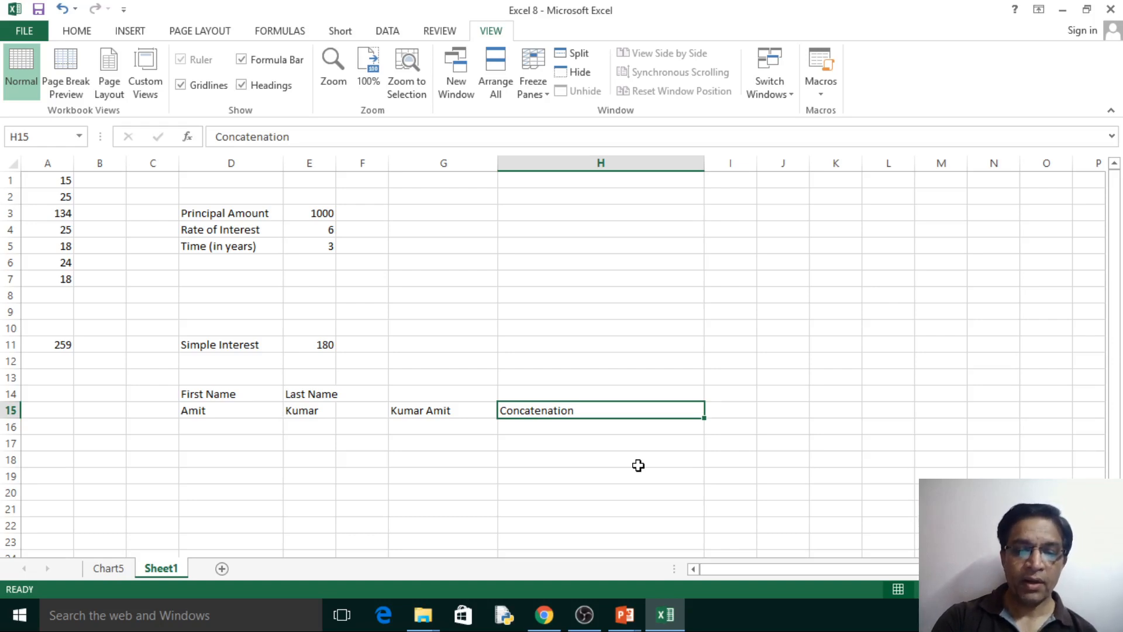
Switch to the PowerPoint slide about ranges and highlight the = sum(B1:B10) example in yellow
key(alt+Tab)
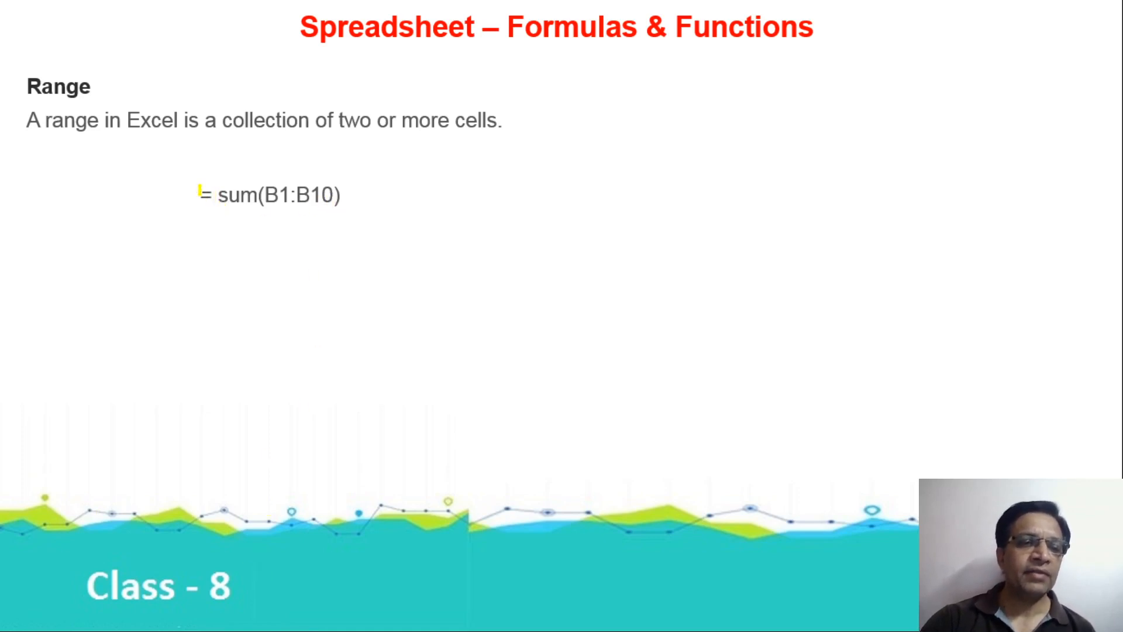
mouse_move(200, 190)
mouse_down()
mouse_move(349, 193)
mouse_move(187, 201)
mouse_up()
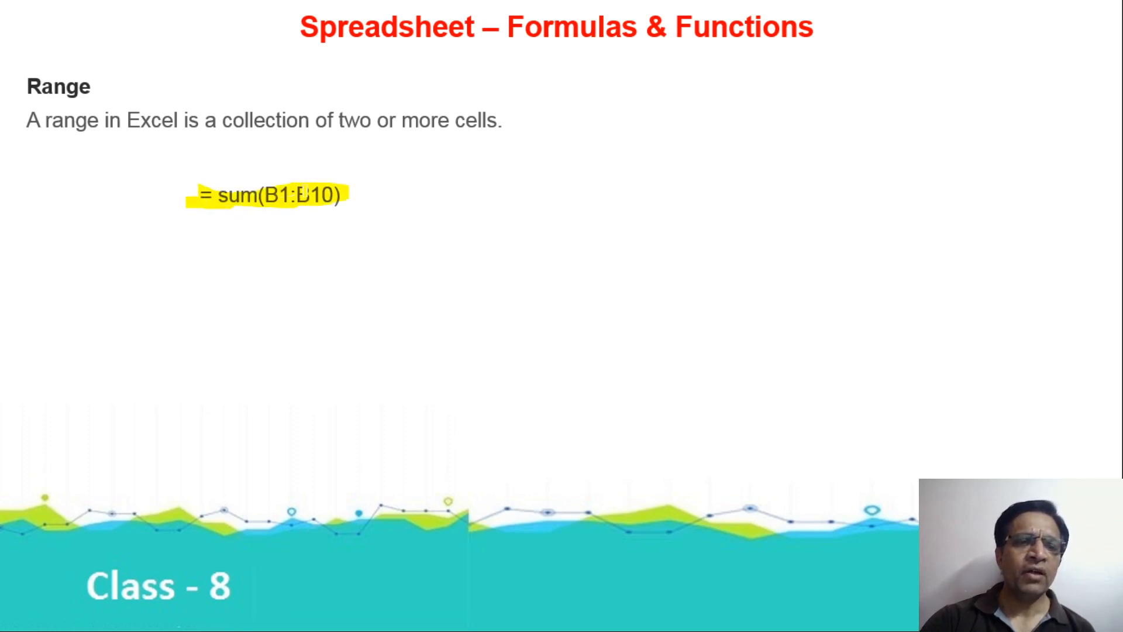
mouse_move(331, 198)
mouse_down()
mouse_move(332, 212)
mouse_move(247, 206)
mouse_up()
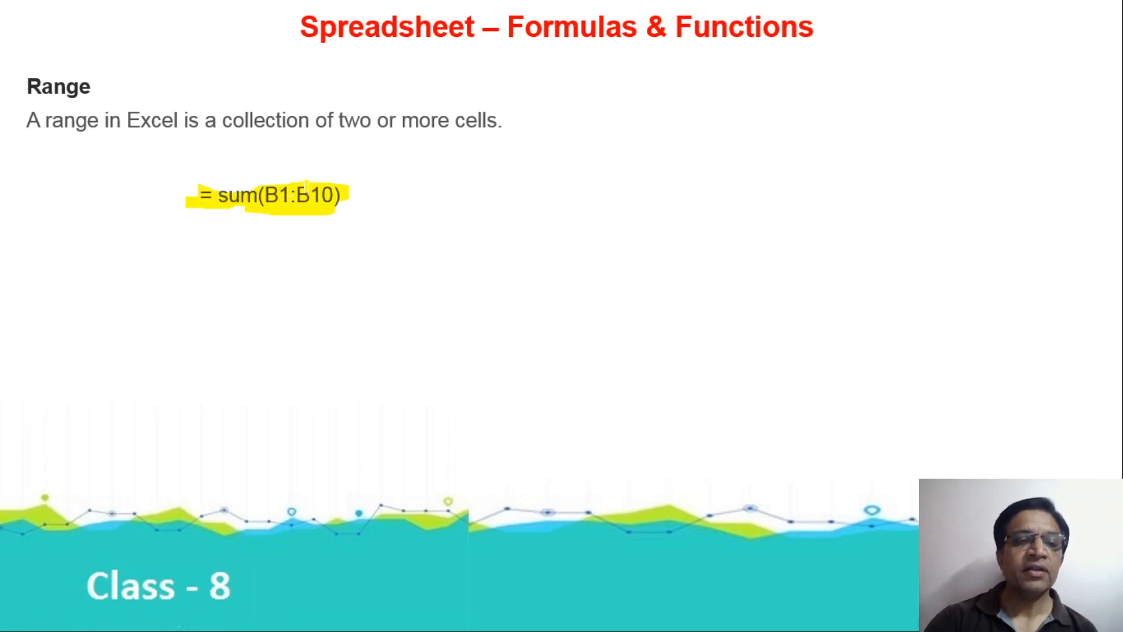
Switch to the Excel workbook and examine the cell-by-cell addition formula in cell A11
key(alt+Tab)
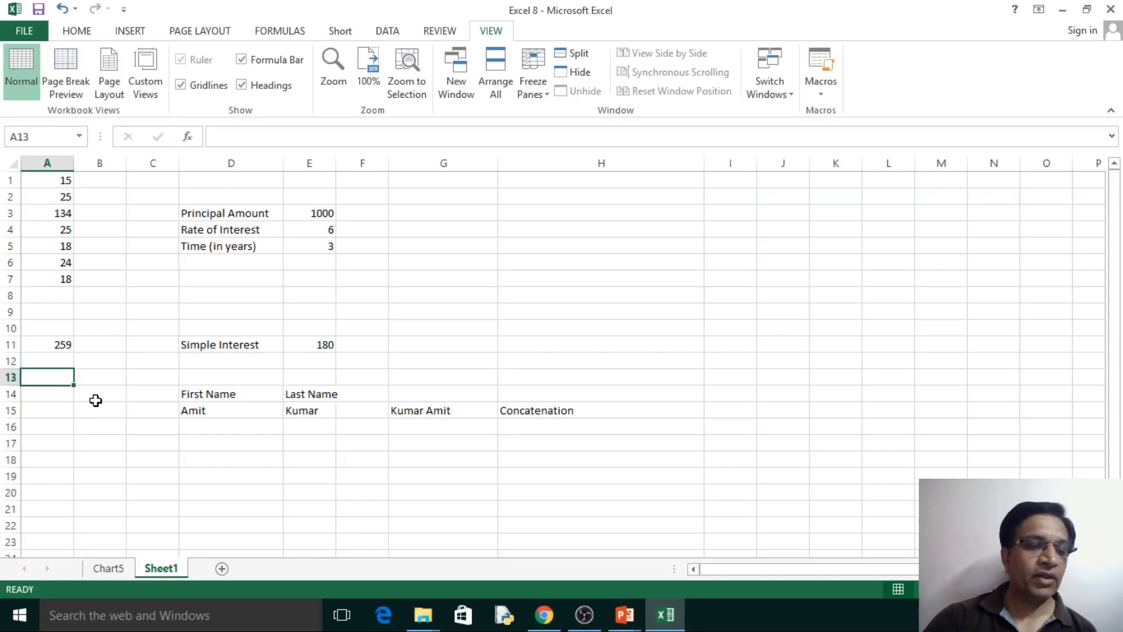
click(66, 405)
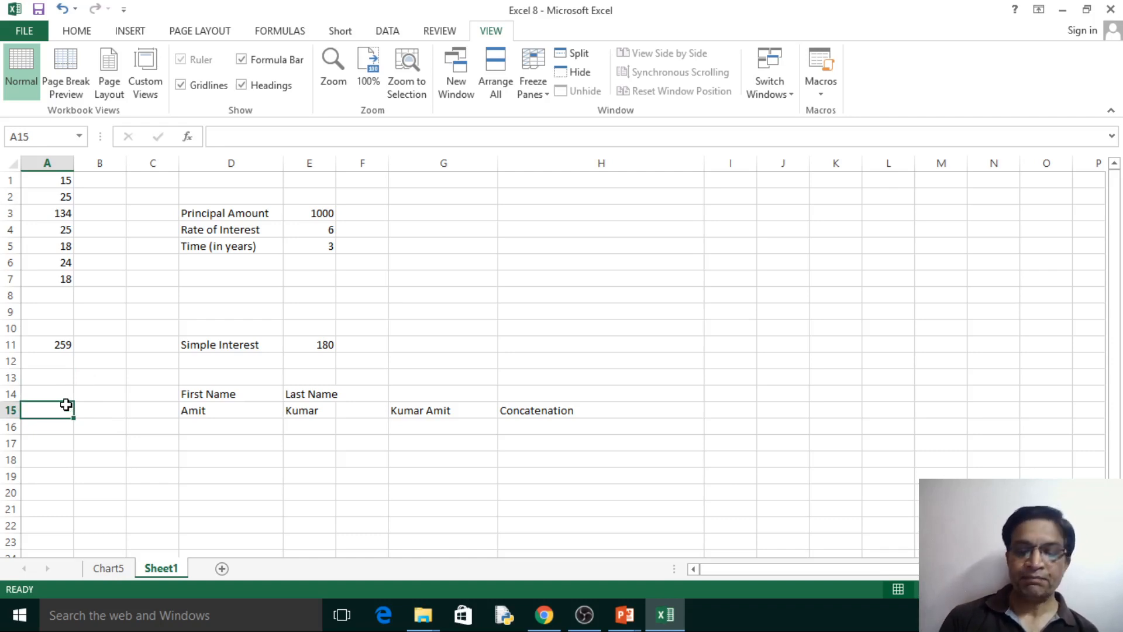
key(Up)
key(Up)
key(Up)
key(Up)
key(Down)
key(Down)
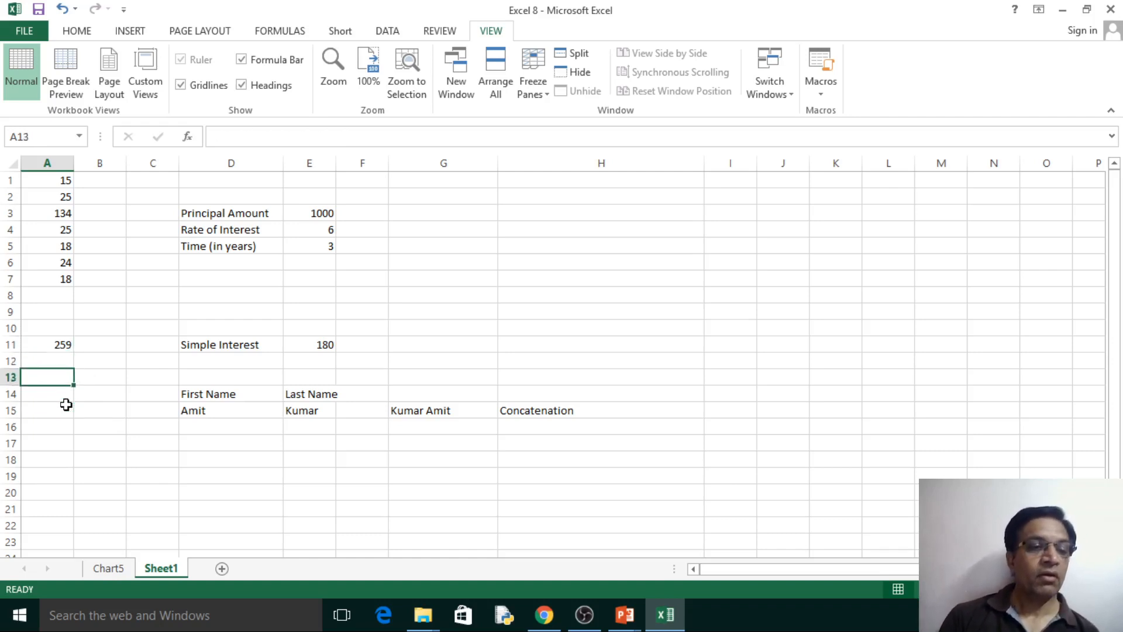
key(Up)
key(Up)
key(Up)
key(Down)
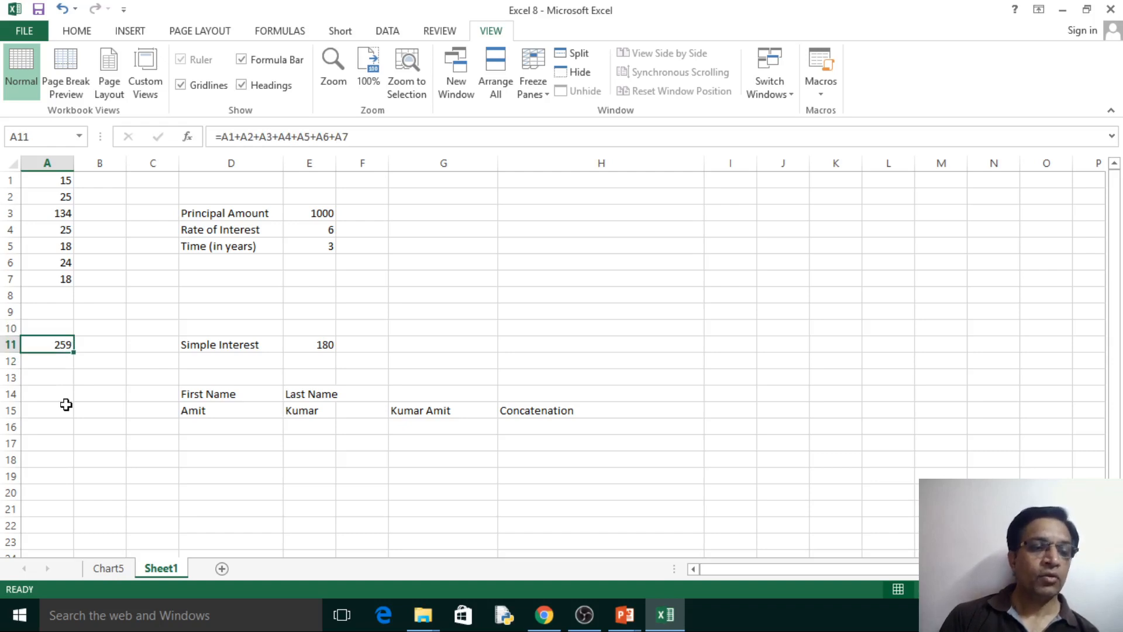
key(Down)
key(Down)
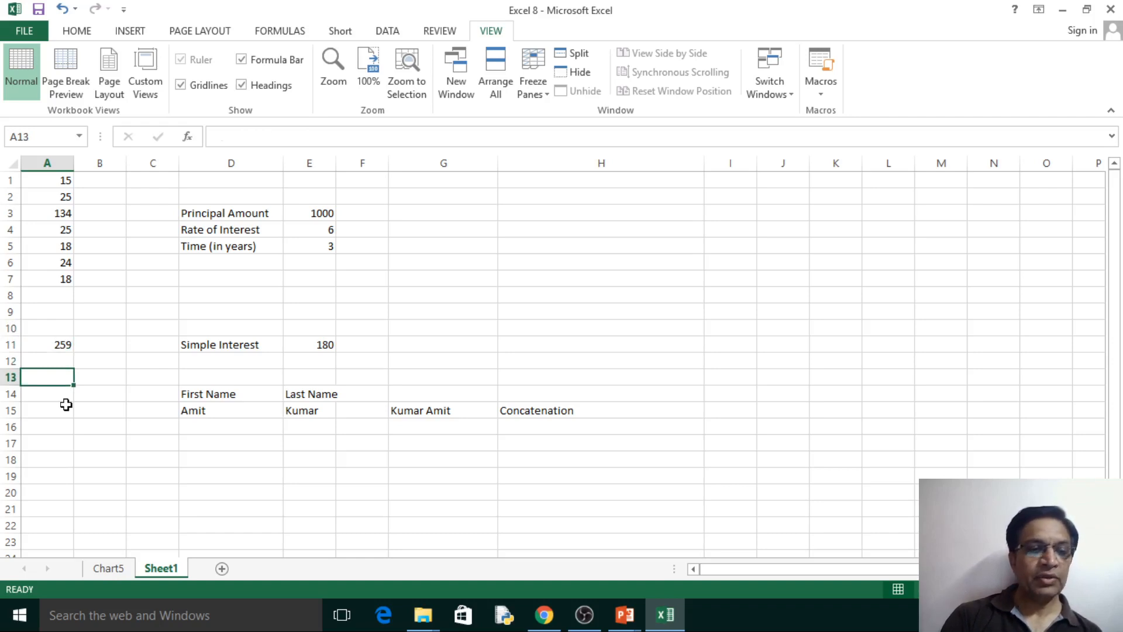
Enter =sum(A1:A7) in cell A13, picking the range A1 to A7 on the sheet, and review the formula
text(=)
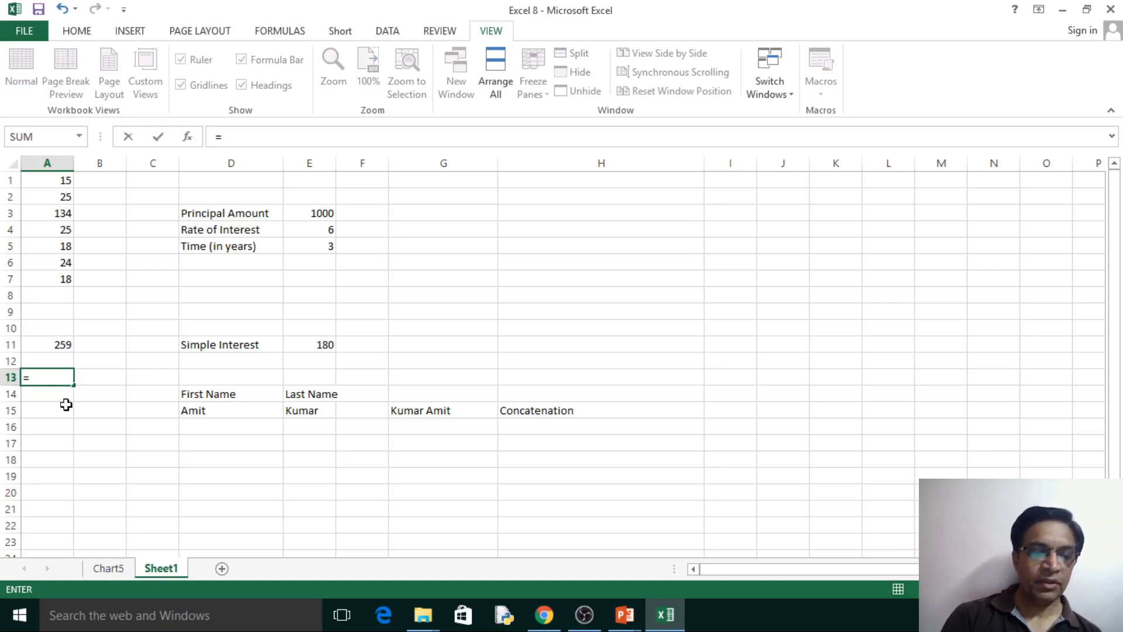
text(sum)
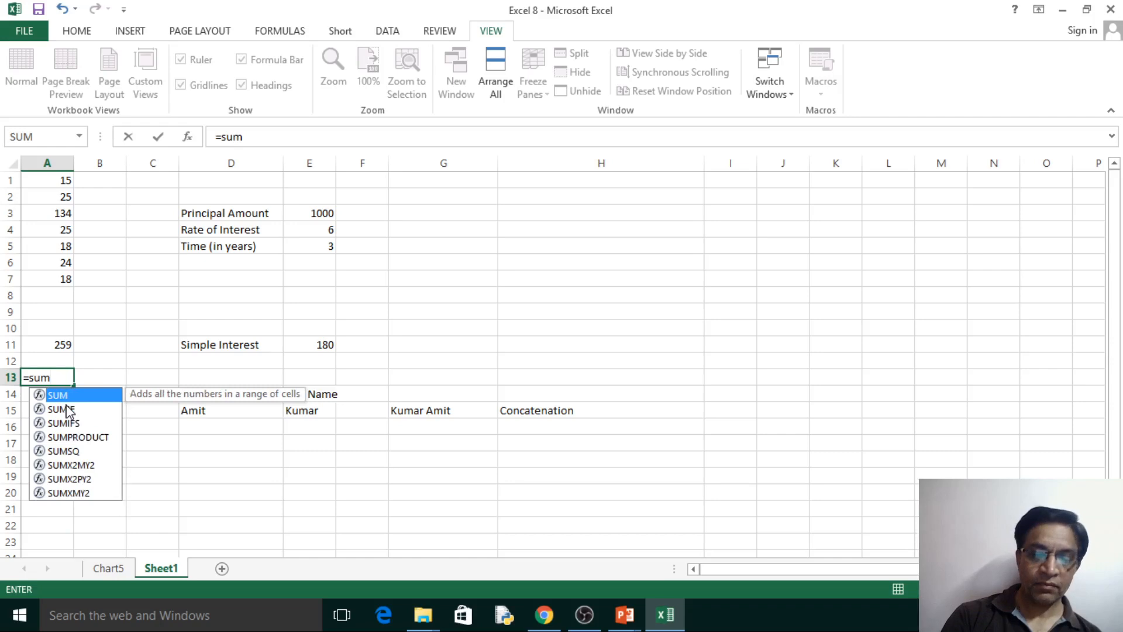
text(()
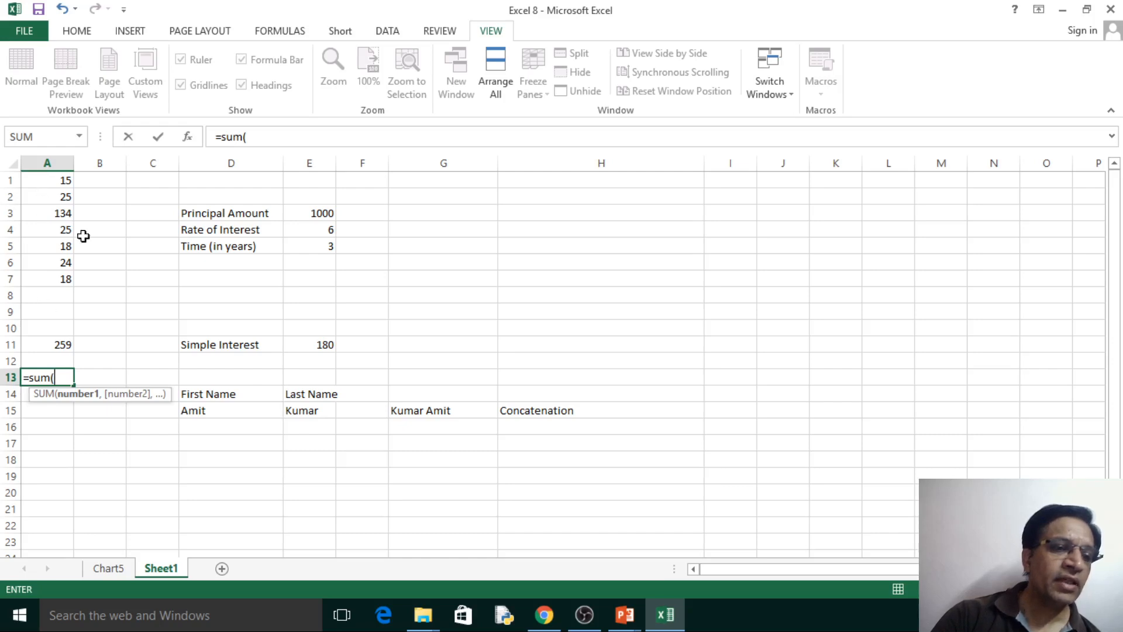
click(50, 181)
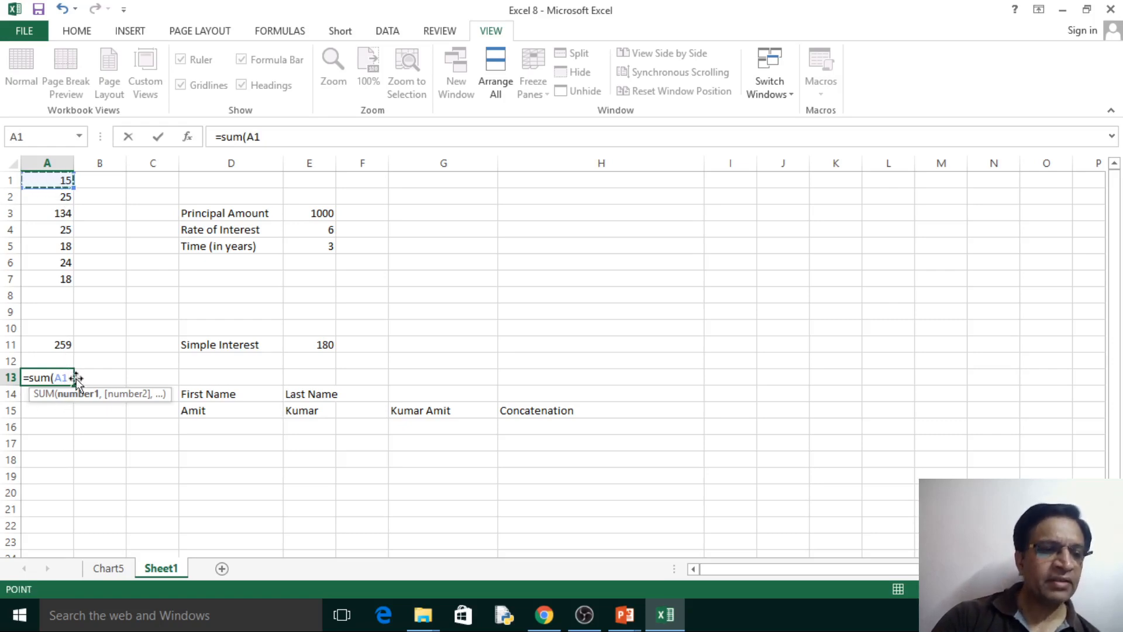
shift+click(57, 282)
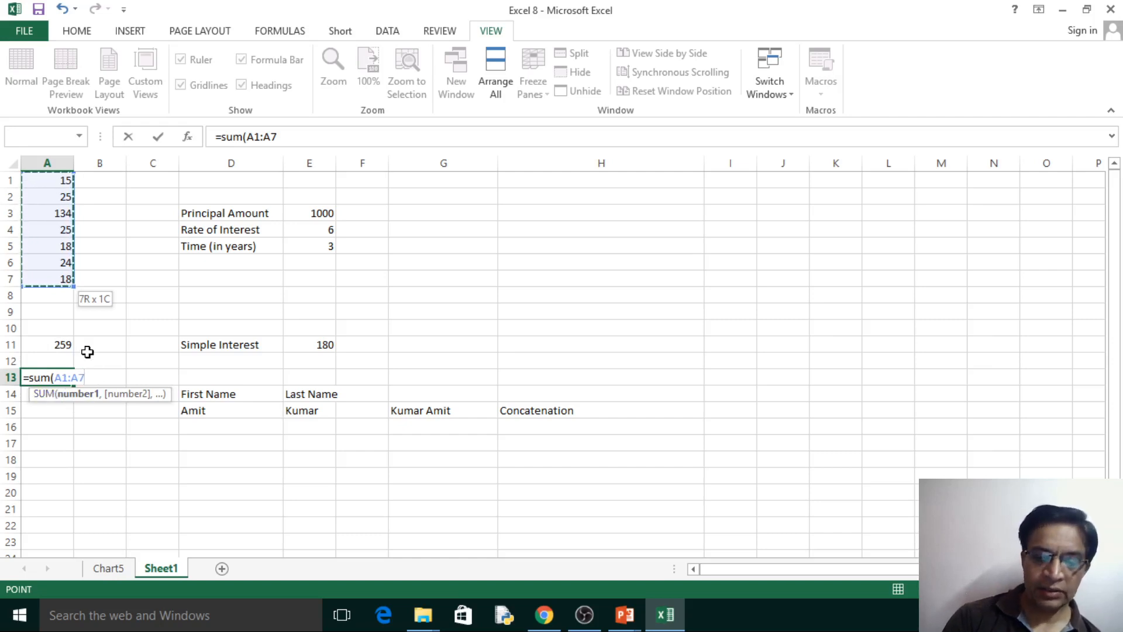
text())
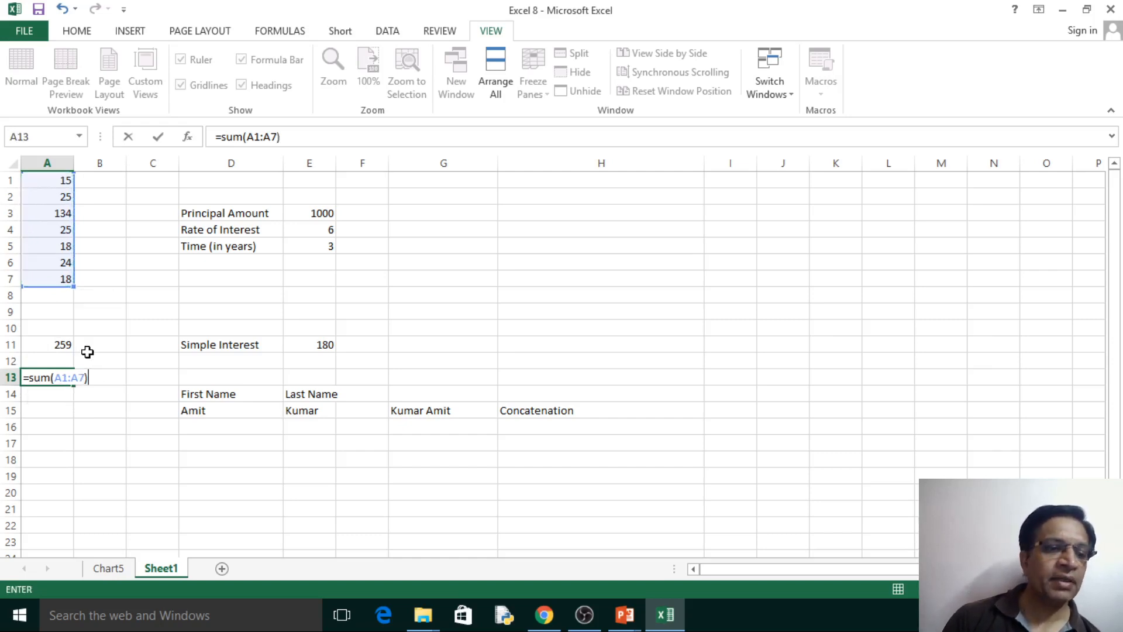
key(Return)
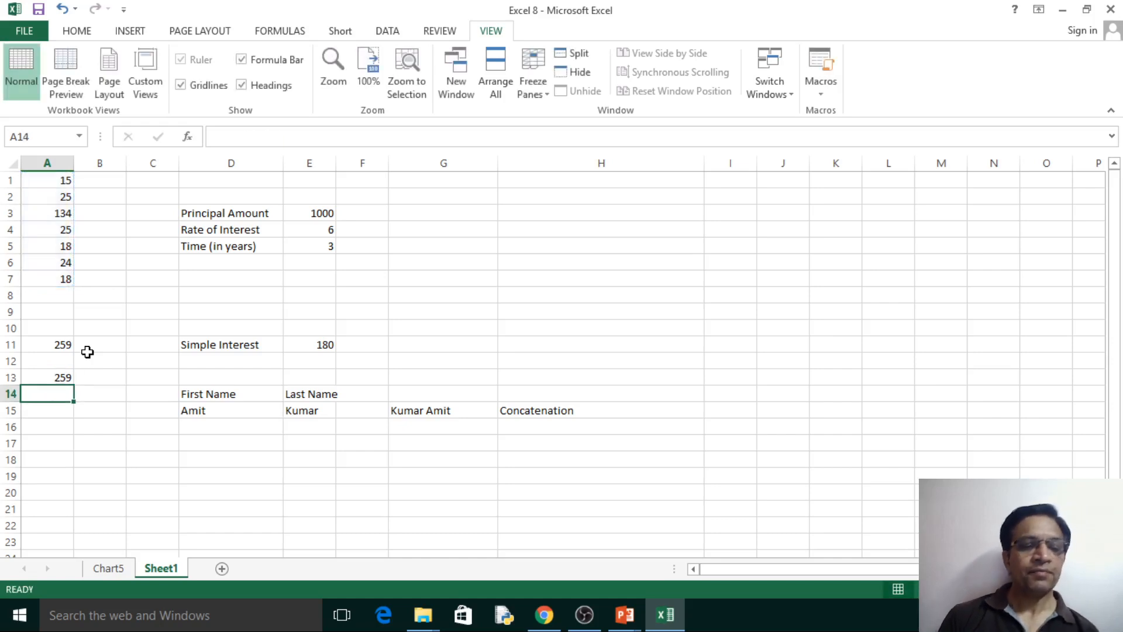
key(Up)
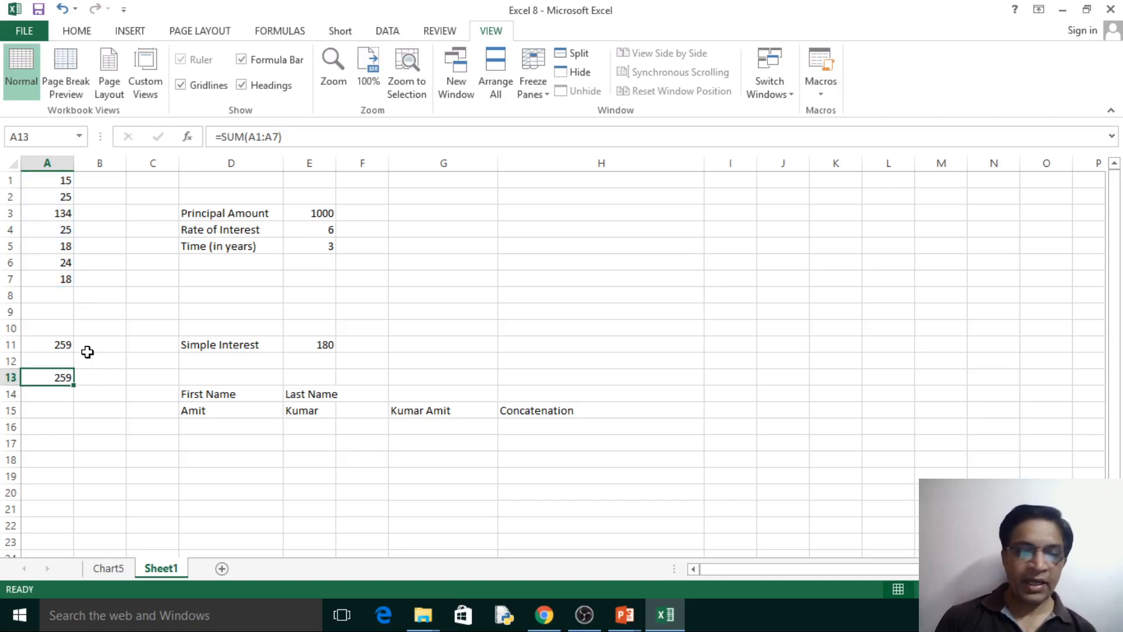
Enter the formula =sum(a1:a7) in cell B13, writing the range reference out by hand
key(Down)
key(Down)
key(Down)
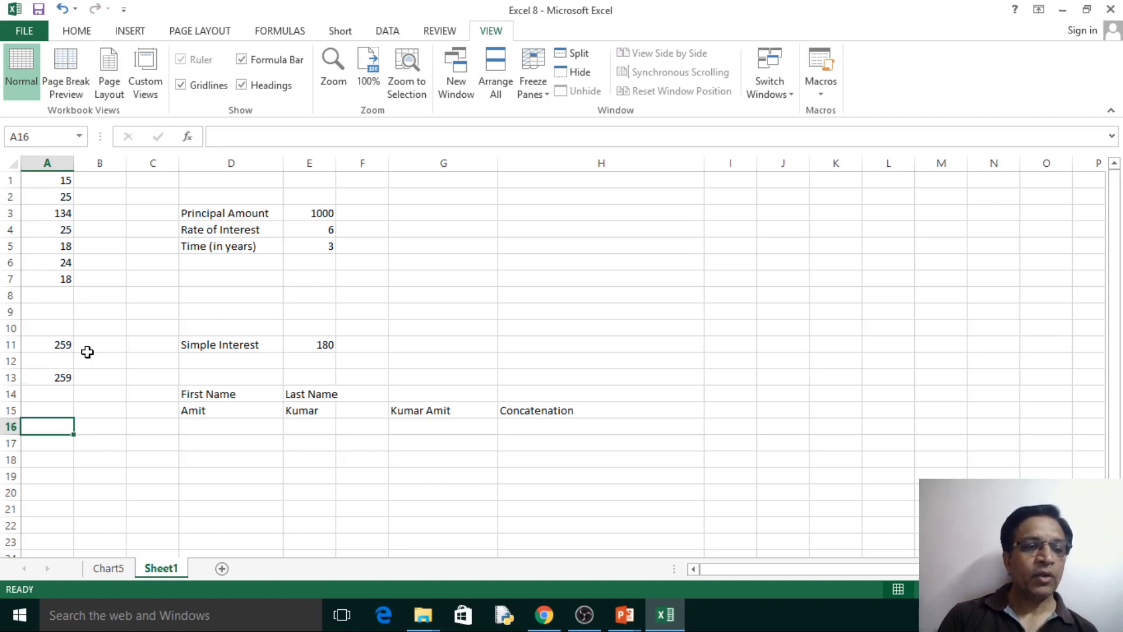
key(Up)
key(Up)
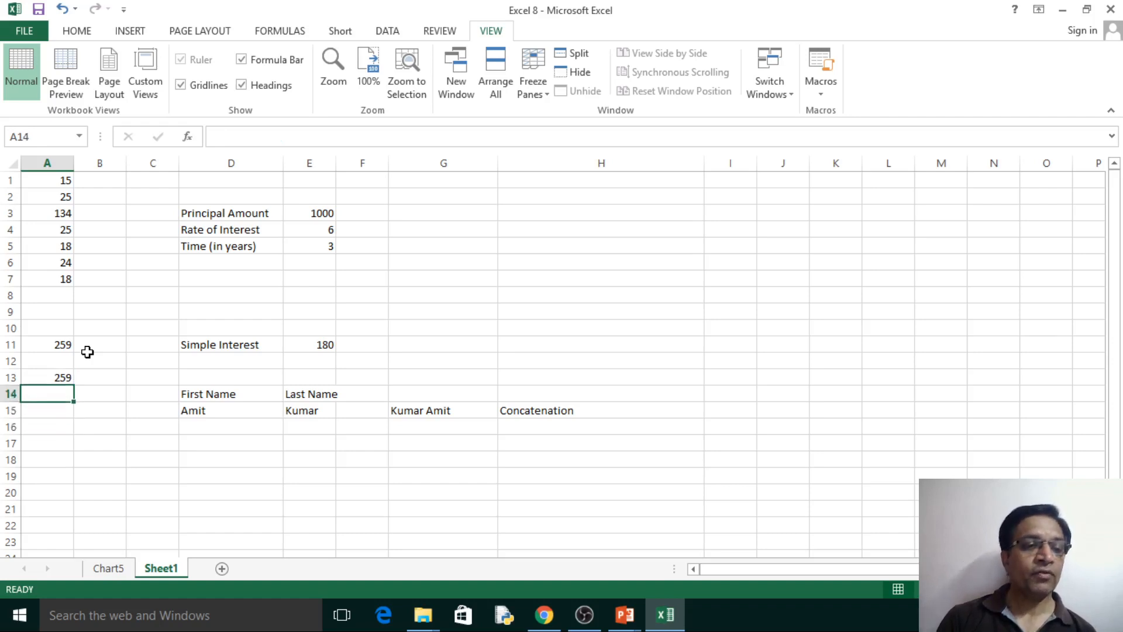
key(Right)
key(Up)
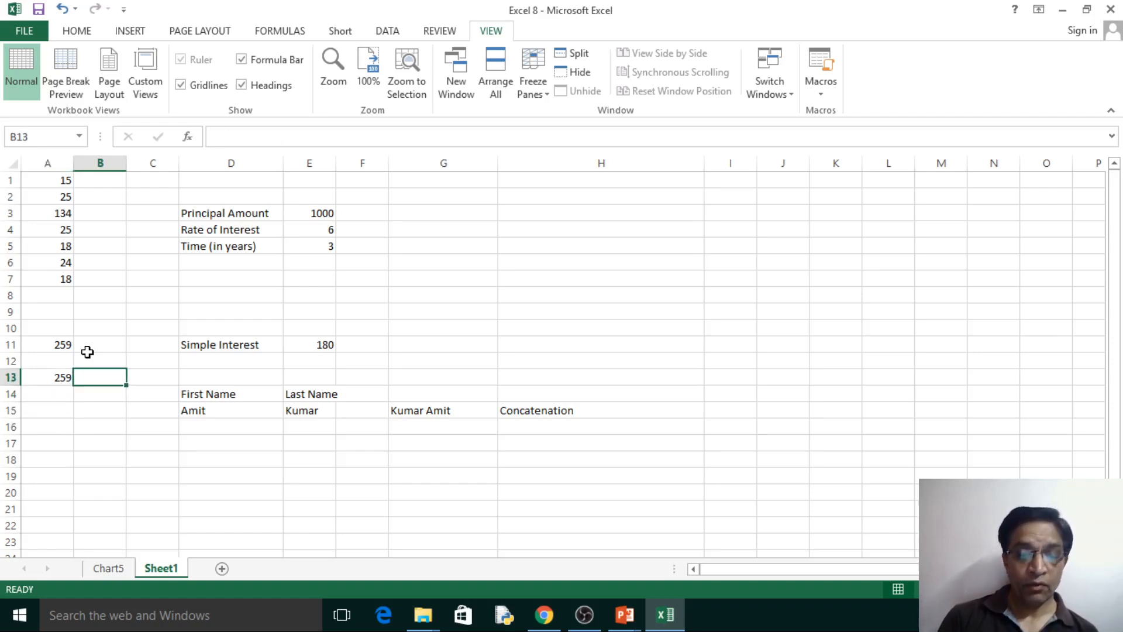
text(=)
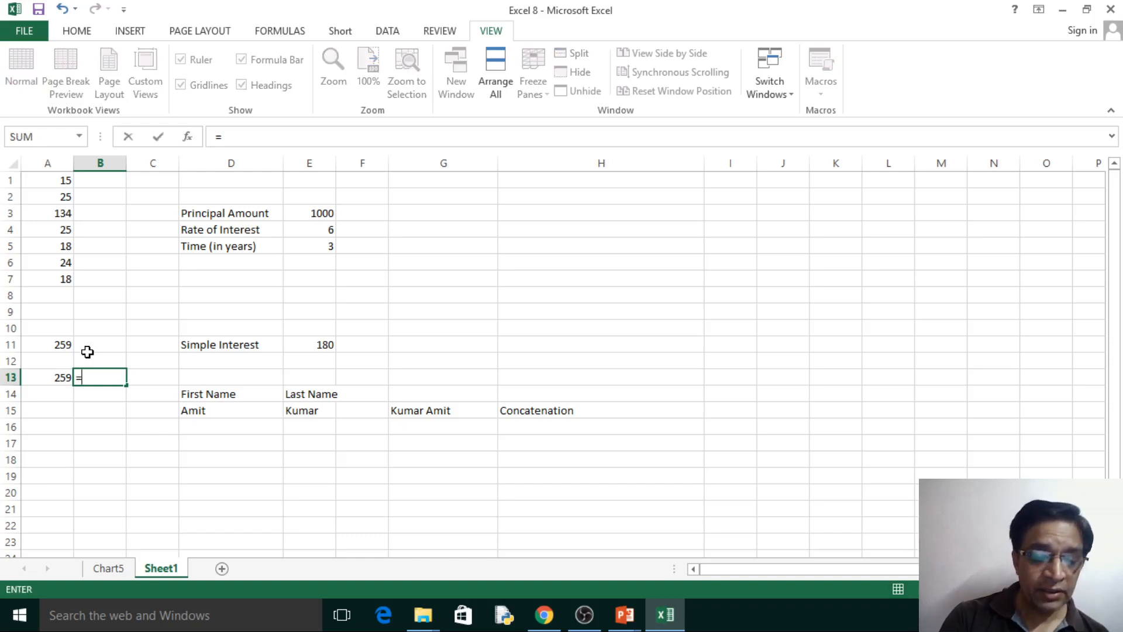
text(sum)
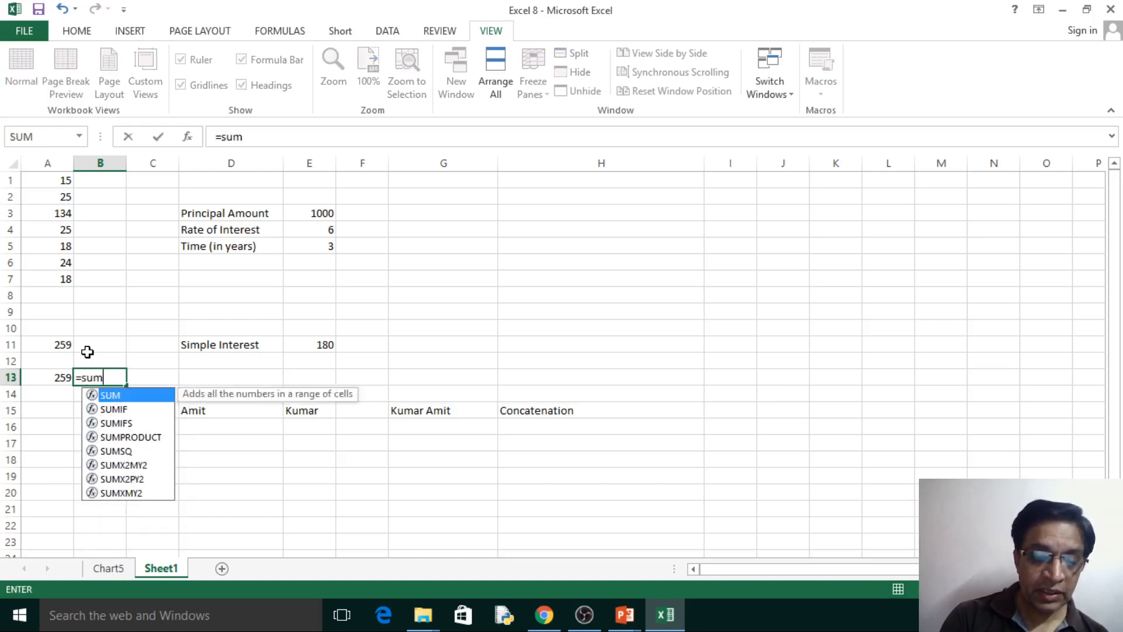
text((a1)
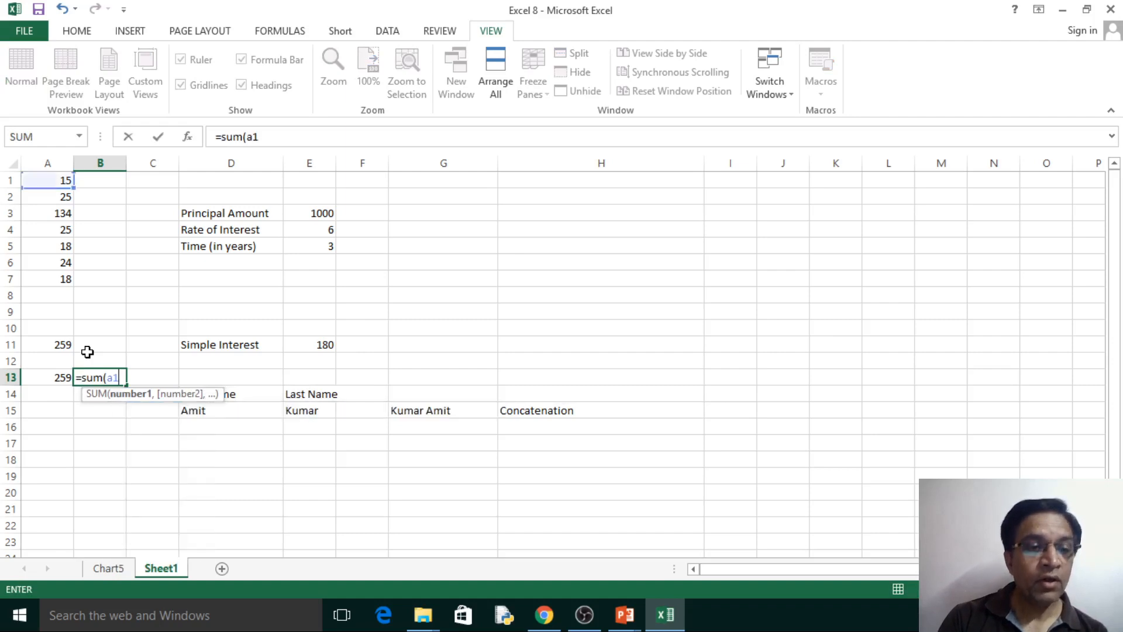
text(:)
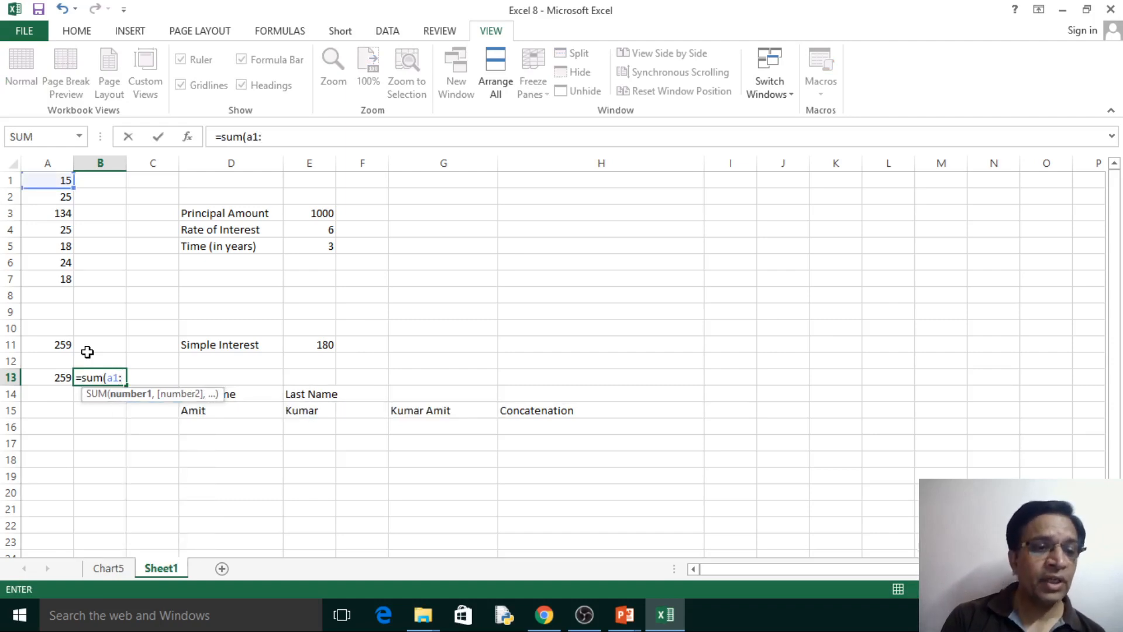
text(a7))
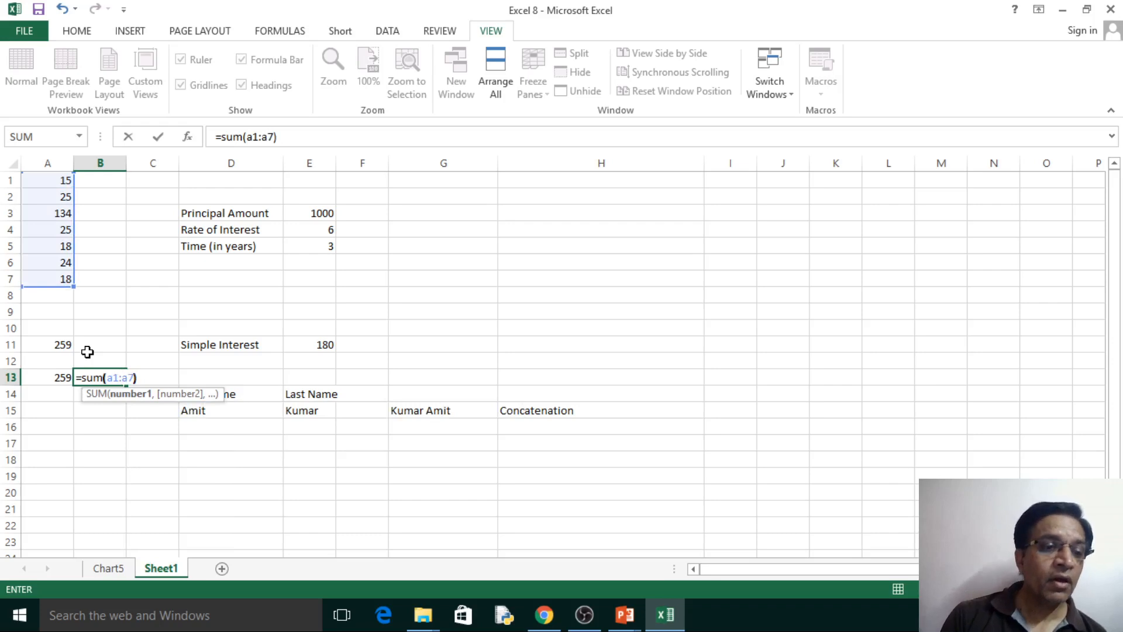
key(Return)
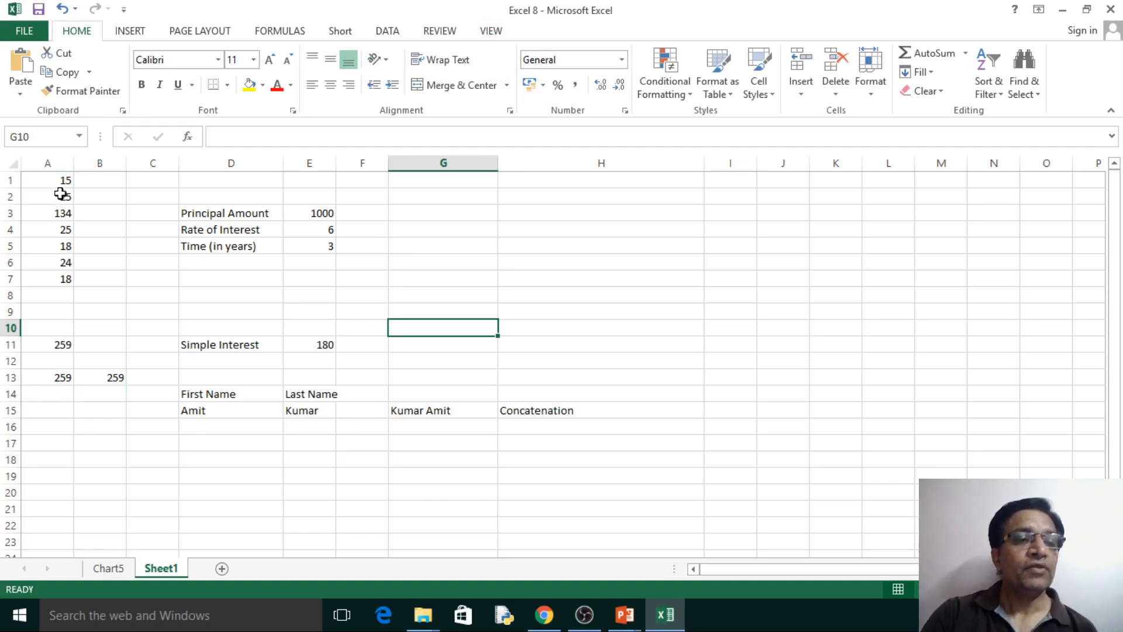
Define the name list1 for the range A1:A7 with Workbook scope
drag(58, 183, 48, 286)
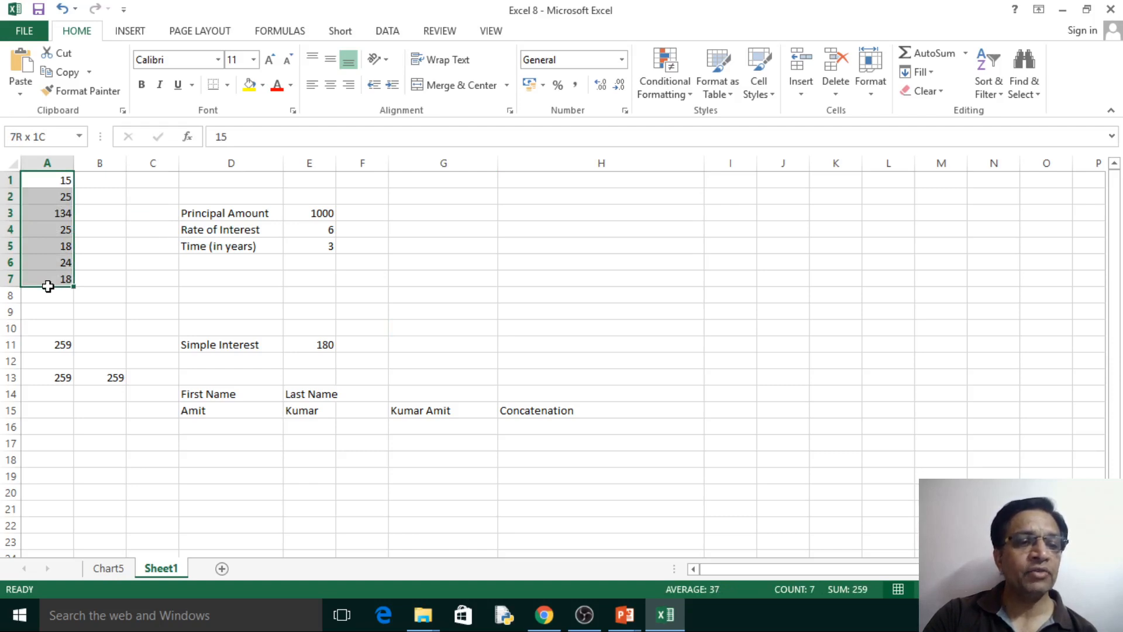
drag(48, 286, 47, 286)
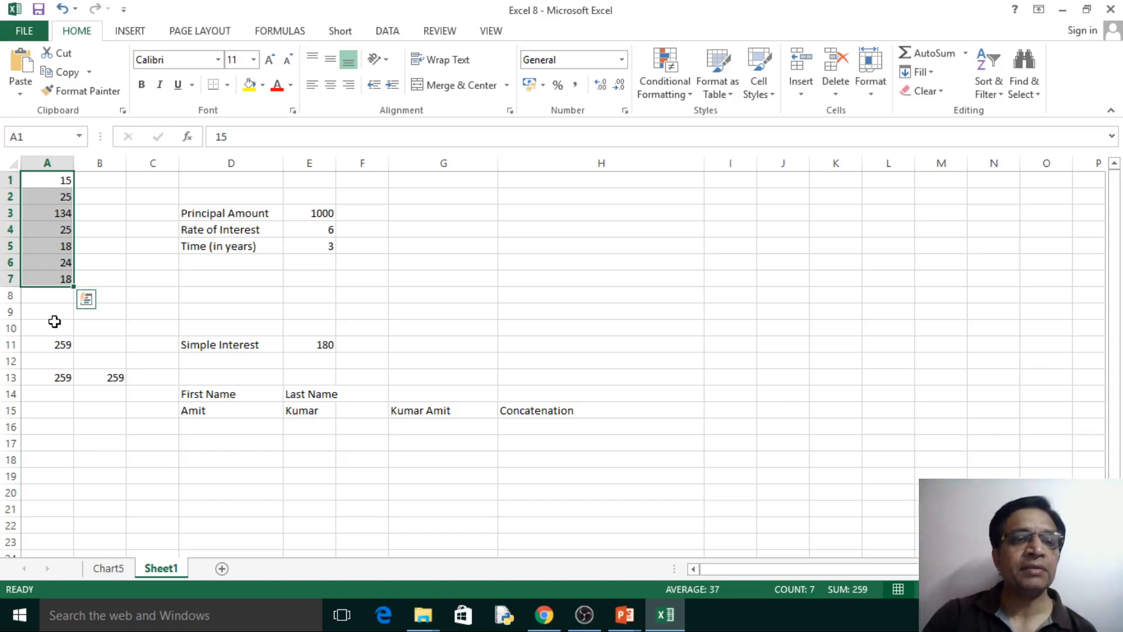
click(279, 32)
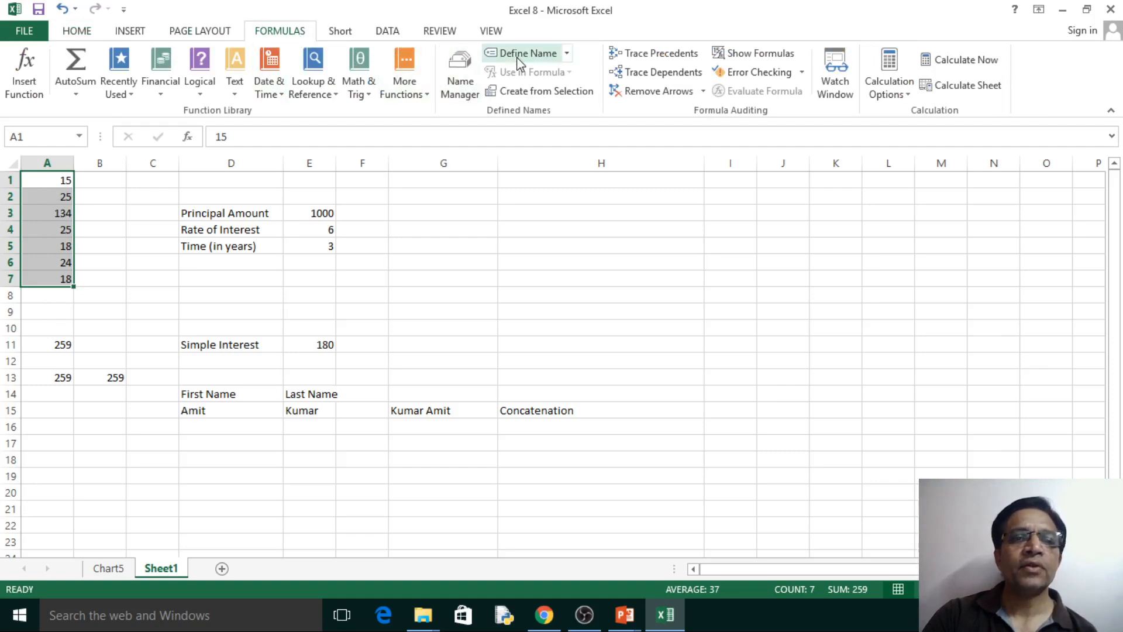
click(568, 56)
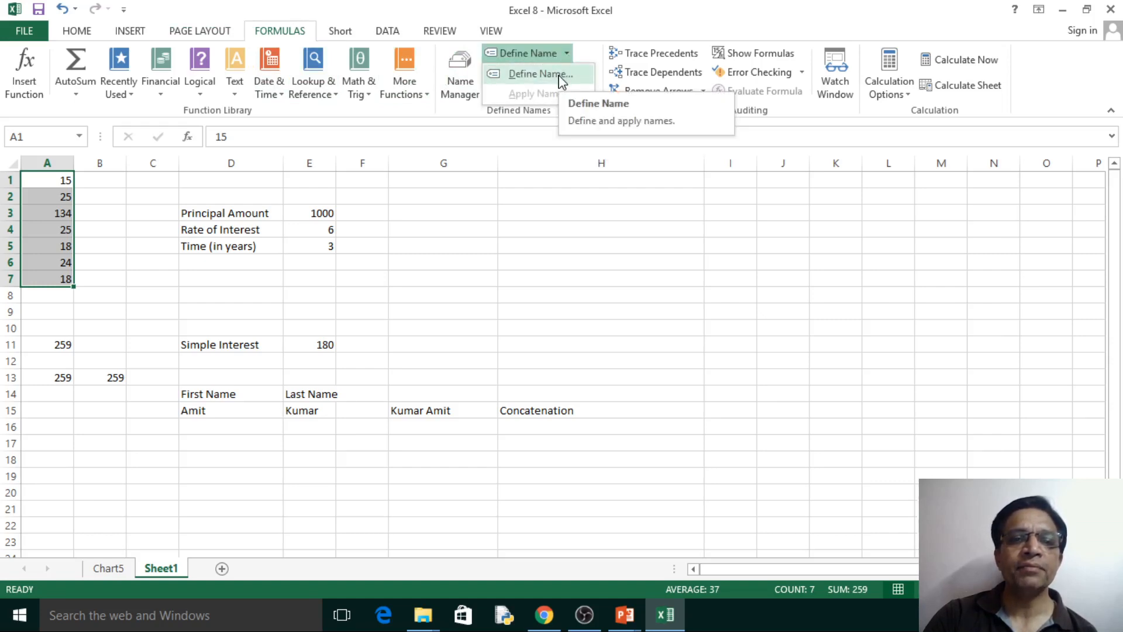
click(560, 75)
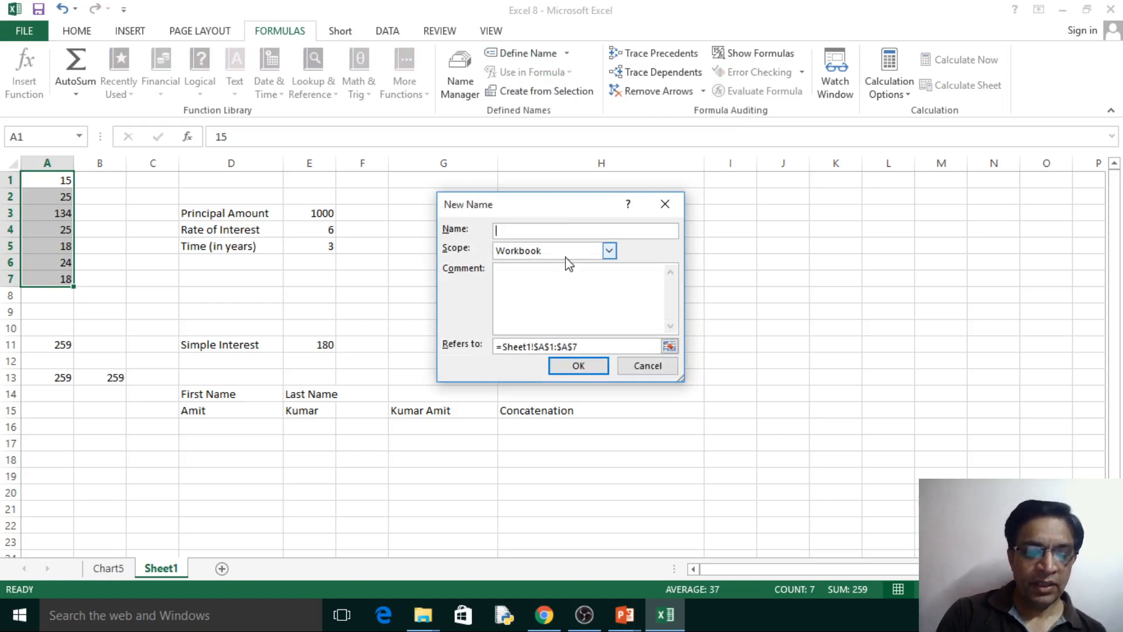
text(l)
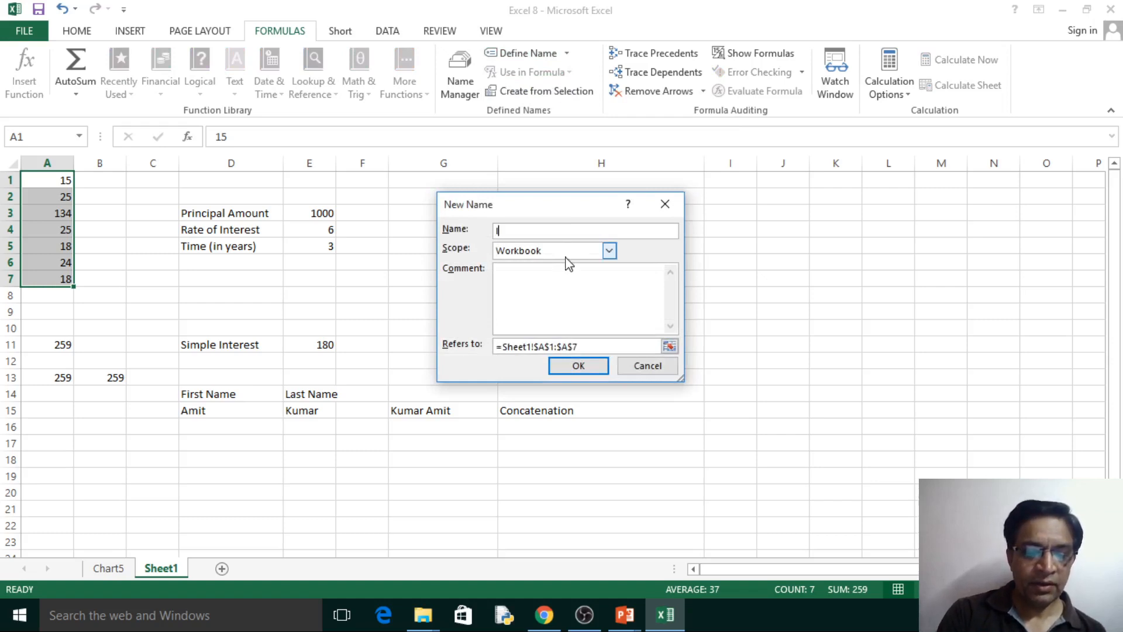
text(ist1)
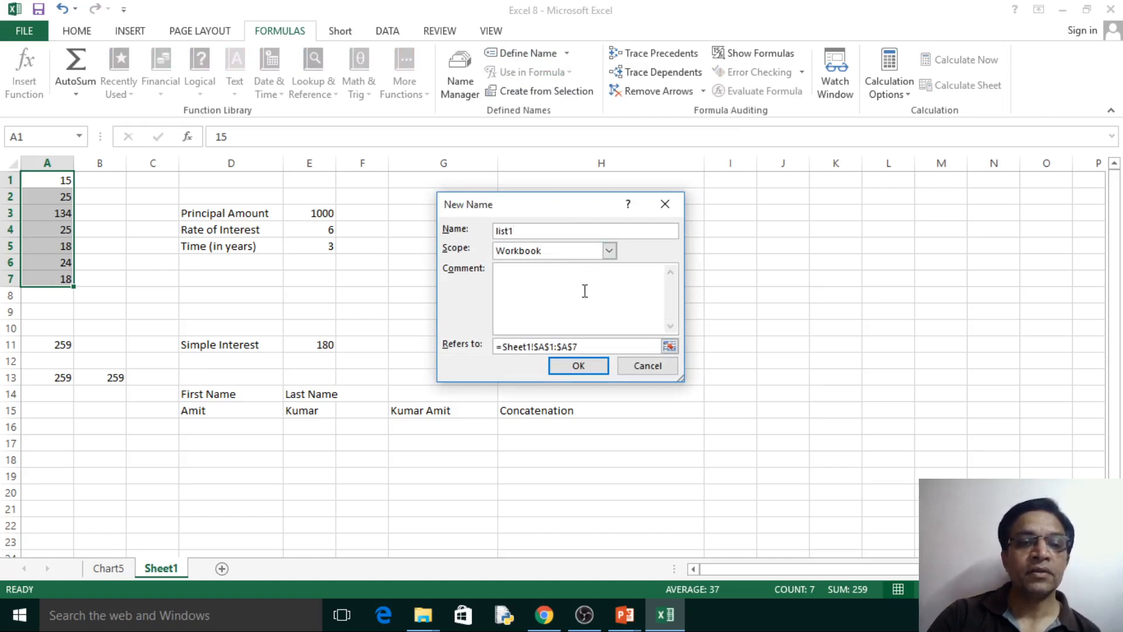
click(594, 367)
click(593, 362)
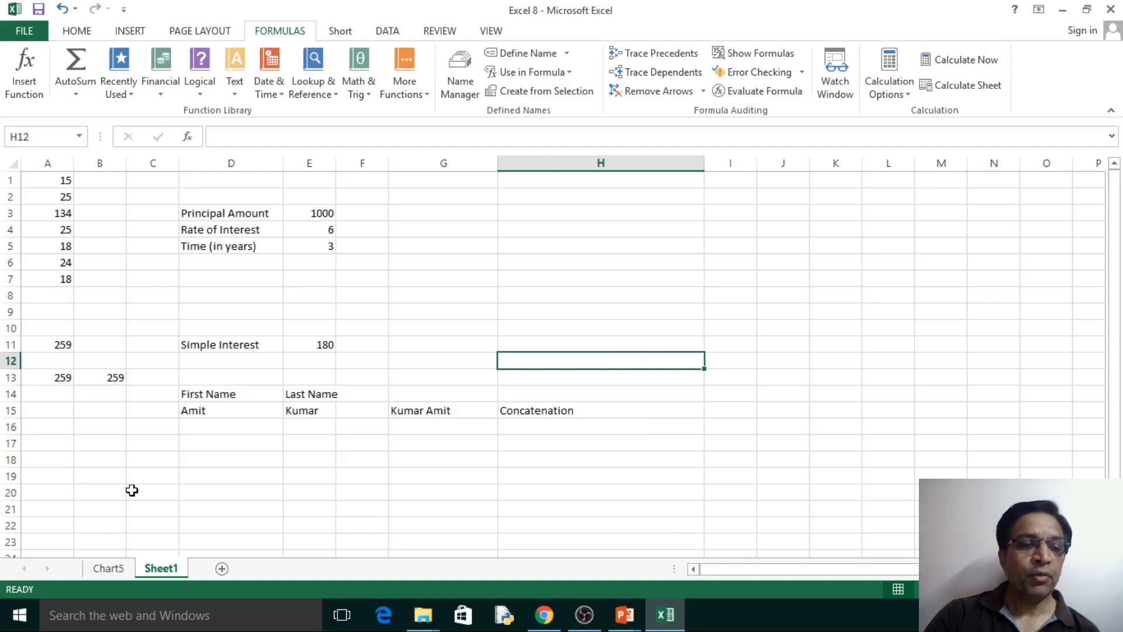
Enter the formula =sum(list1) in cell C13 to add the named range, and review the formula
click(154, 374)
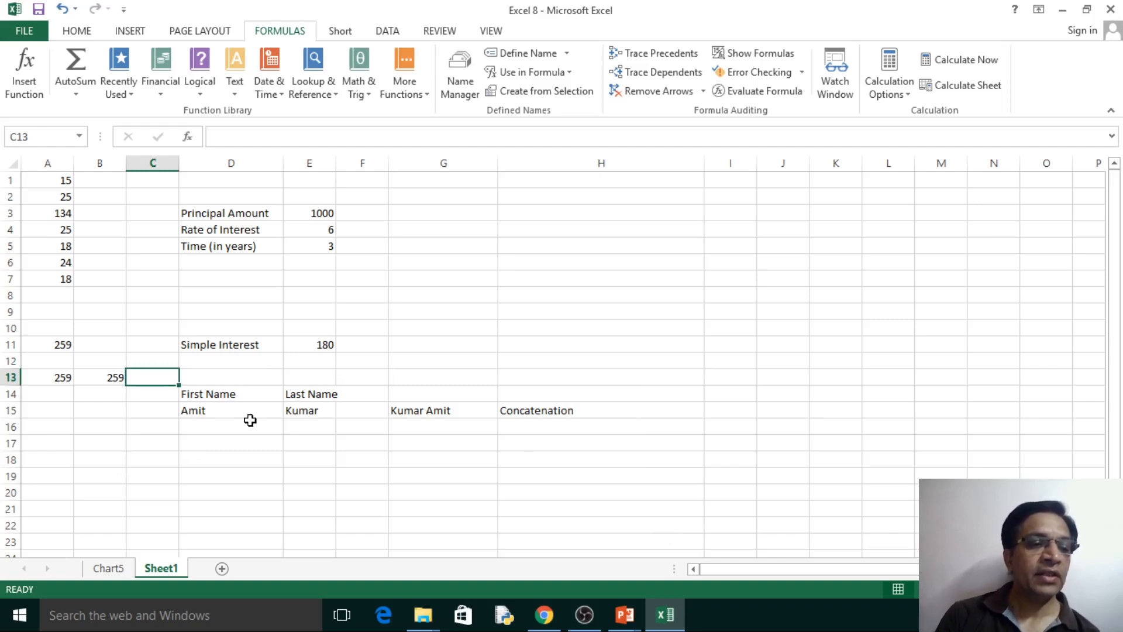
text(=)
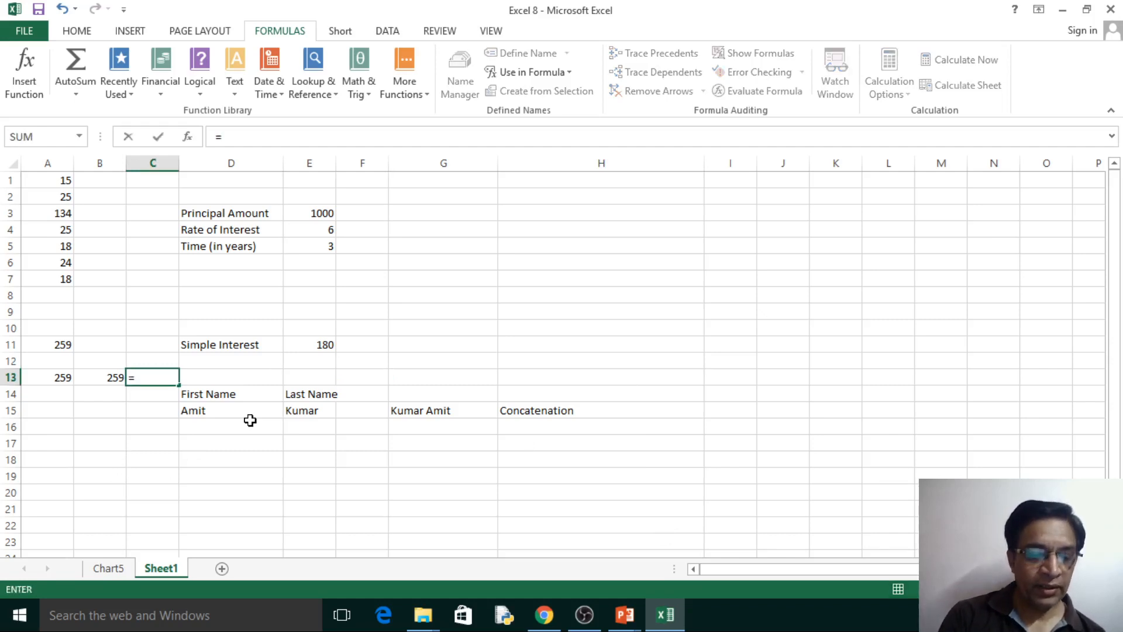
text(sum)
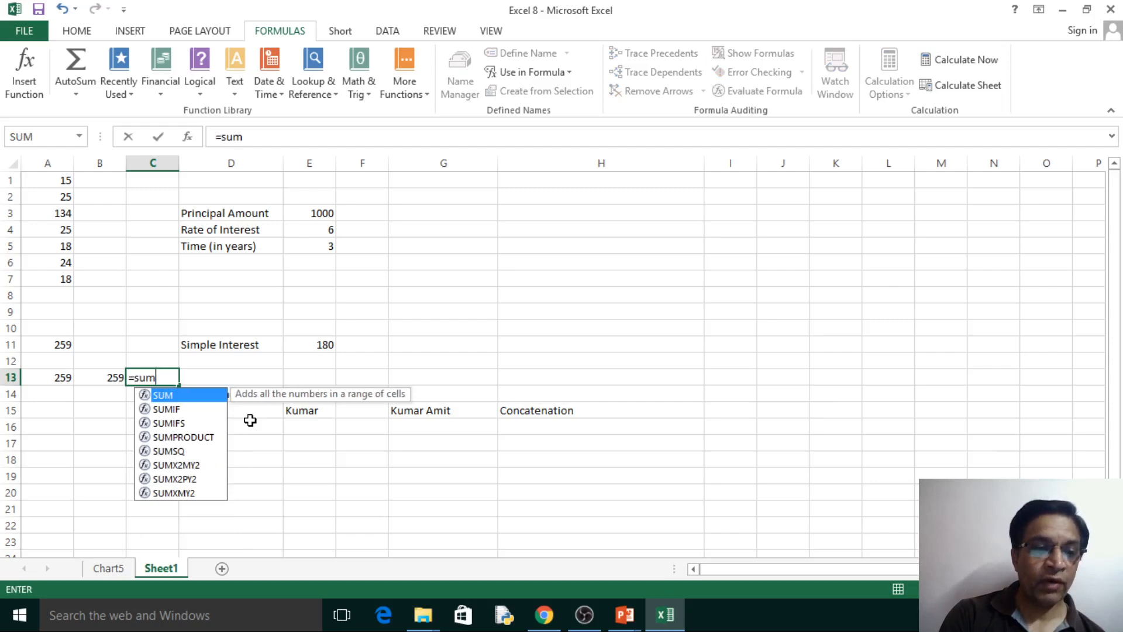
text(()
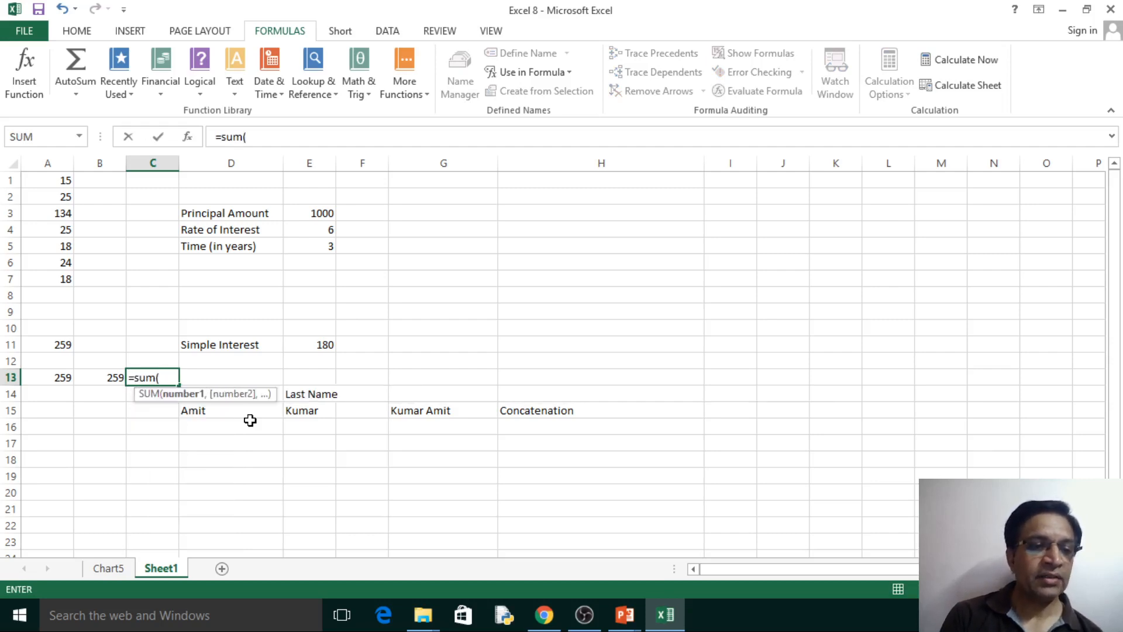
text(list)
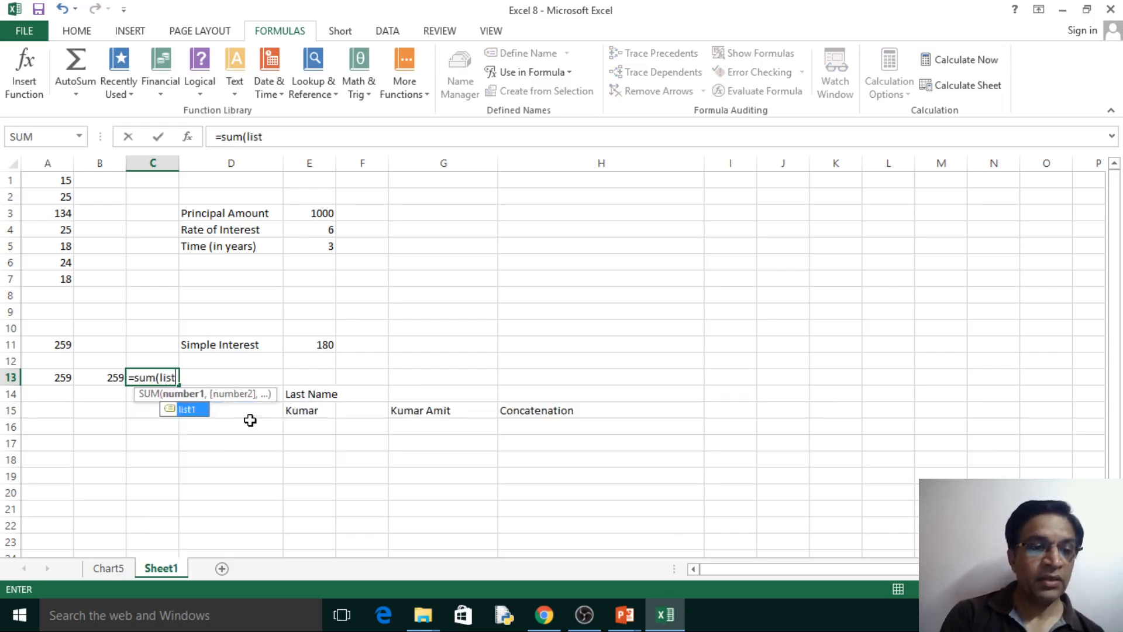
text(1))
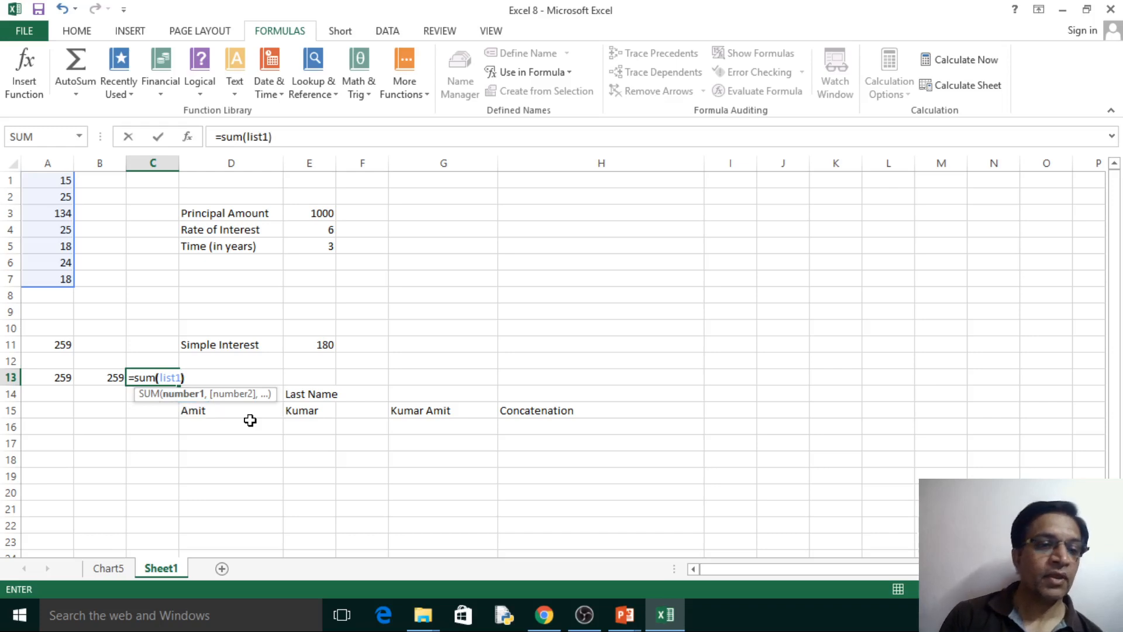
key(Return)
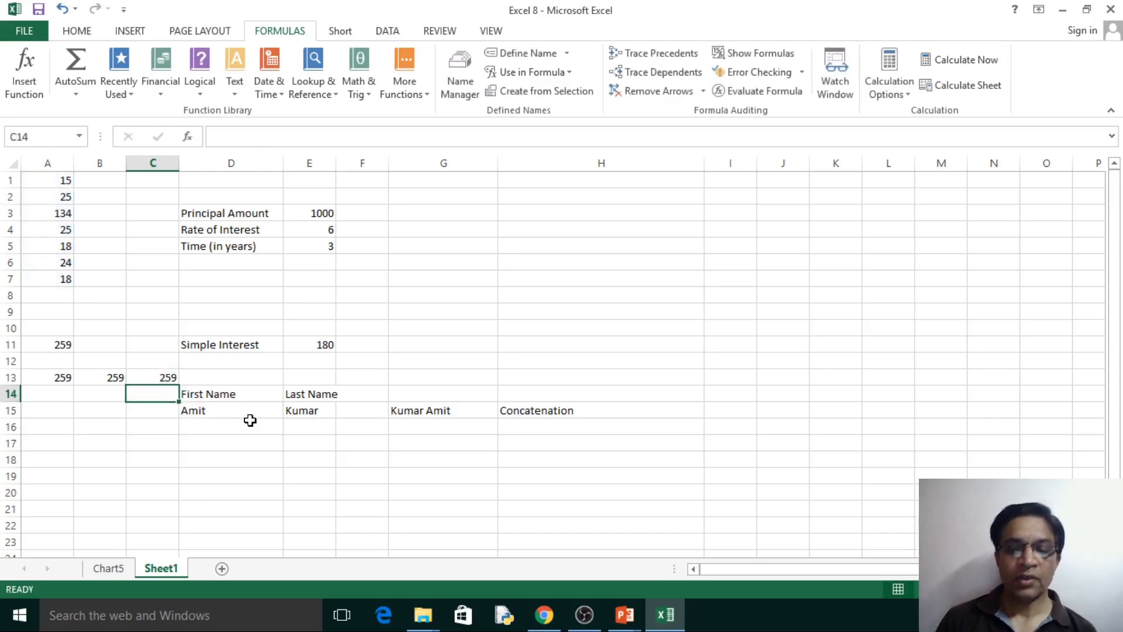
key(Up)
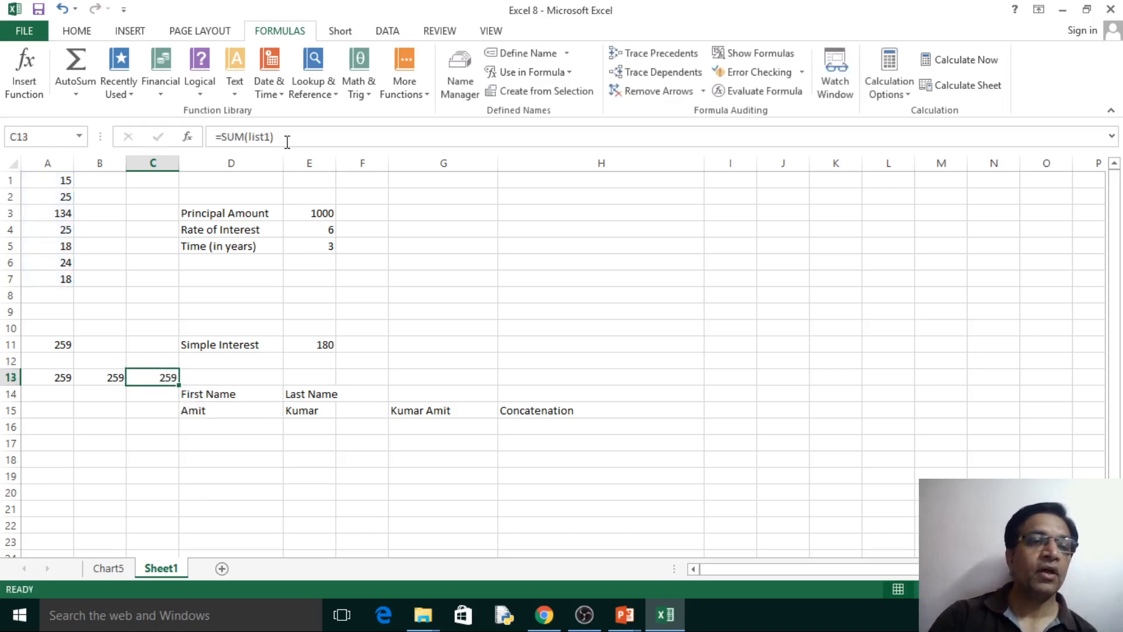
drag(288, 139, 188, 139)
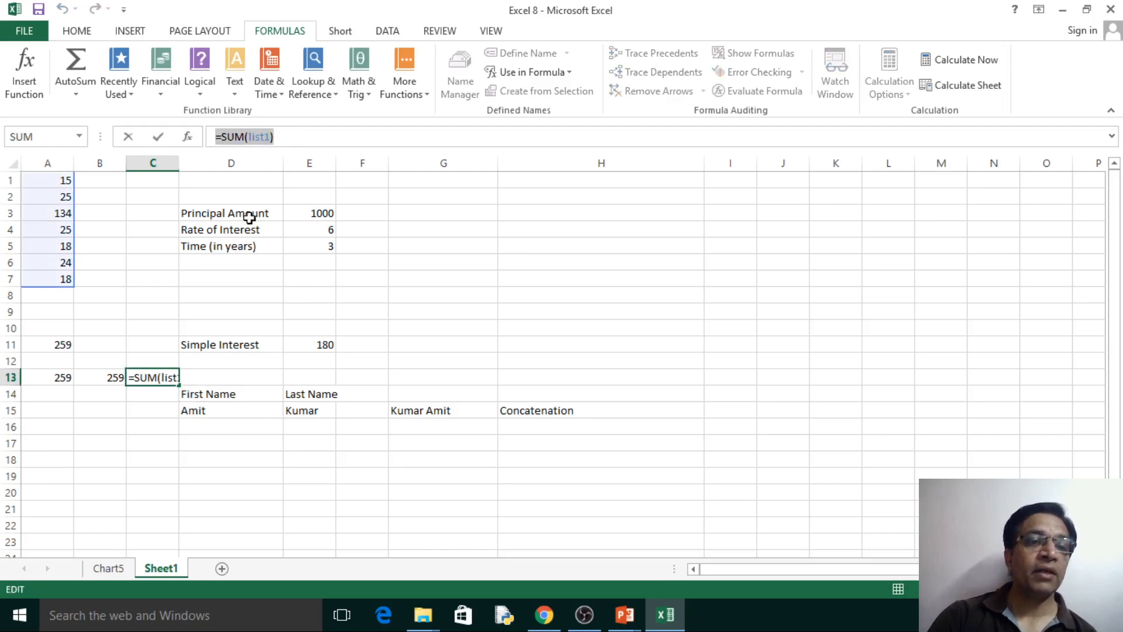
click(296, 139)
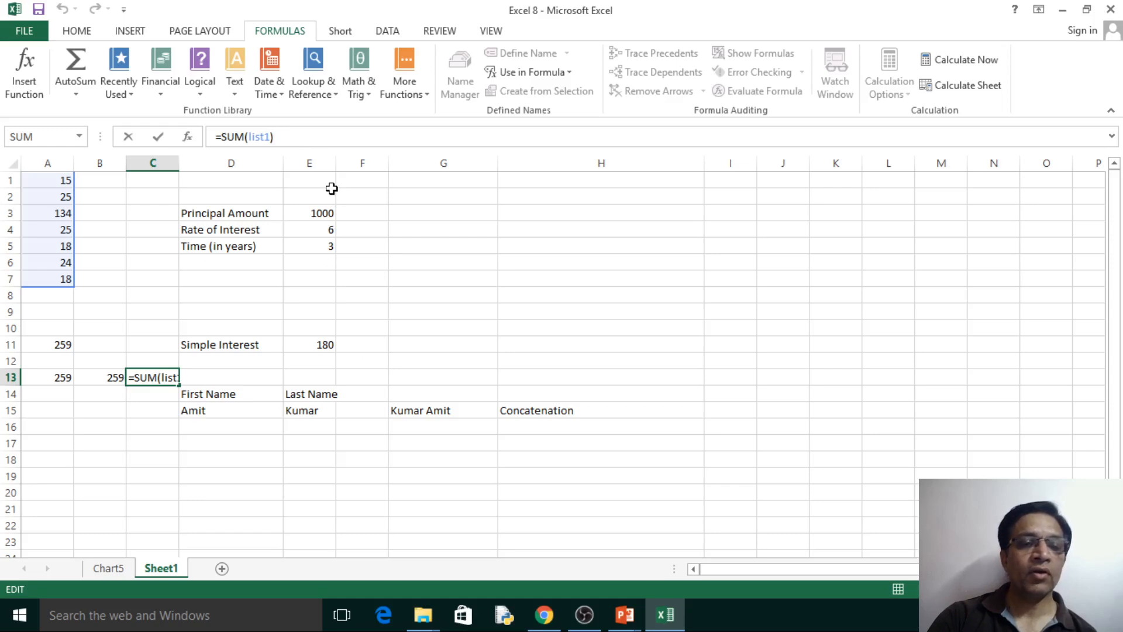
Widen column C to about twice the width of column B
double_click(177, 164)
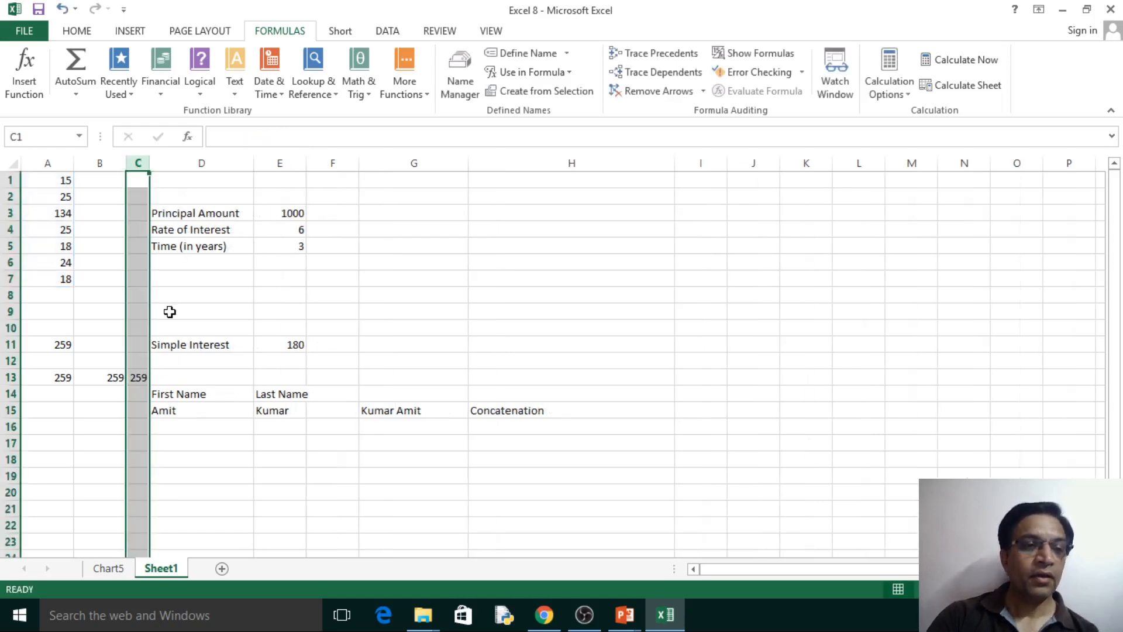
click(200, 298)
drag(150, 162, 231, 159)
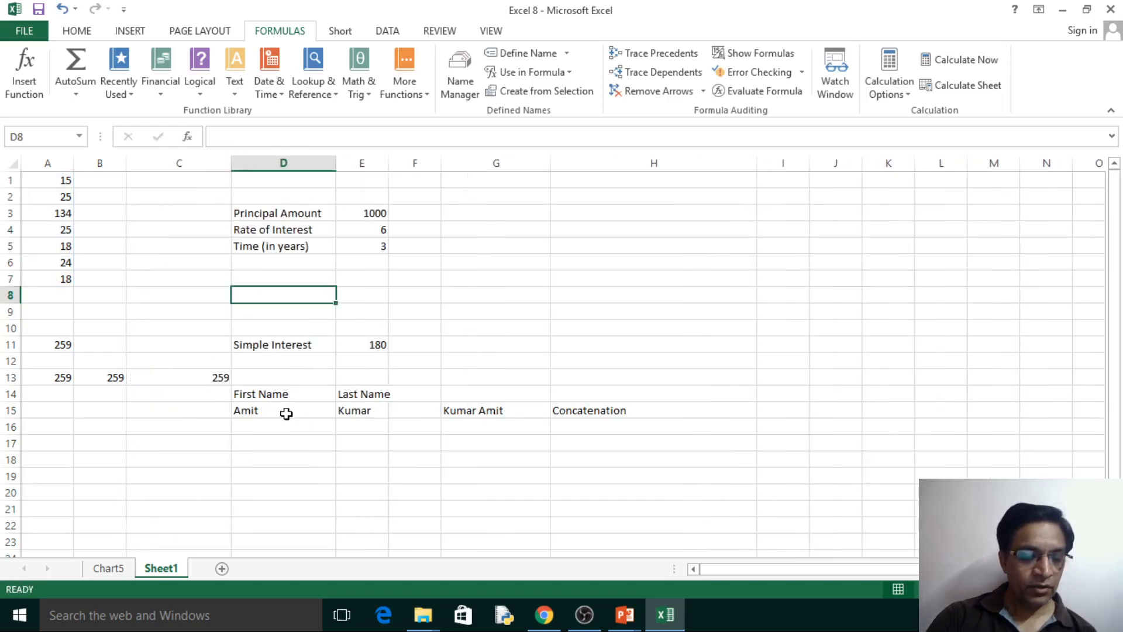
Display the sheet's formulas enlarged to compare the SUM formulas in A13 to C13, and return to showing values
key(ctrl+grave)
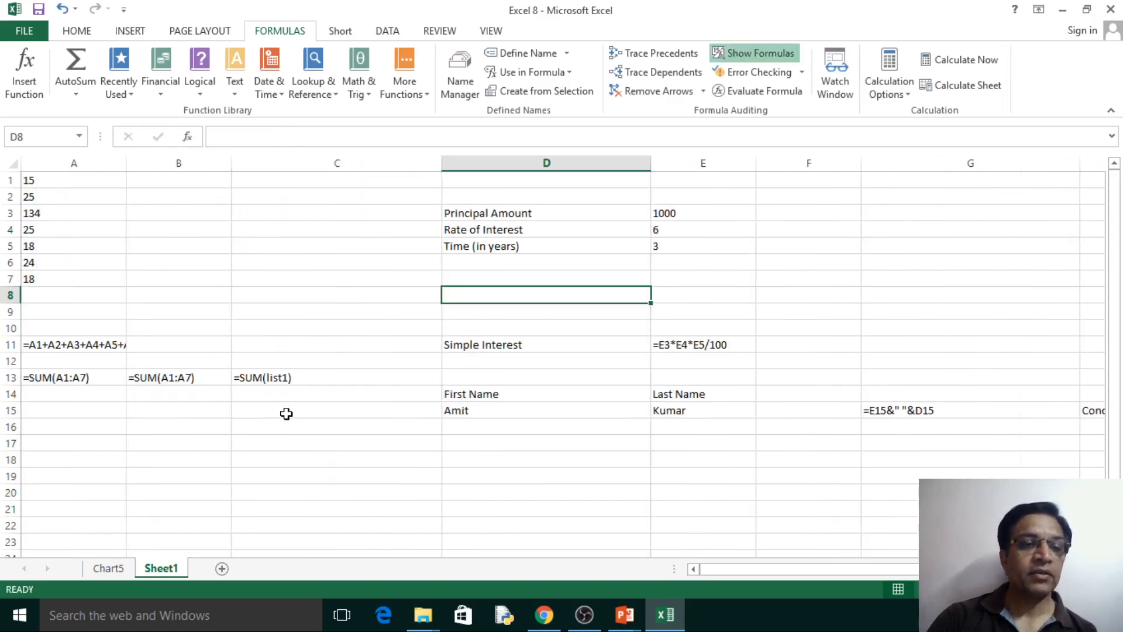
click(299, 375)
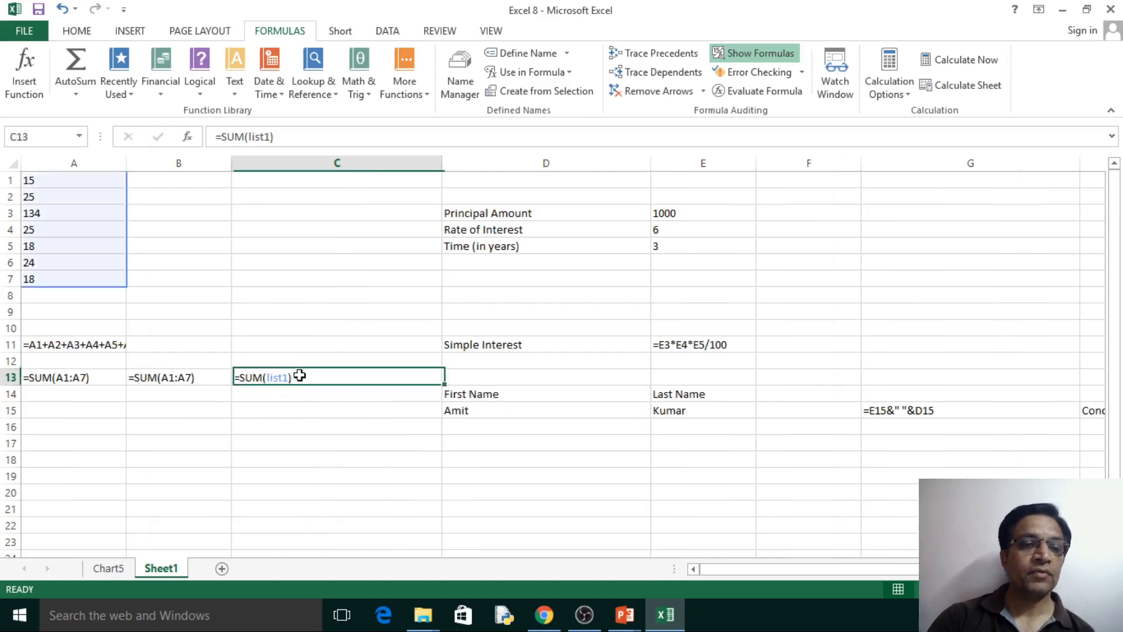
scroll(325, 388, up, 6)
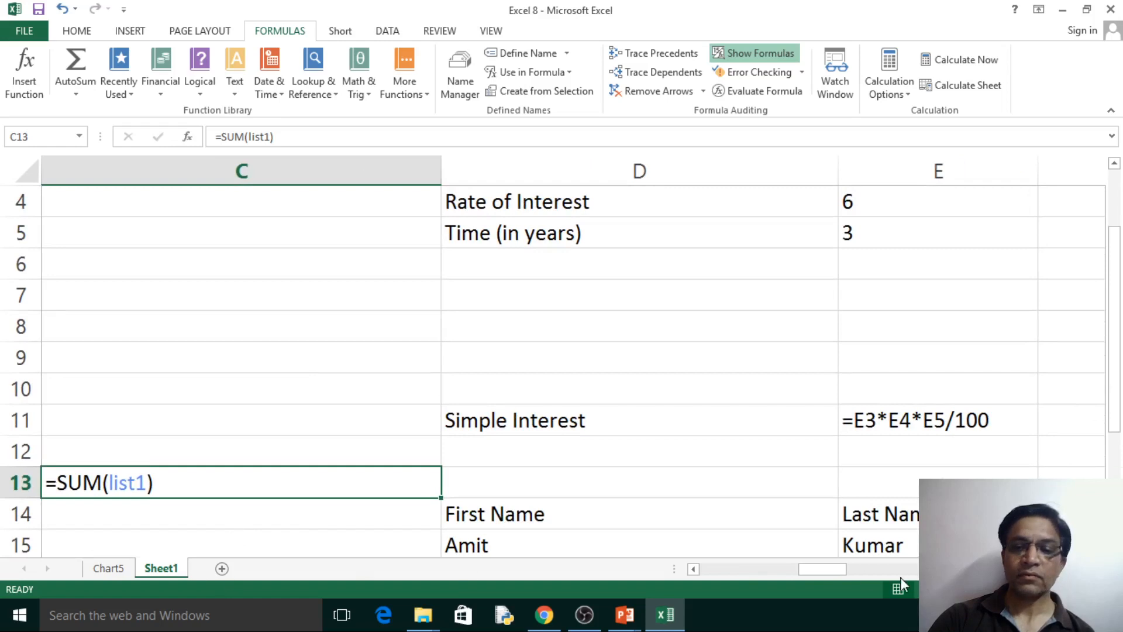
drag(822, 568, 735, 557)
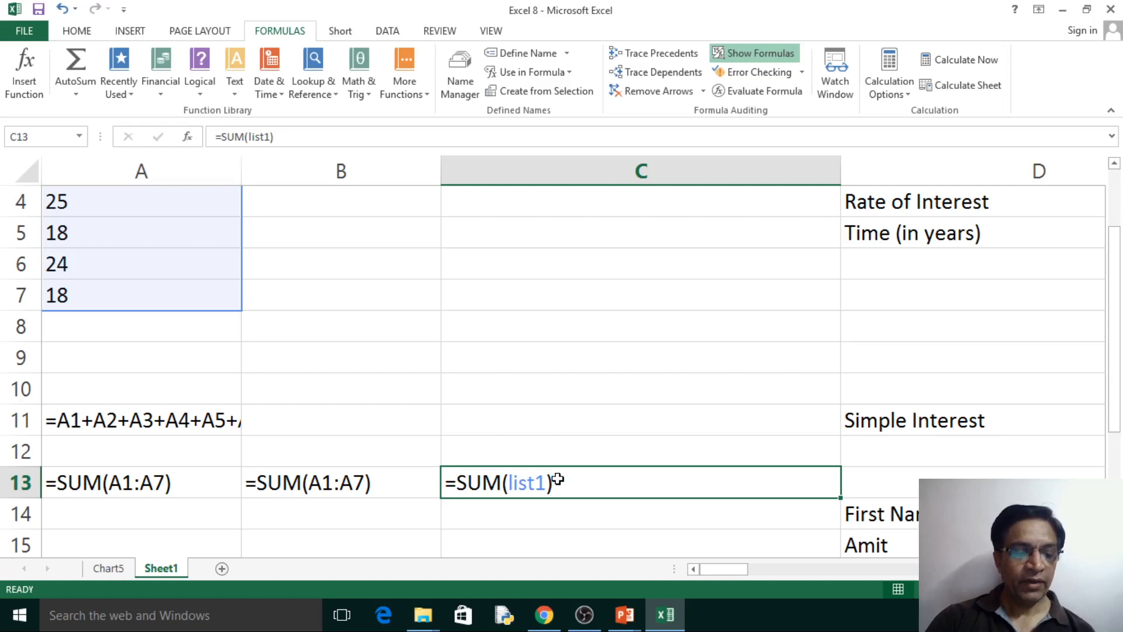
key(ctrl+grave)
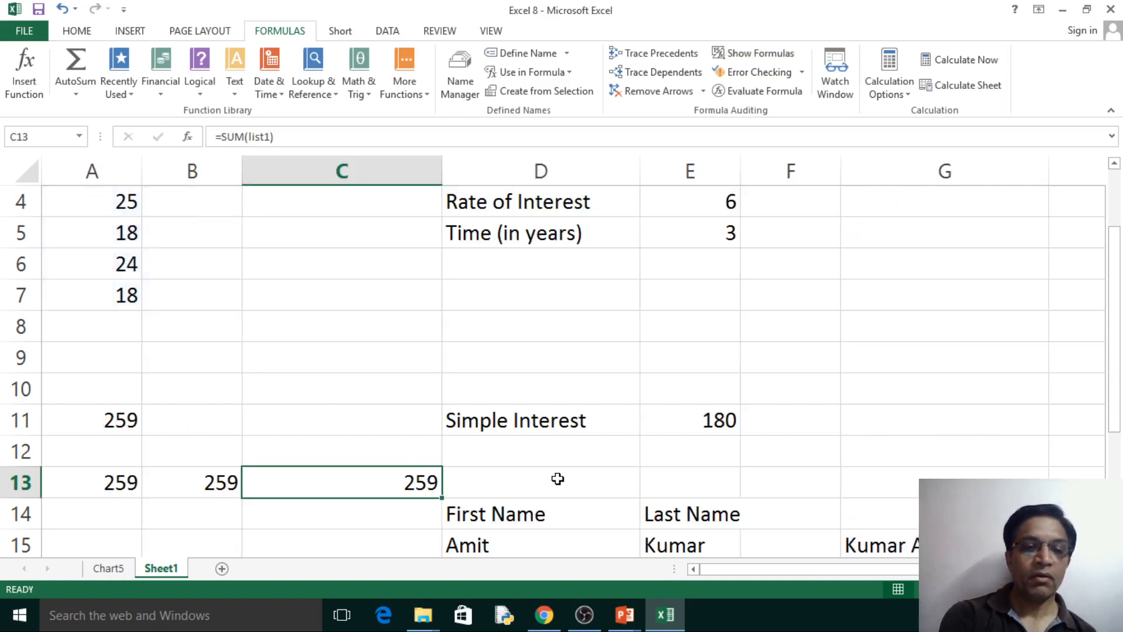